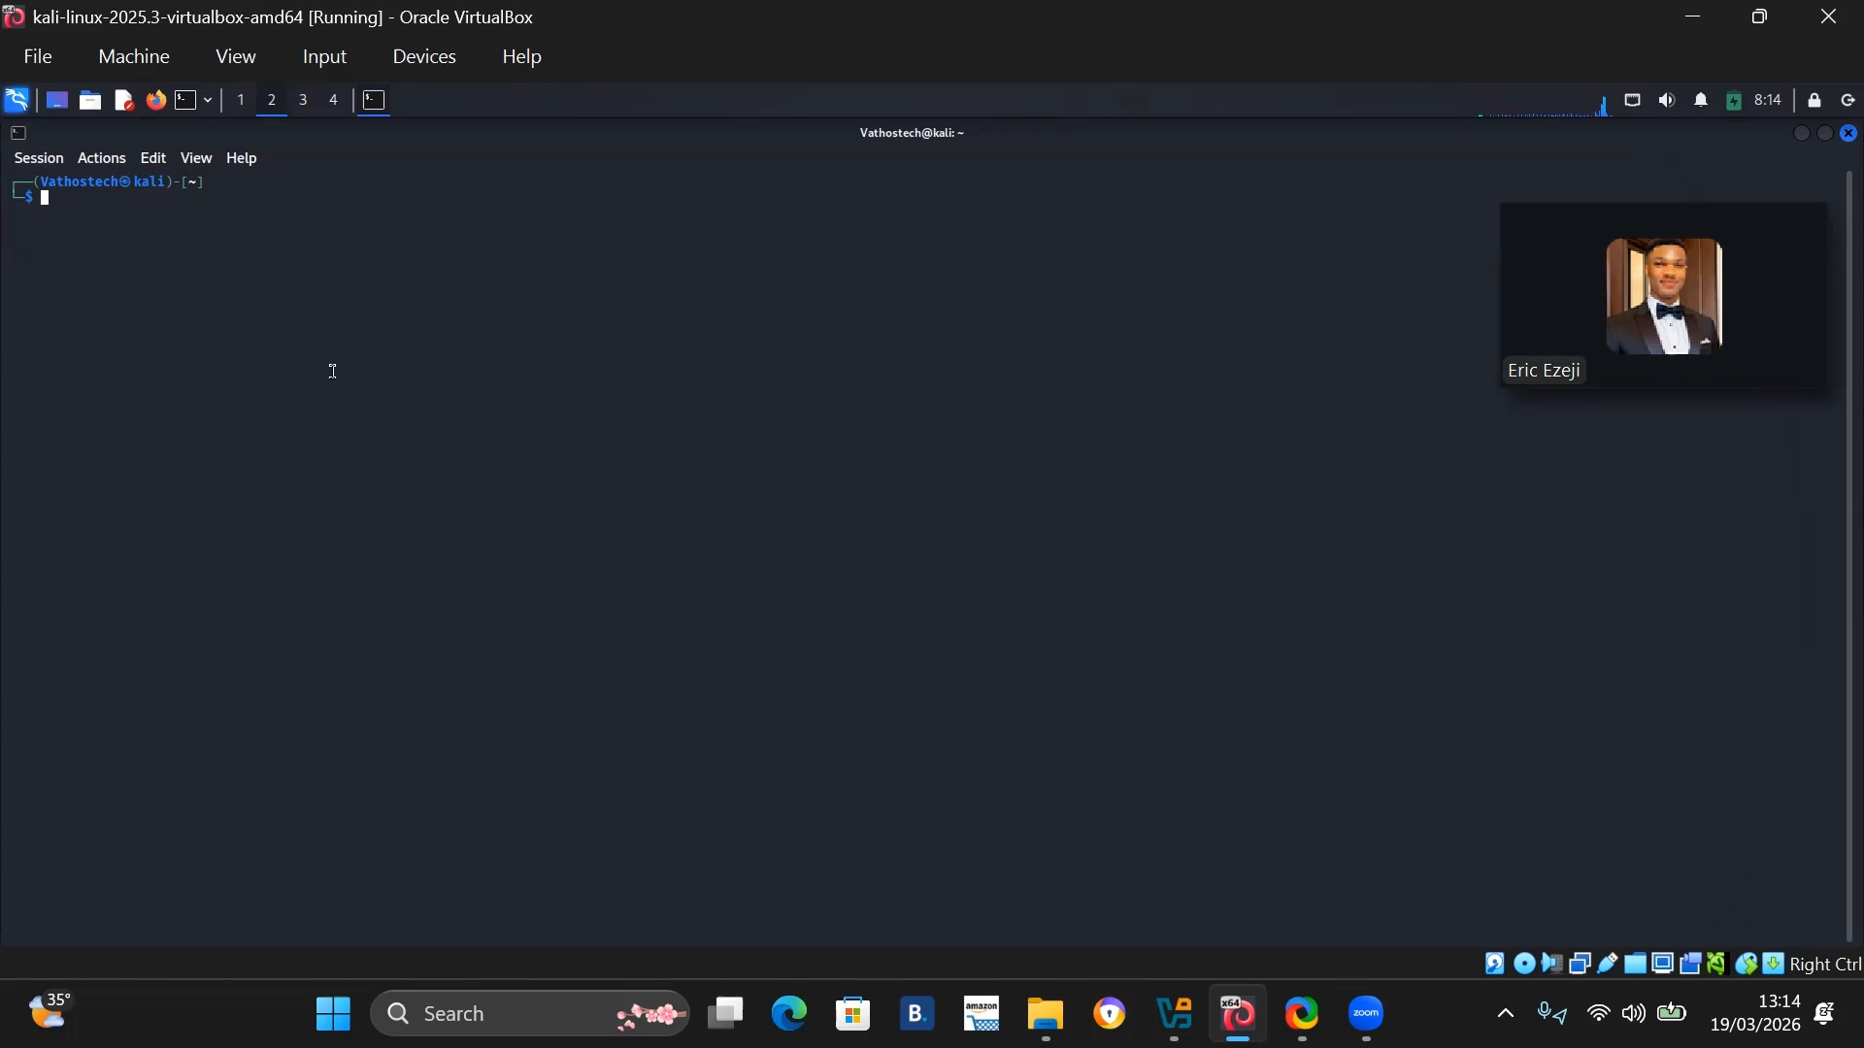
# Enlarge the terminal text and run the zap command.
pyautogui.hotkey('ctrl', '+')
pyautogui.hotkey('ctrl', '+')
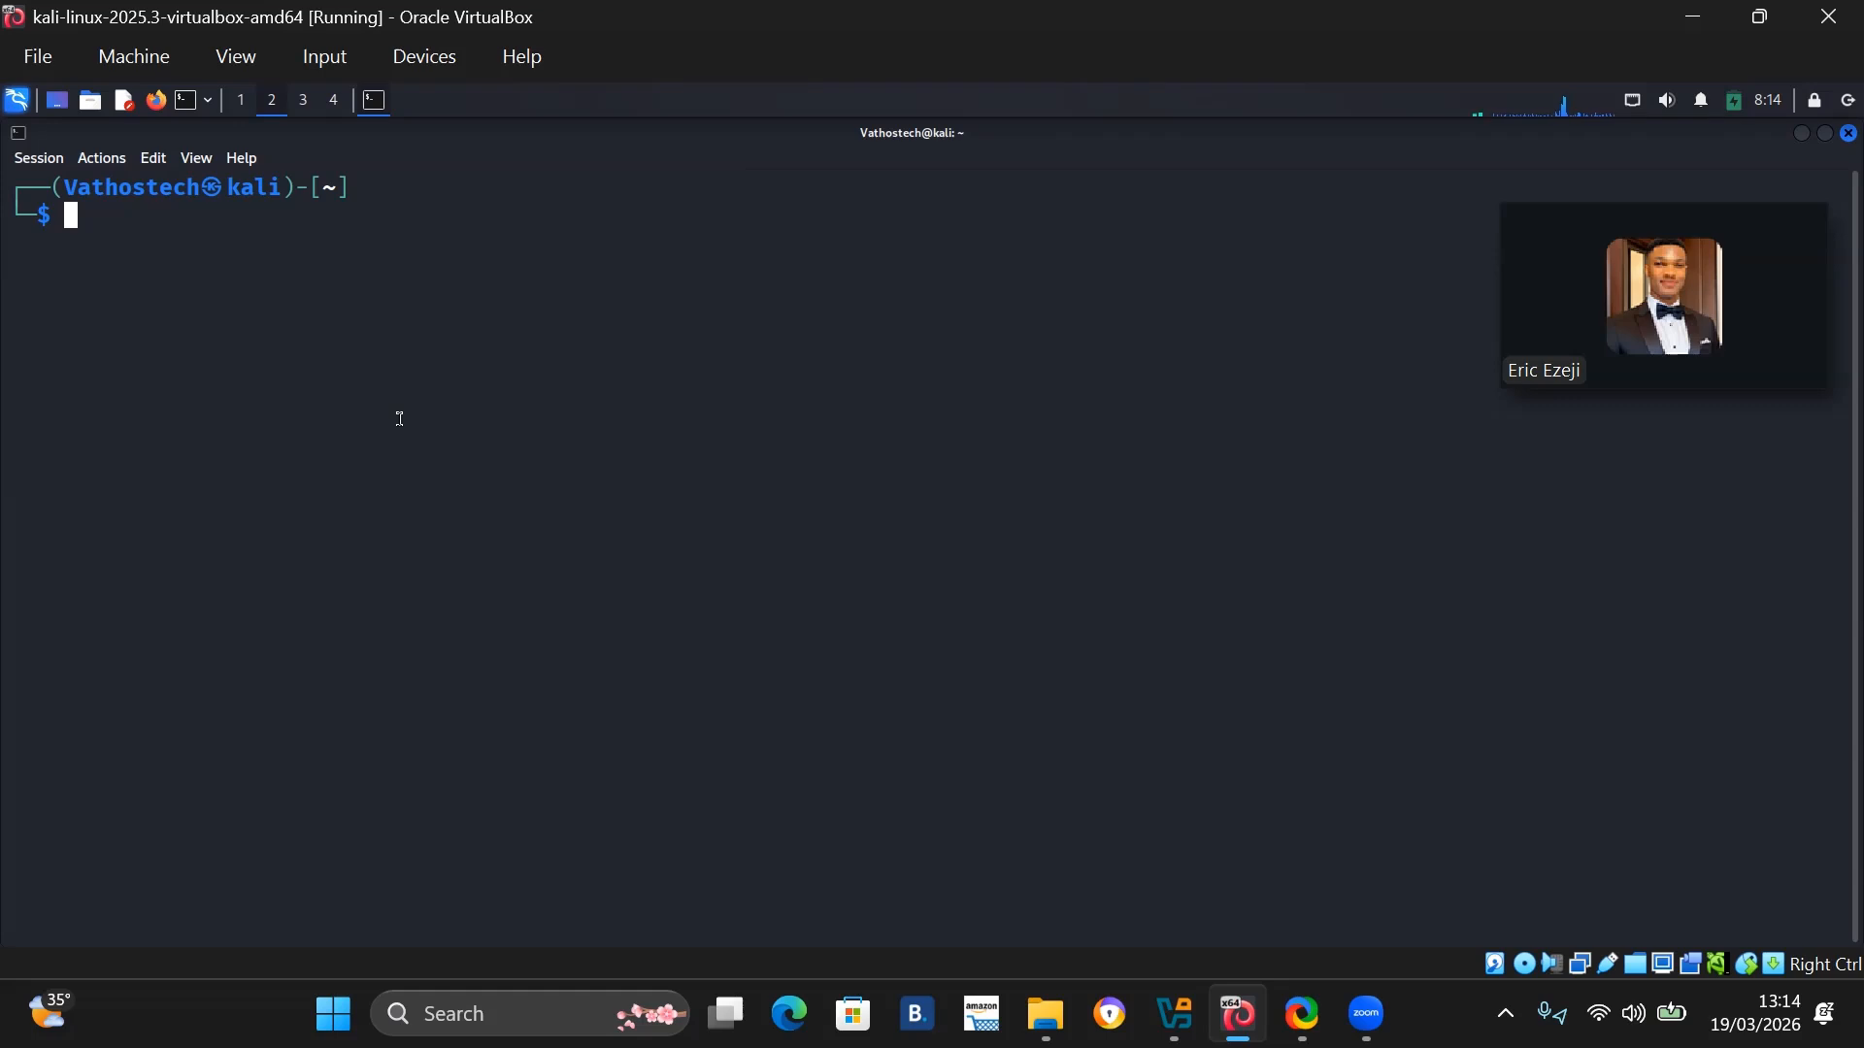
pyautogui.write('zap')
pyautogui.press('Return')
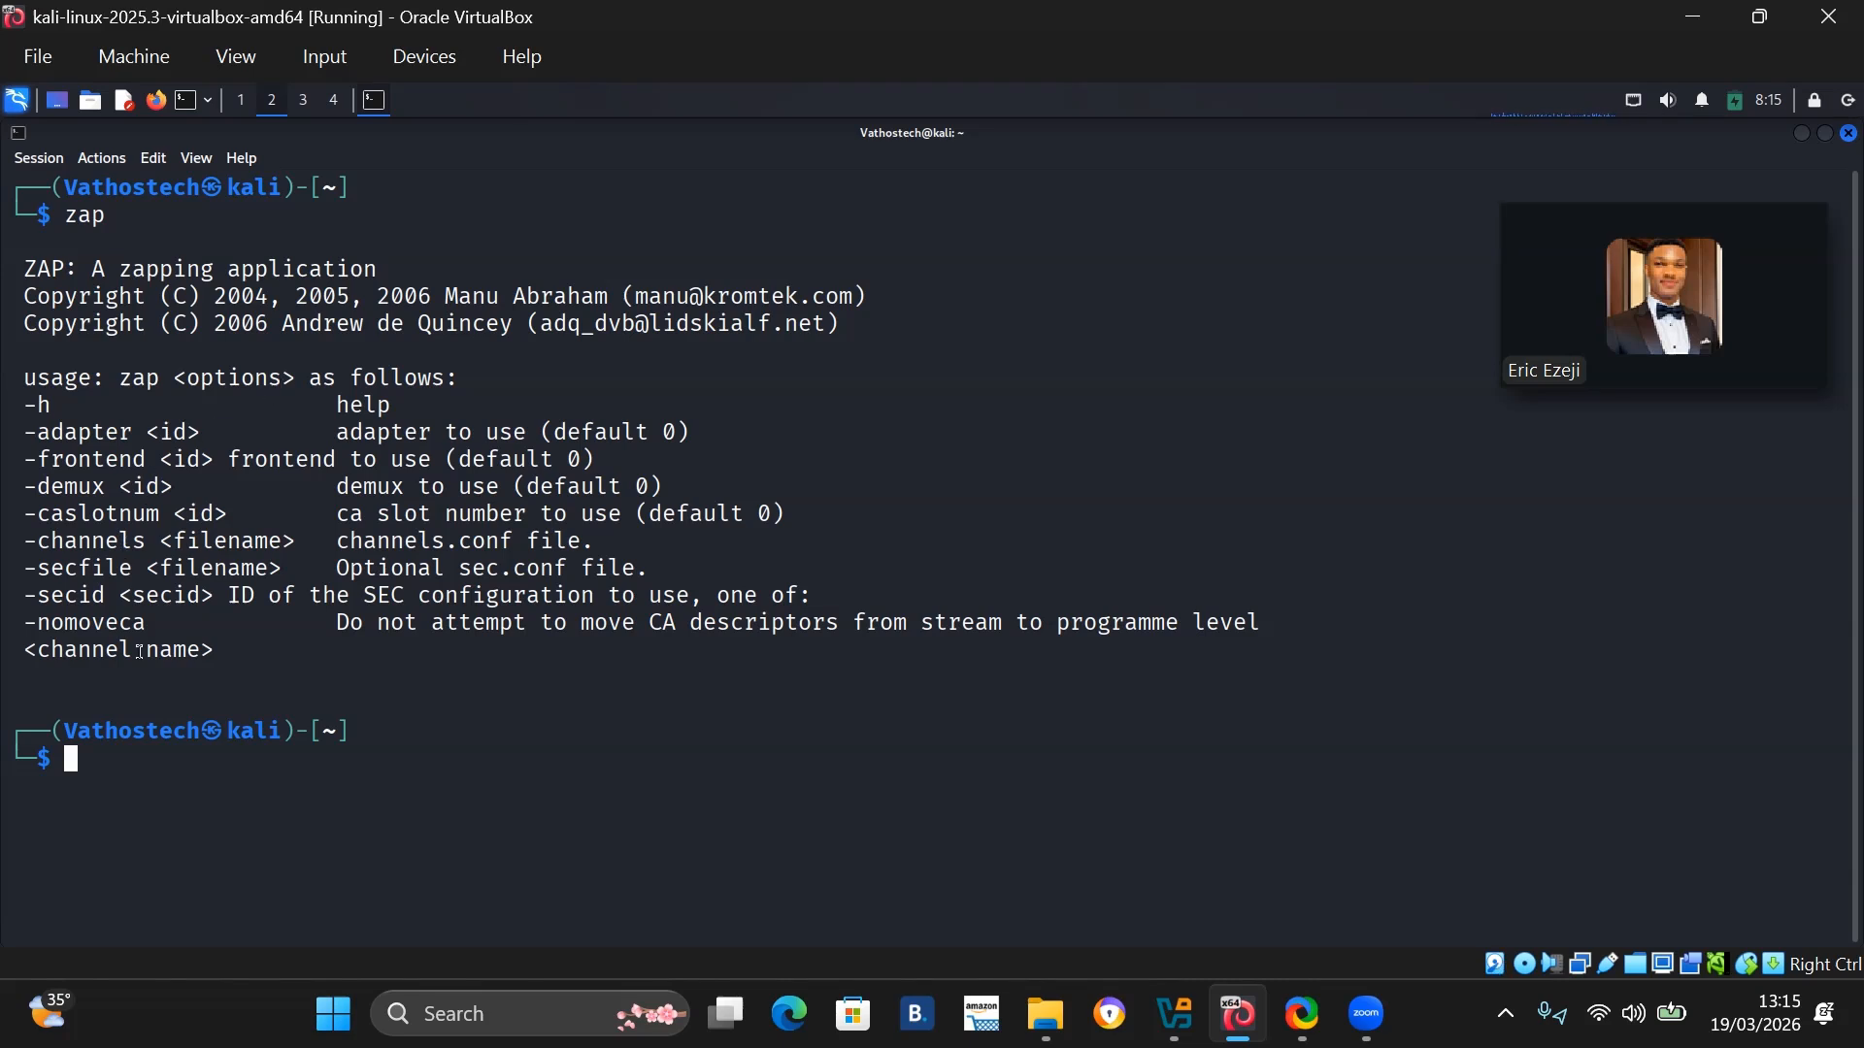
pyautogui.write('sudo apt ')
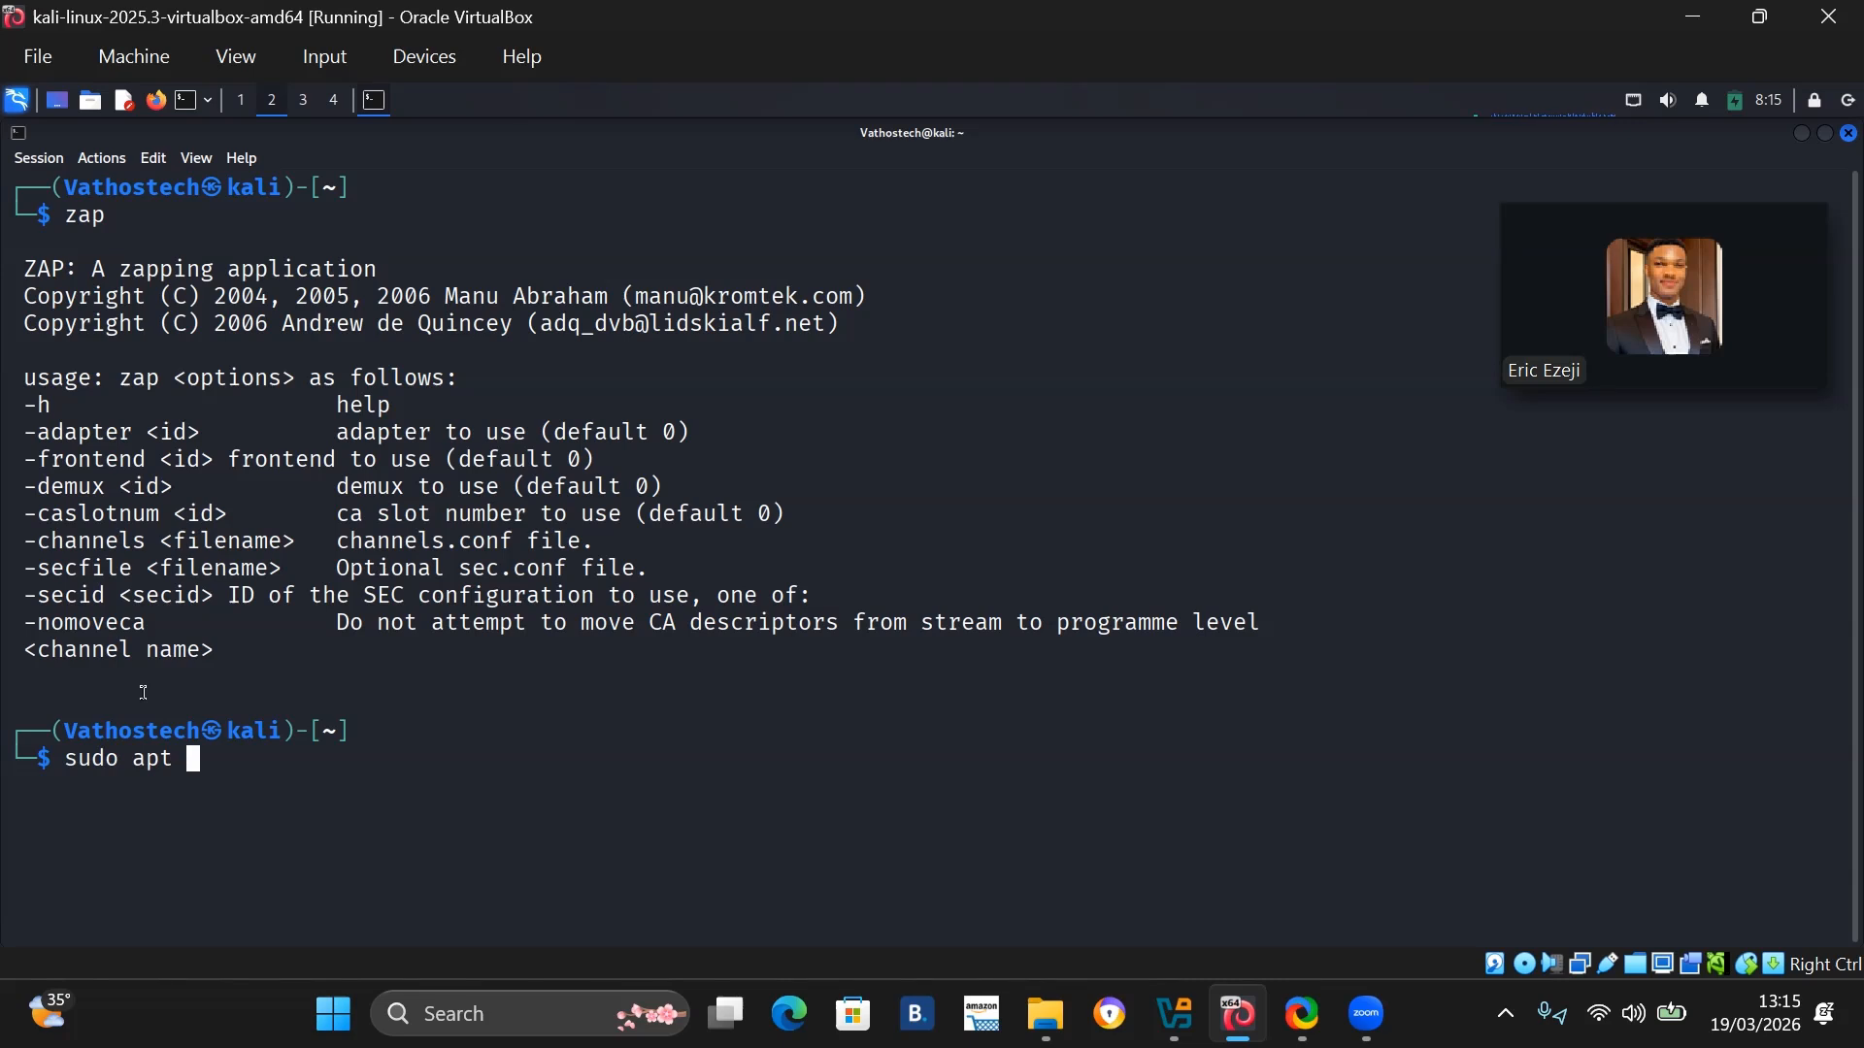
pyautogui.write('install zappro')
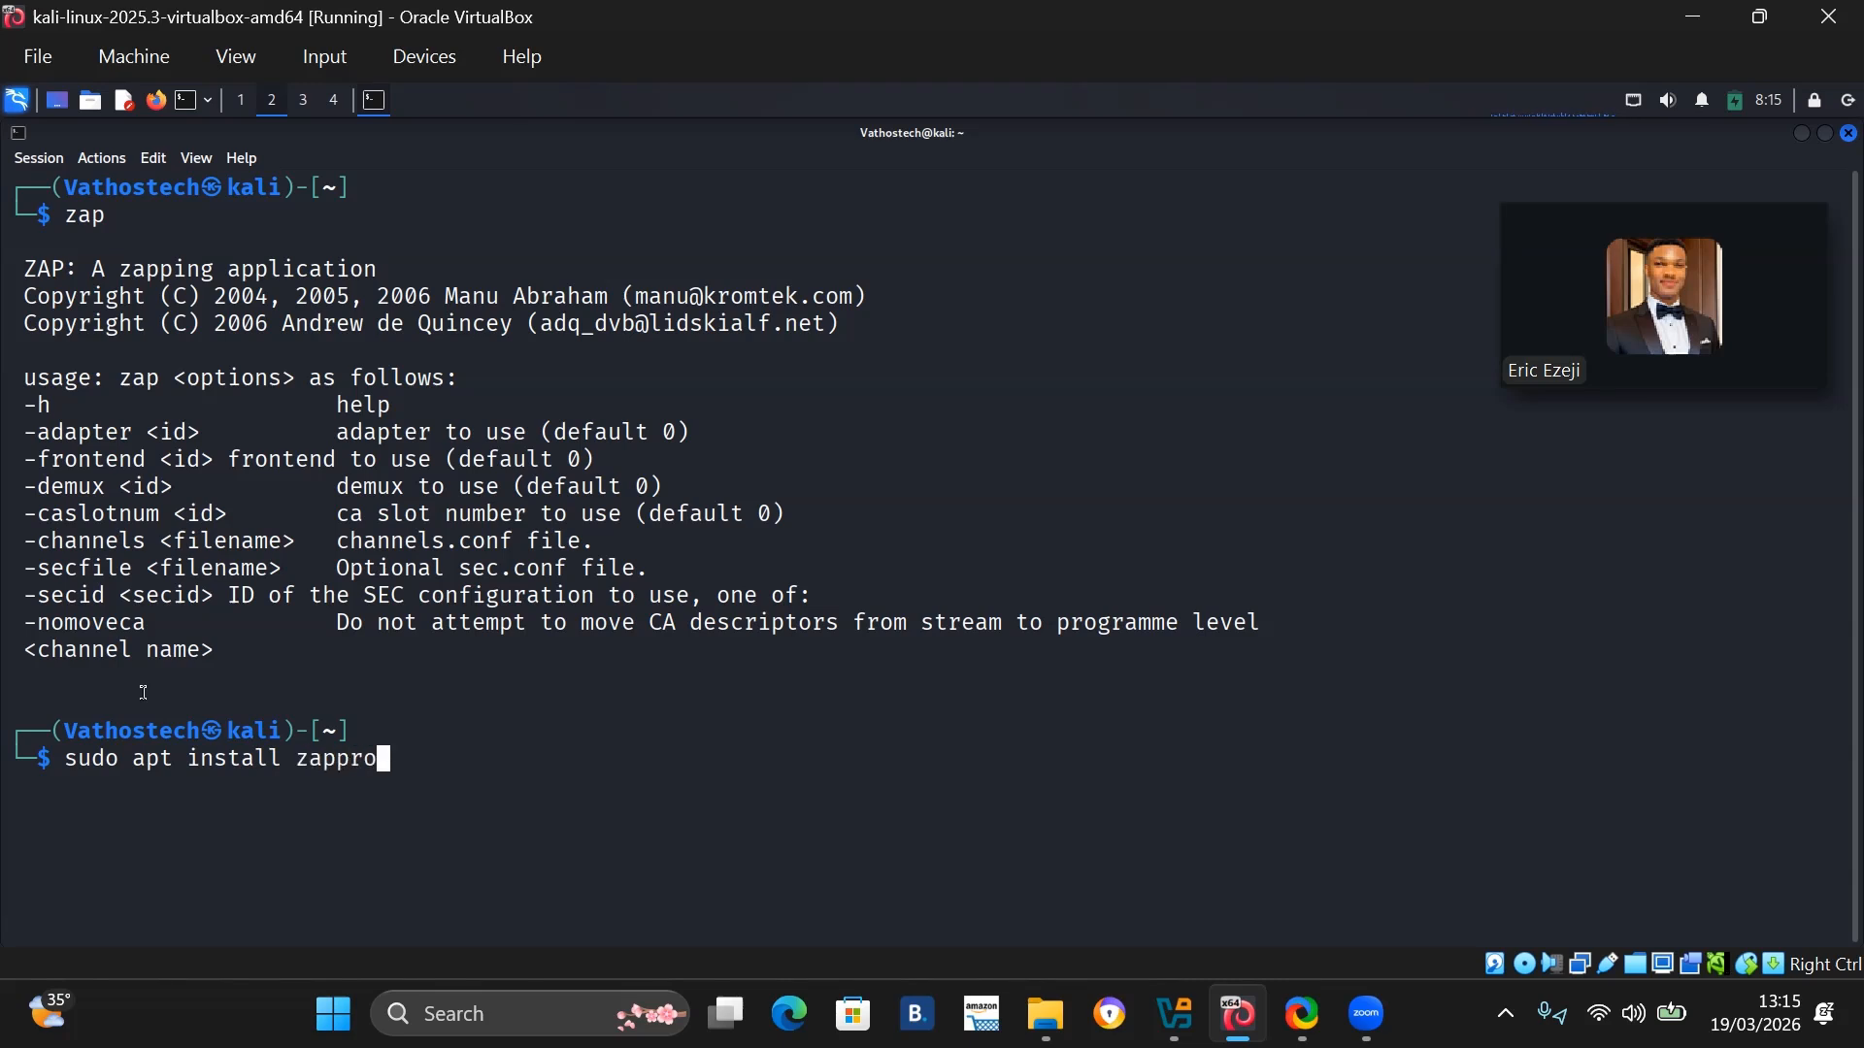
pyautogui.write('xy -y')
pyautogui.press('BackSpace')
pyautogui.press('BackSpace')
pyautogui.press('BackSpace')
pyautogui.press('BackSpace')
pyautogui.press('BackSpace')
pyautogui.press('BackSpace')
pyautogui.press('BackSpace')
pyautogui.press('BackSpace')
pyautogui.press('BackSpace')
pyautogui.press('BackSpace')
pyautogui.press('BackSpace')
pyautogui.press('BackSpace')
pyautogui.press('BackSpace')
pyautogui.press('BackSpace')
pyautogui.press('BackSpace')
pyautogui.press('BackSpace')
pyautogui.press('BackSpace')
pyautogui.press('BackSpace')
pyautogui.press('BackSpace')
pyautogui.press('BackSpace')
pyautogui.press('BackSpace')
pyautogui.press('BackSpace')
pyautogui.press('BackSpace')
# Launch ZAP from the terminal with the zaproxy command and close the Manage Add-ons window.
pyautogui.write('zap')
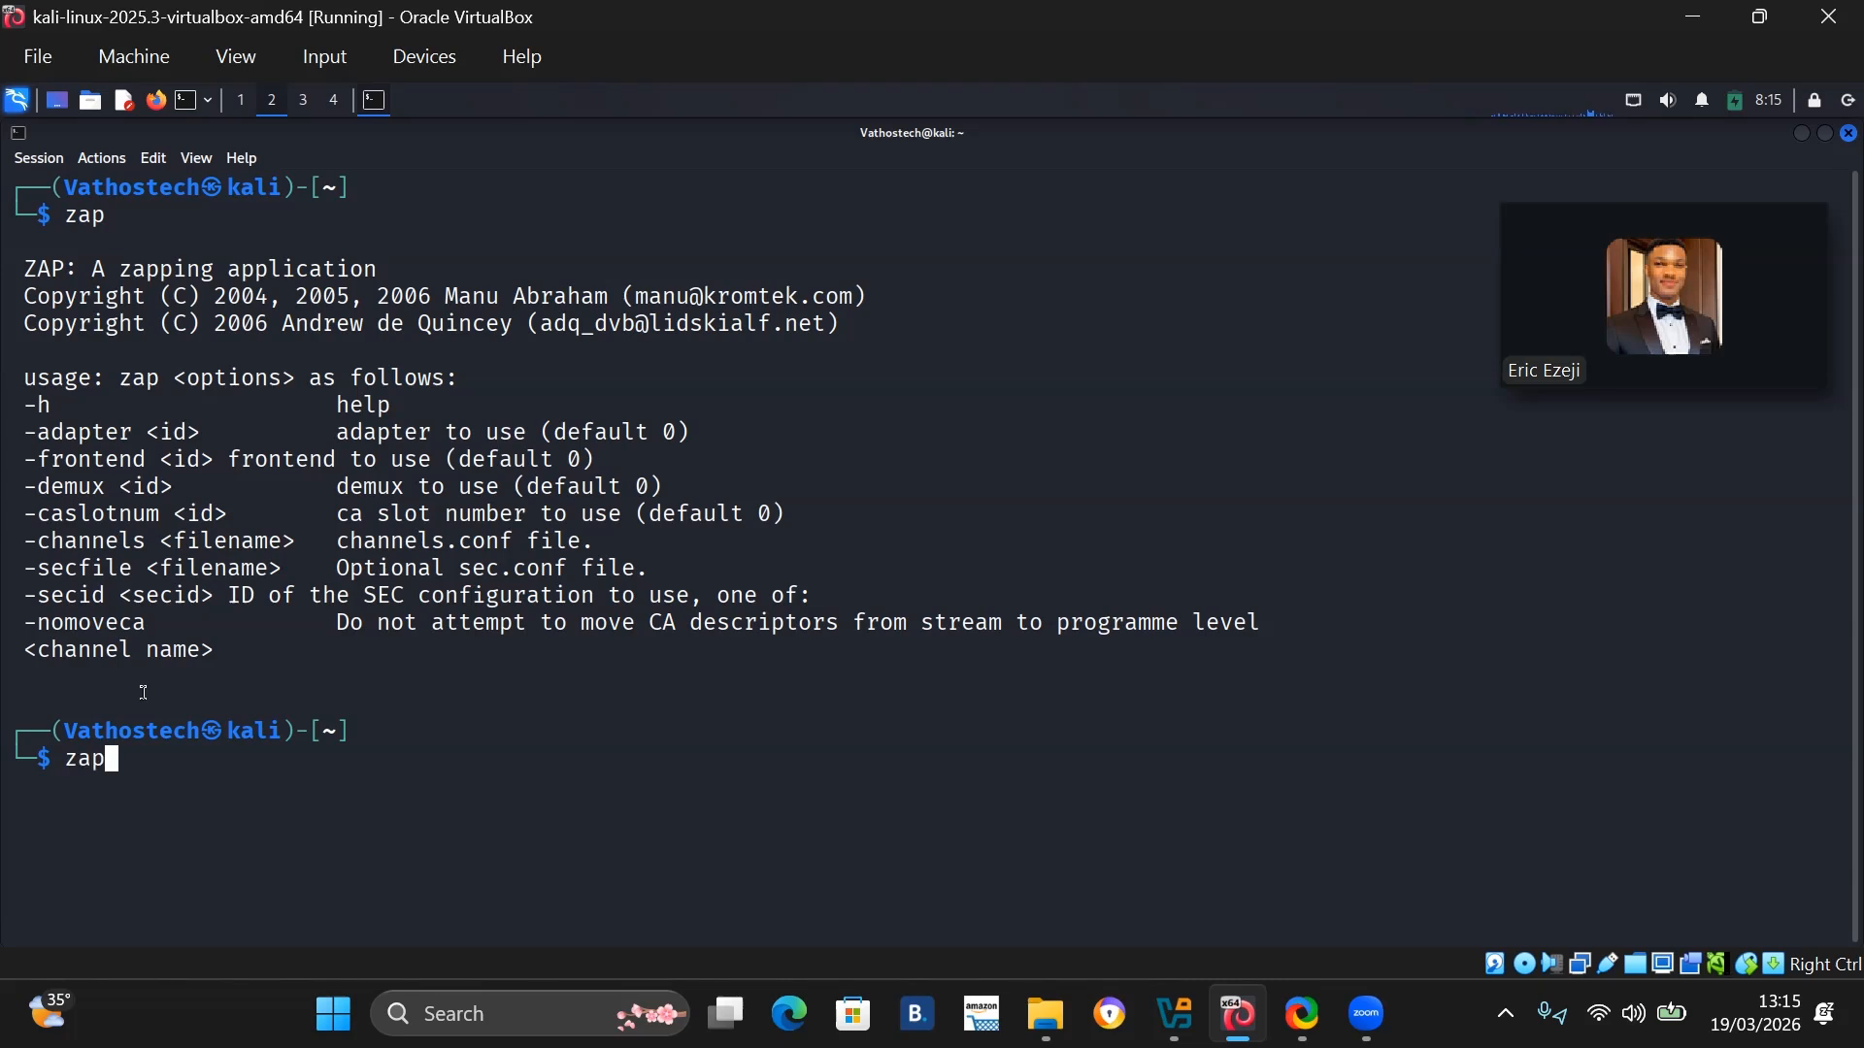
pyautogui.write('roxy')
pyautogui.press('Return')
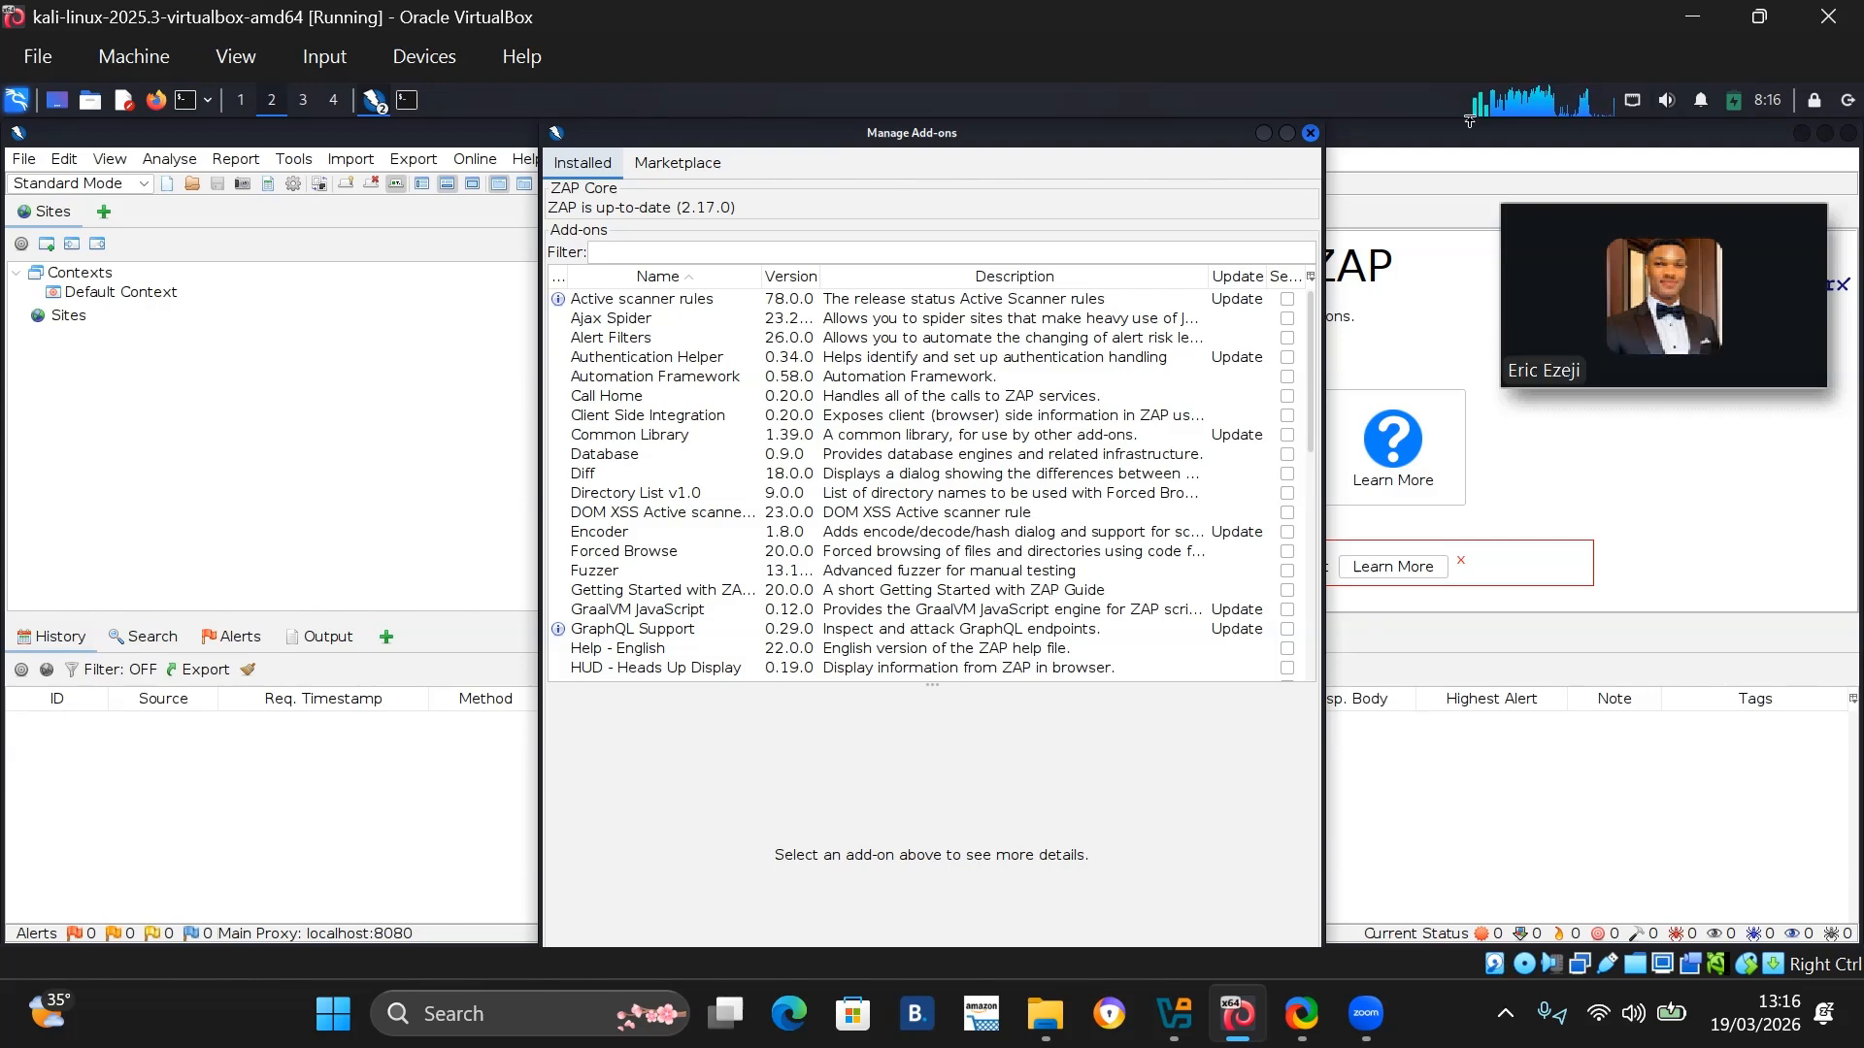
pyautogui.click(1309, 134)
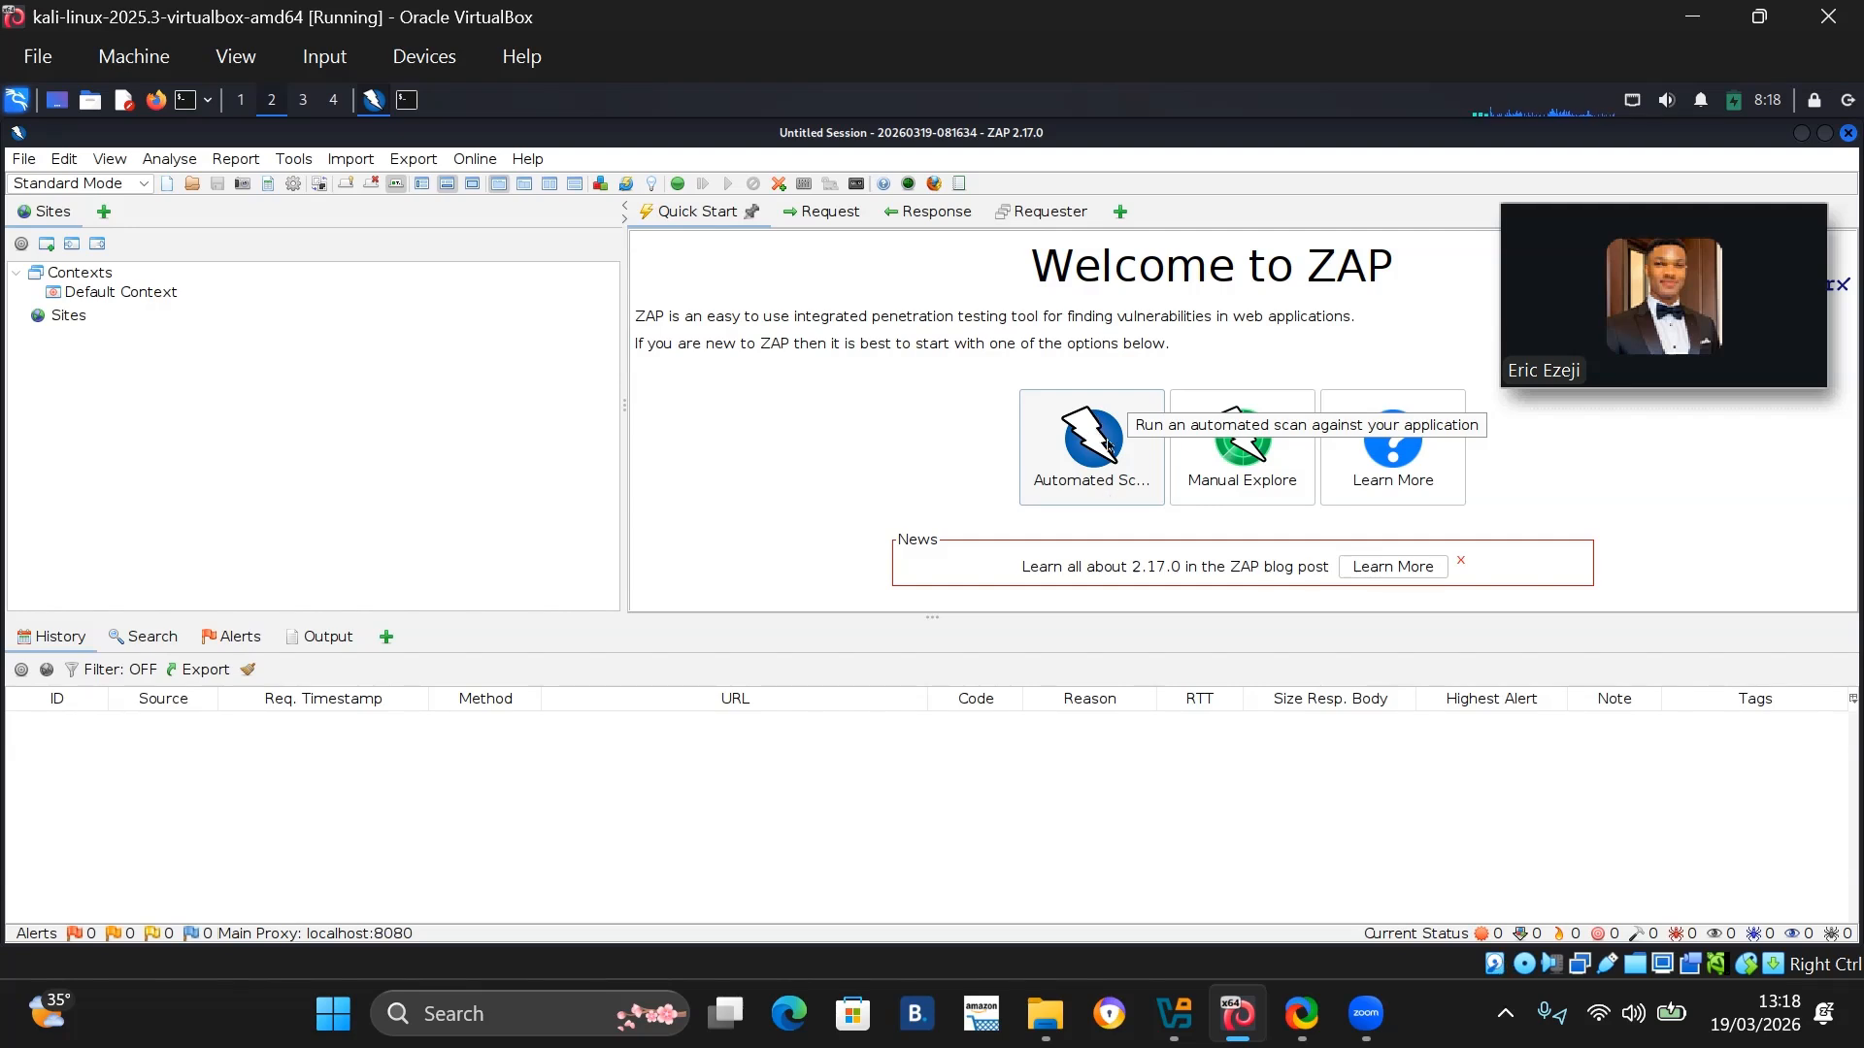
pyautogui.click(1097, 434)
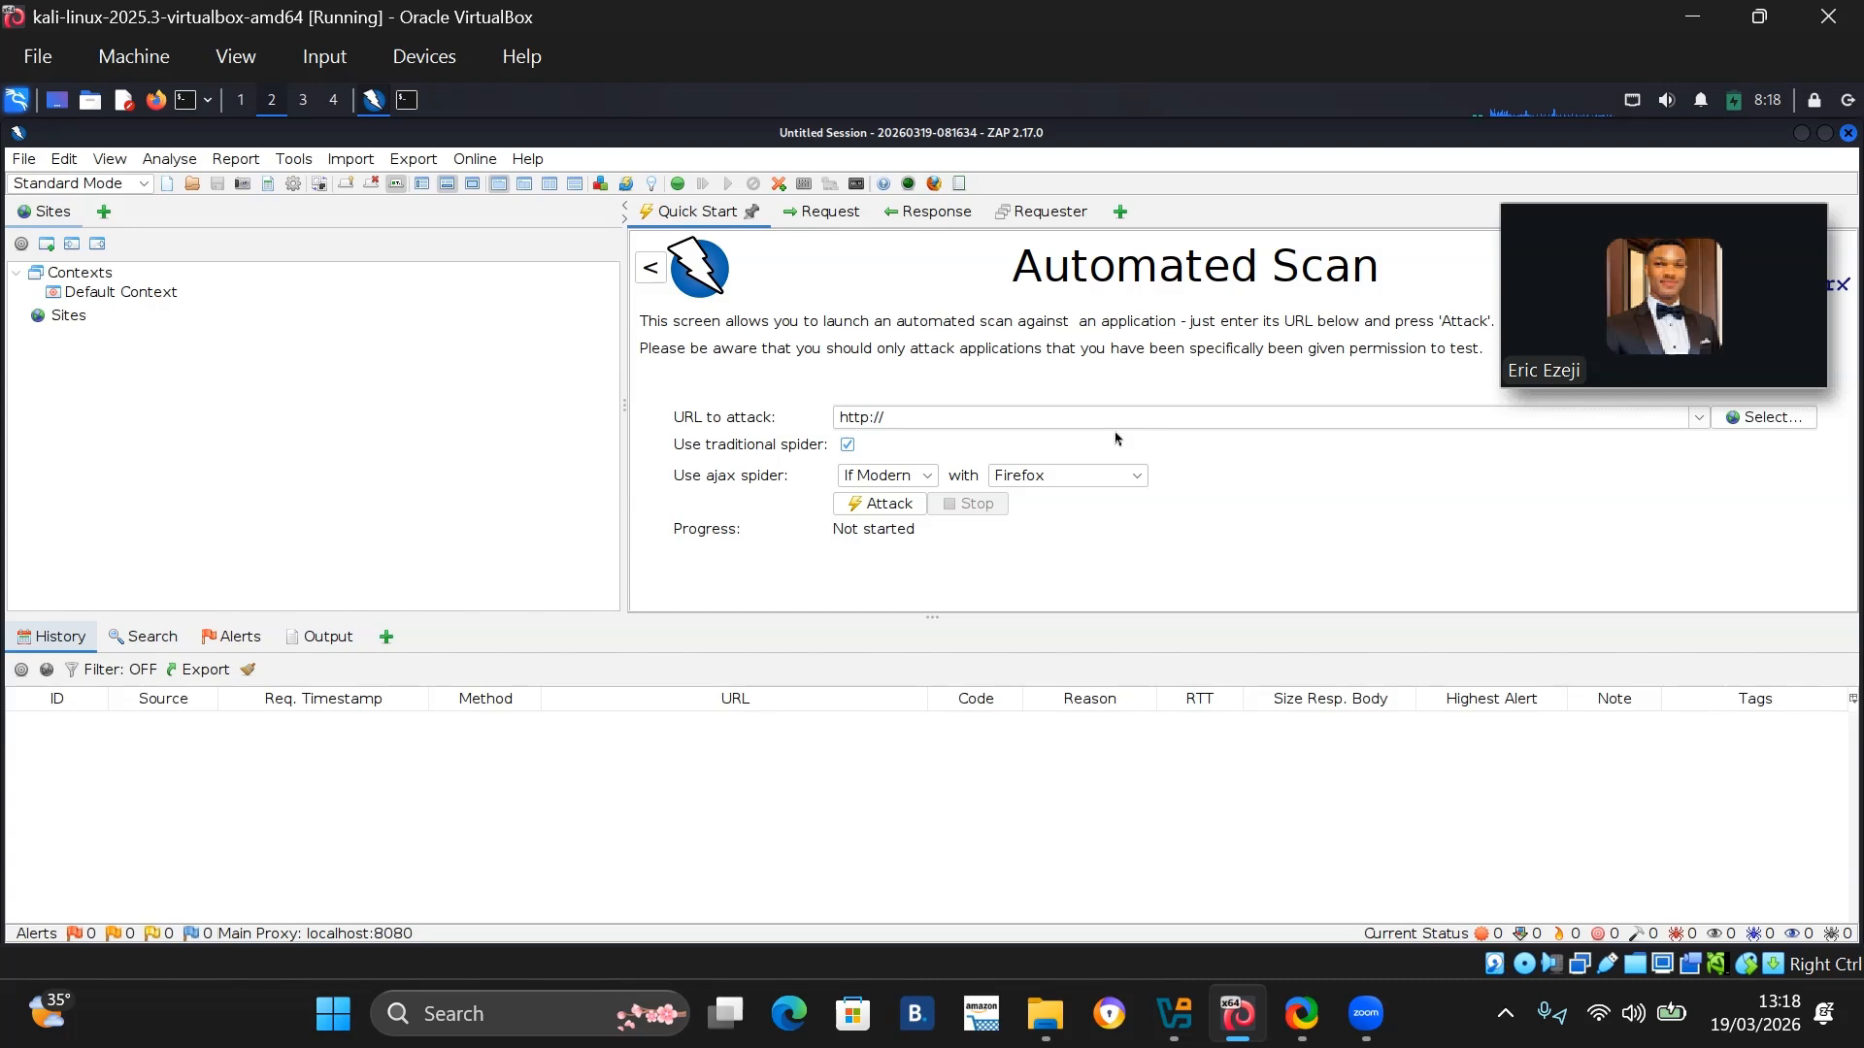
pyautogui.click(986, 418)
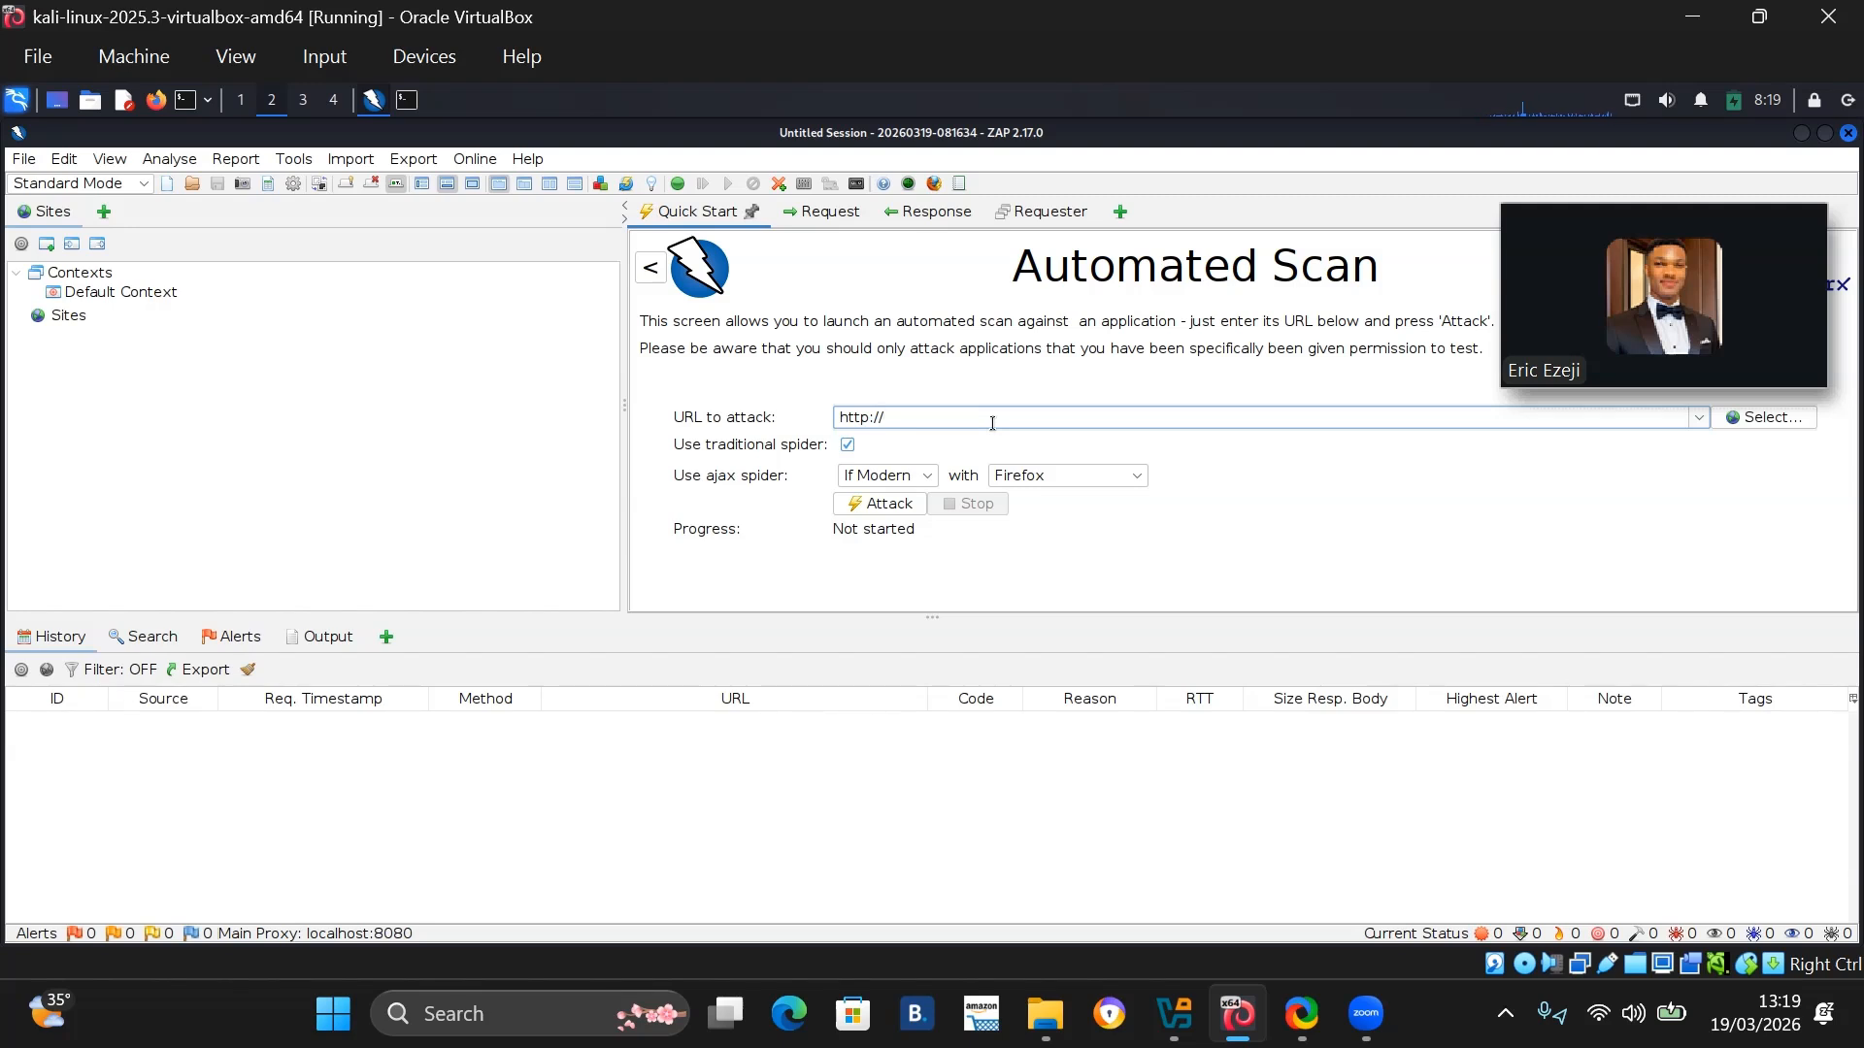
pyautogui.write('scam')
pyautogui.write('m')
pyautogui.write('e.')
pyautogui.write('n')
pyautogui.write('map')
pyautogui.write('.org')
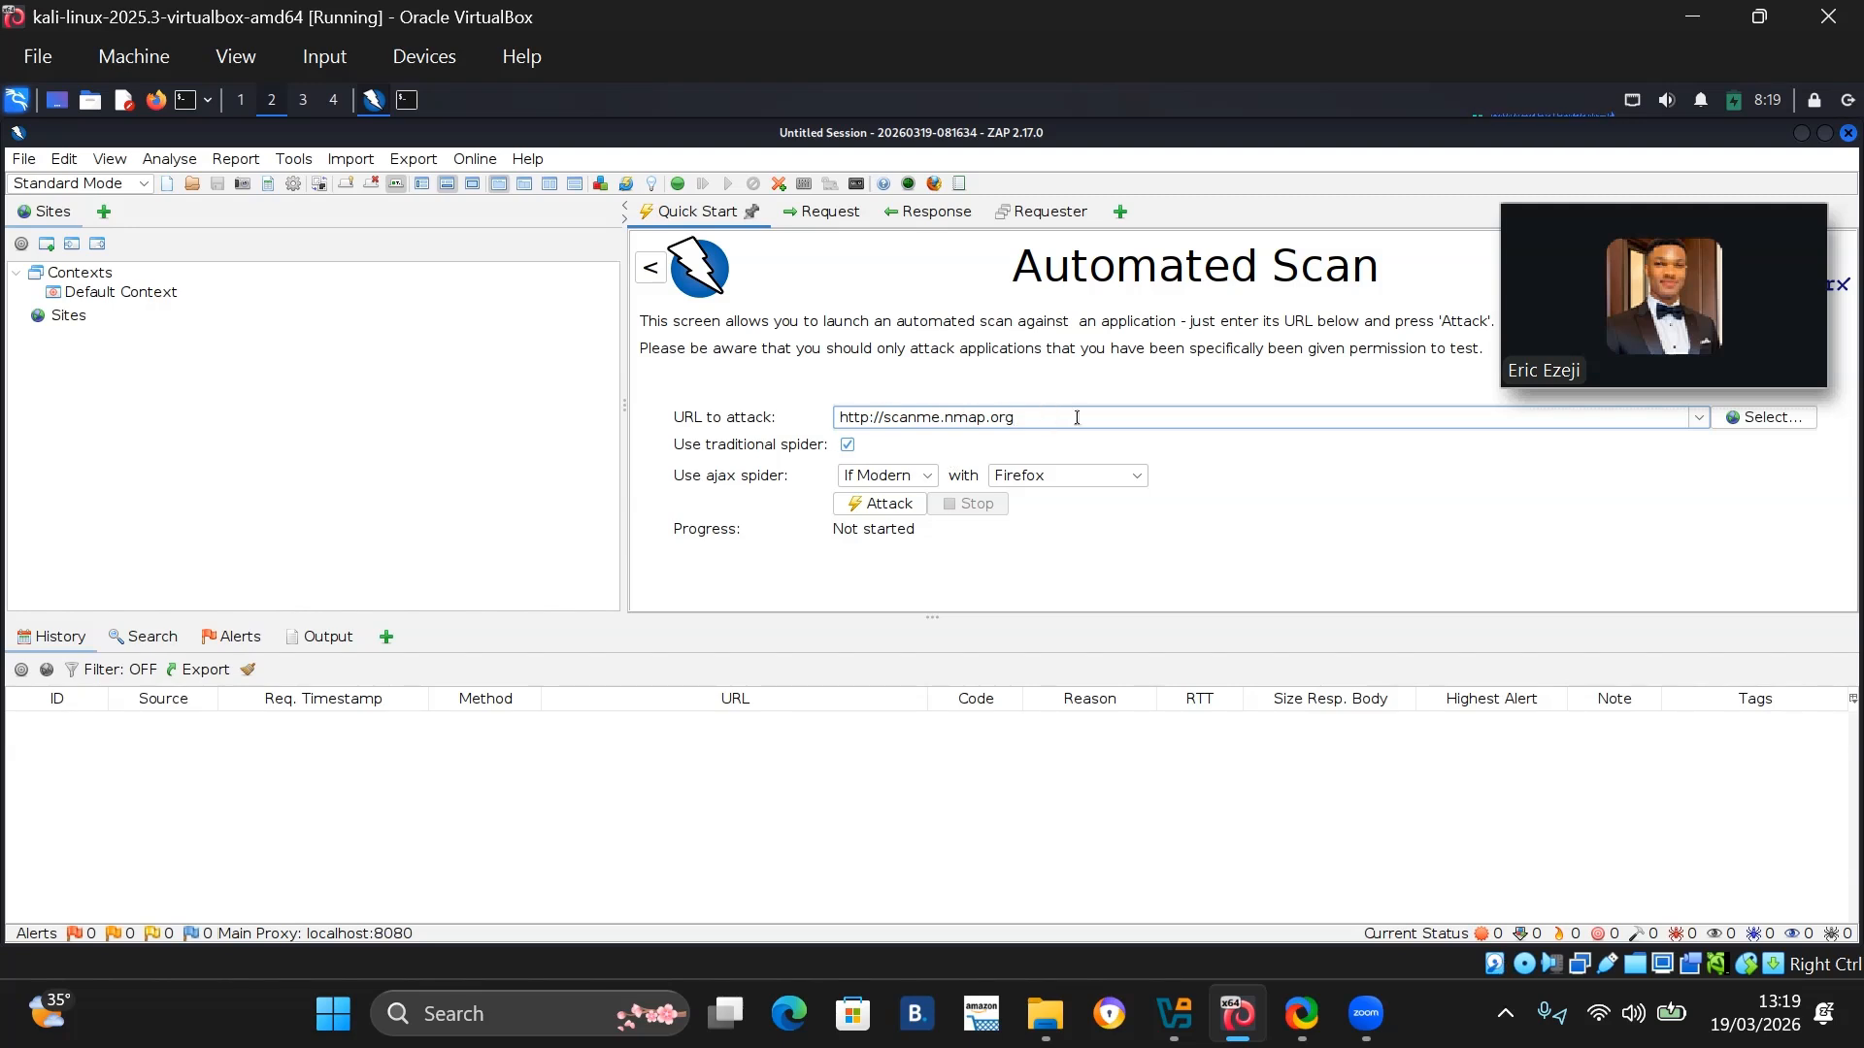
# Start the attack on the entered URL and minimize the Firefox window that the scan opens.
pyautogui.click(868, 505)
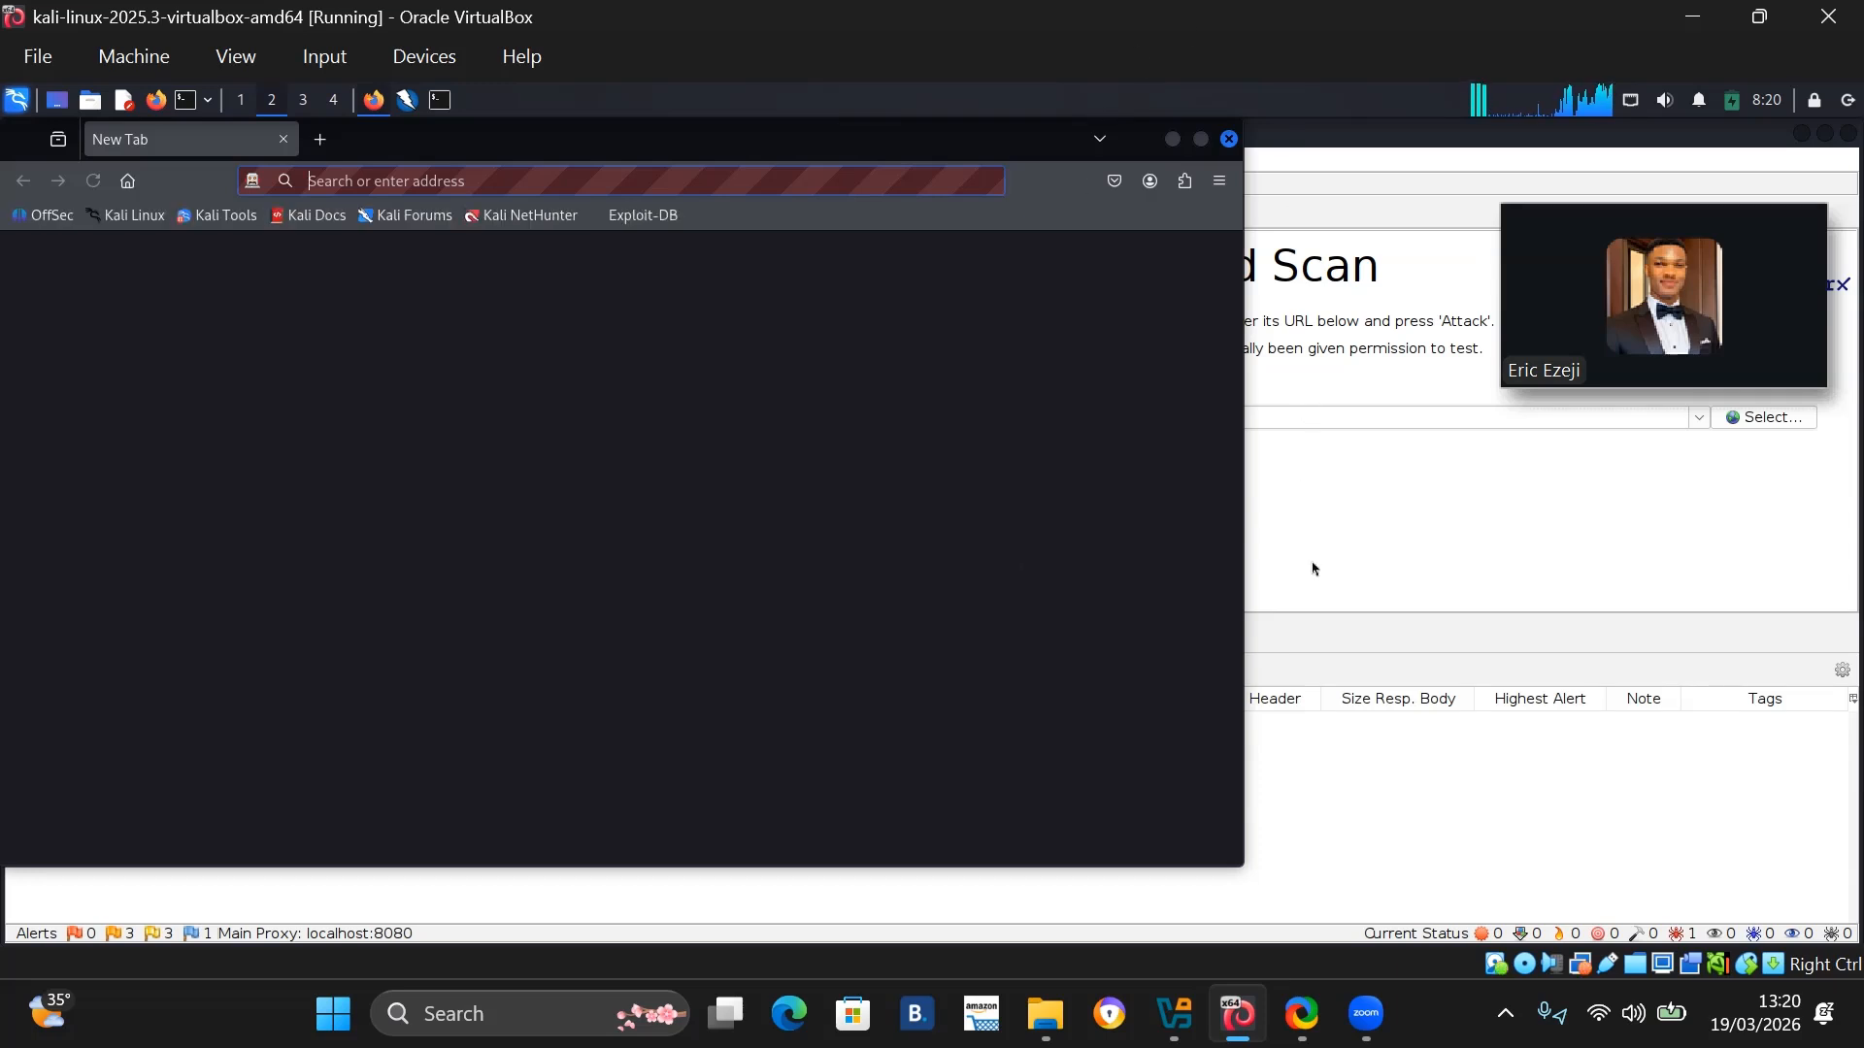
pyautogui.click(1173, 140)
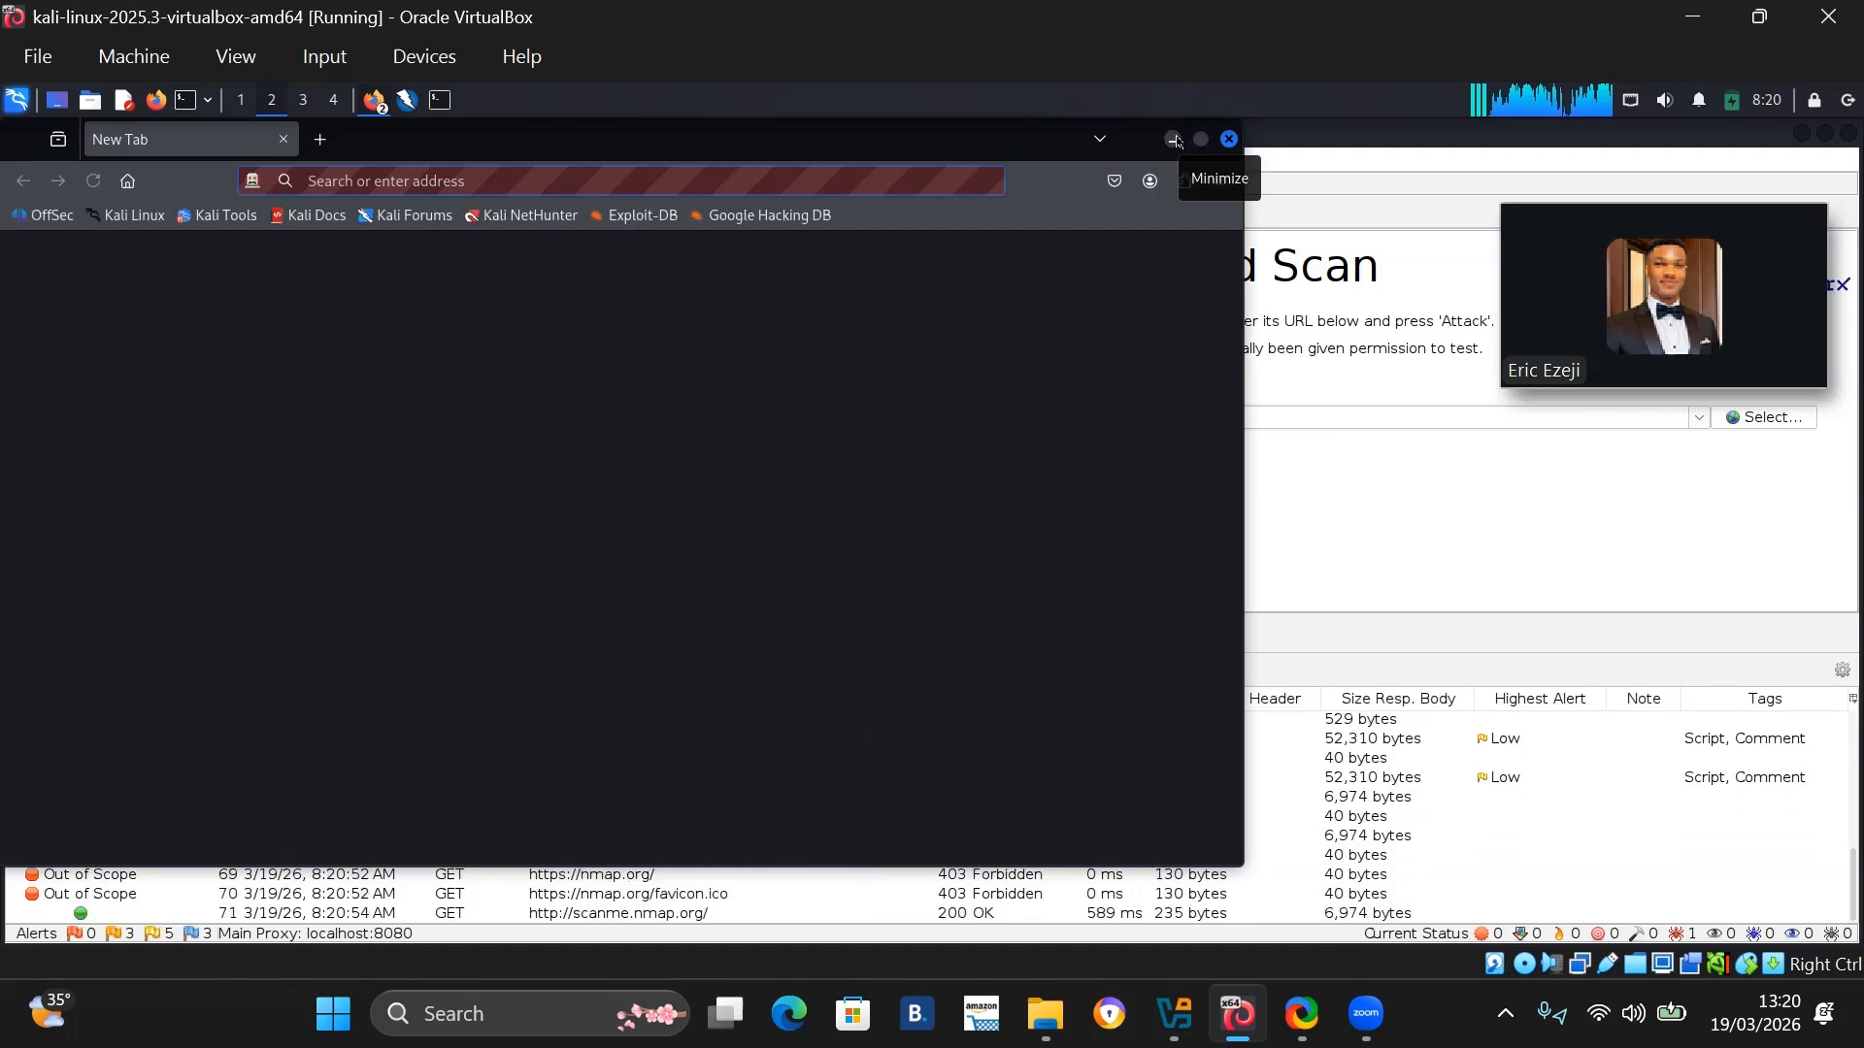
pyautogui.click(1170, 140)
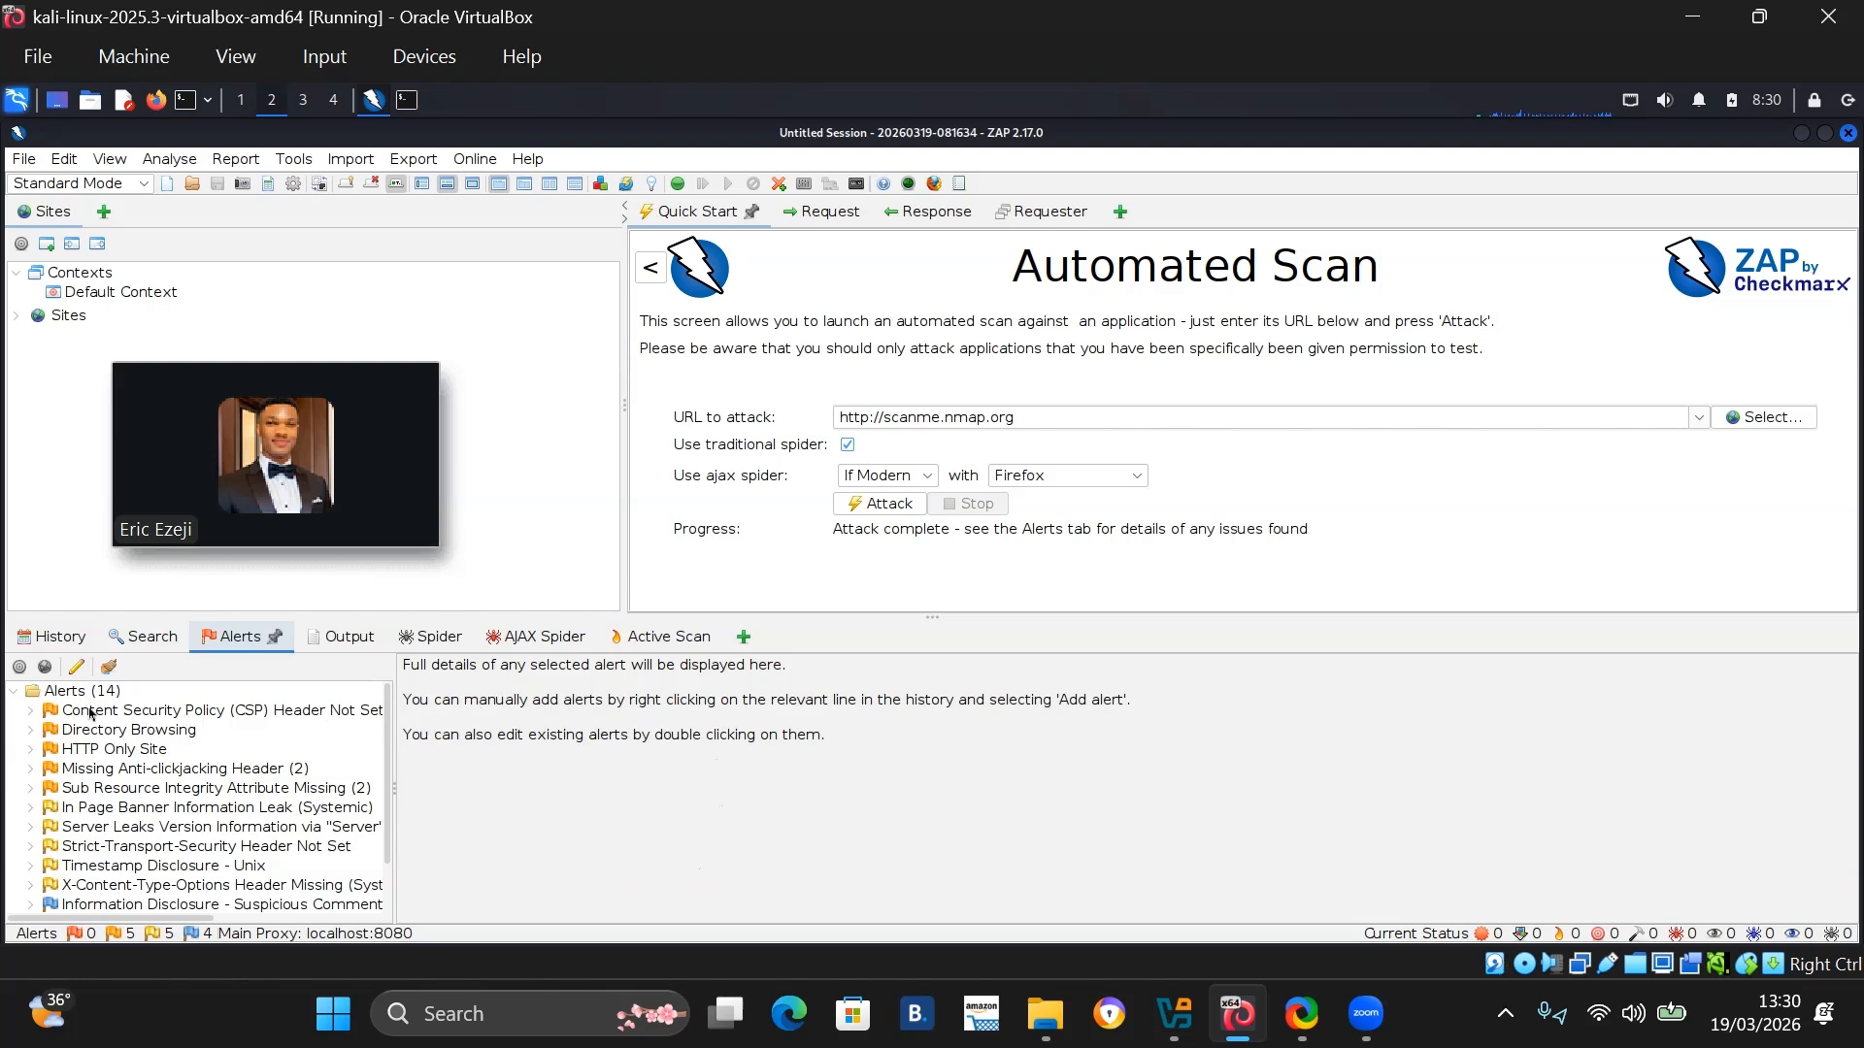
# Open the Content Security Policy (CSP) Header Not Set alert, then expand and collapse its list of affected URLs.
pyautogui.scroll(-1, 118, 806)
pyautogui.scroll(1, 114, 868)
pyautogui.click(66, 711)
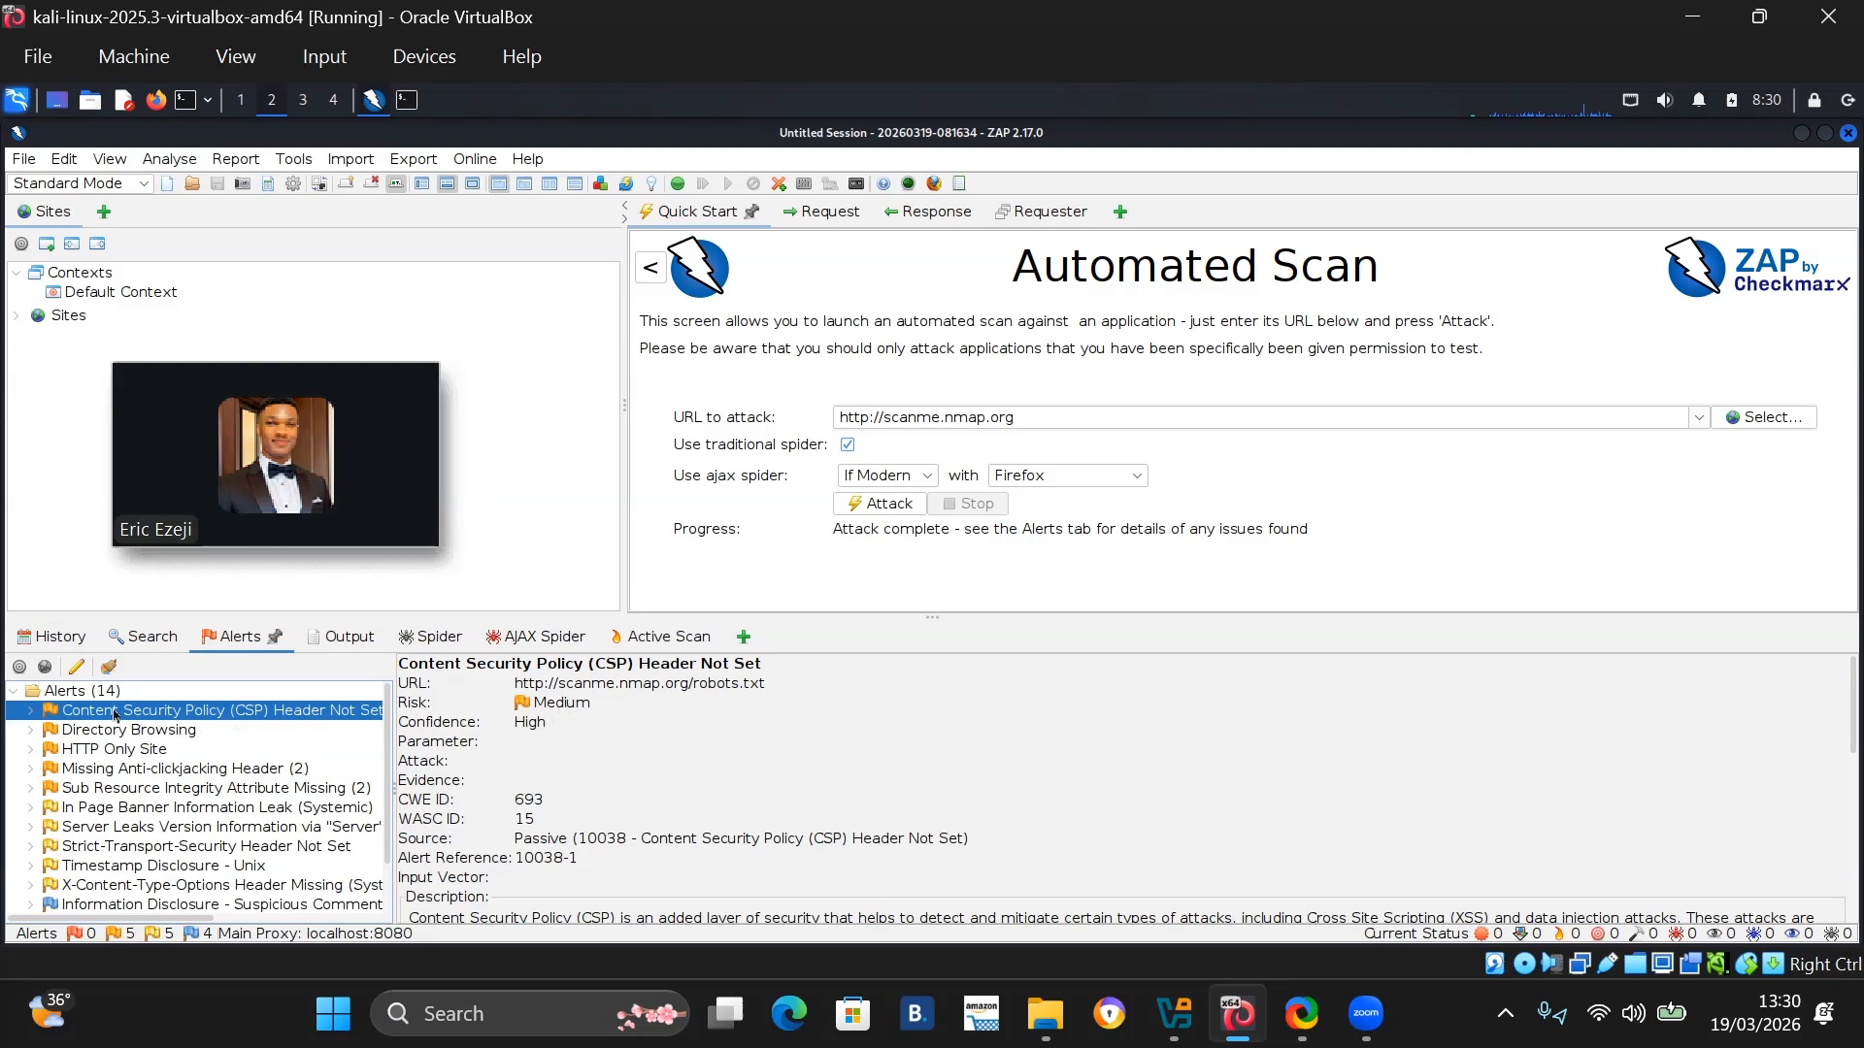
pyautogui.click(27, 712)
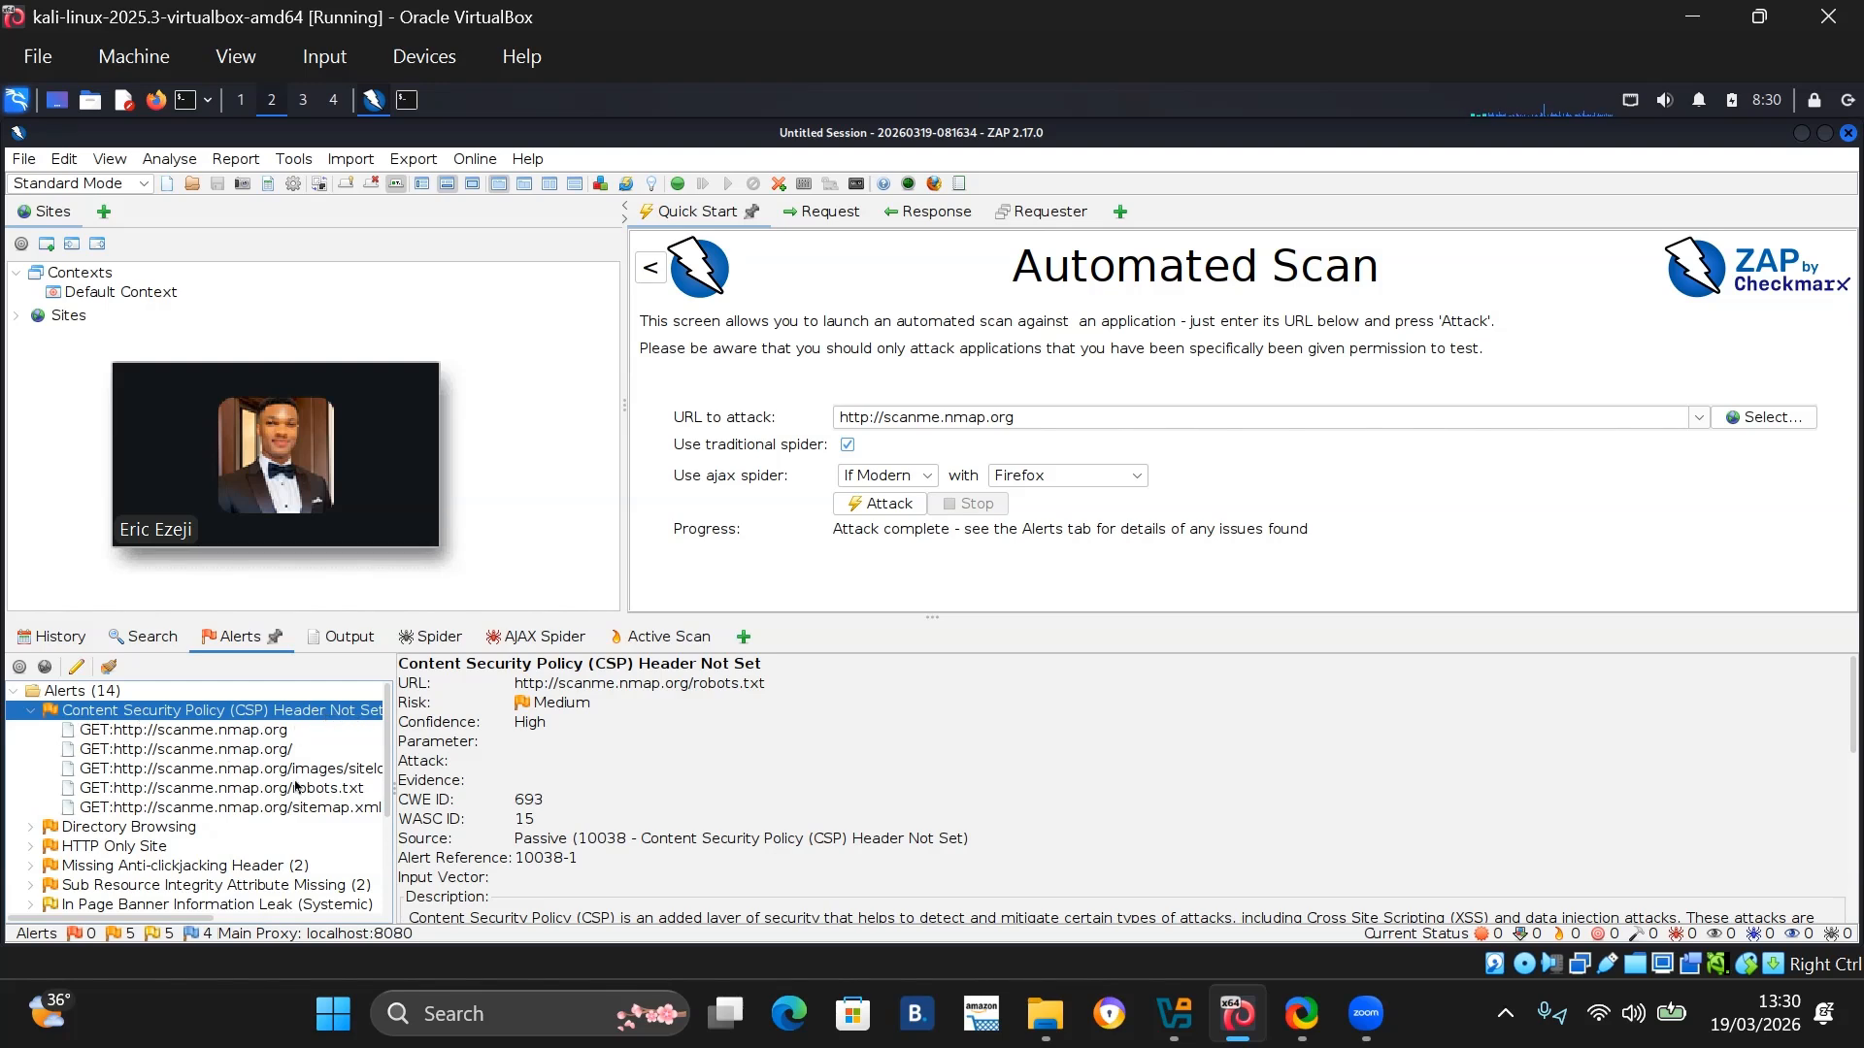
pyautogui.click(33, 715)
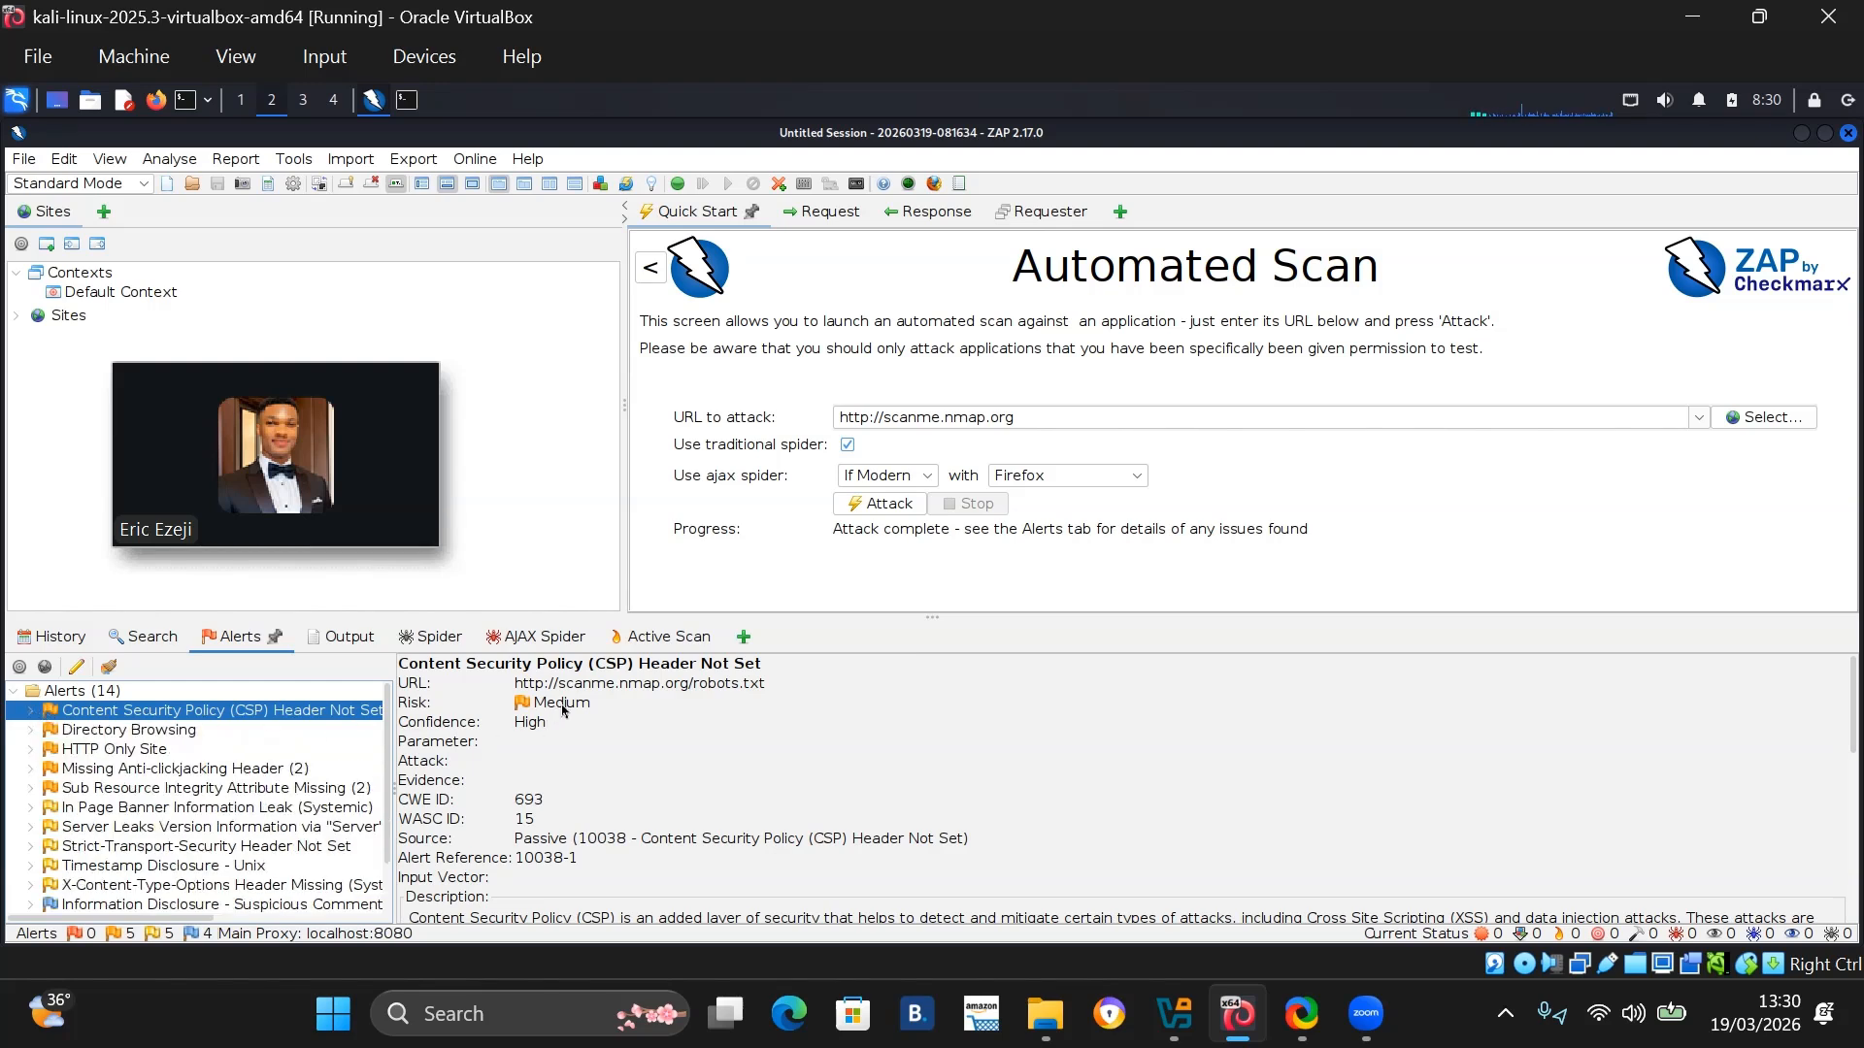
# Examine the CSP alert's risk, confidence, description, solution, references and alert tags.
pyautogui.scroll(-3, 848, 749)
pyautogui.scroll(3, 881, 796)
pyautogui.scroll(-2, 634, 762)
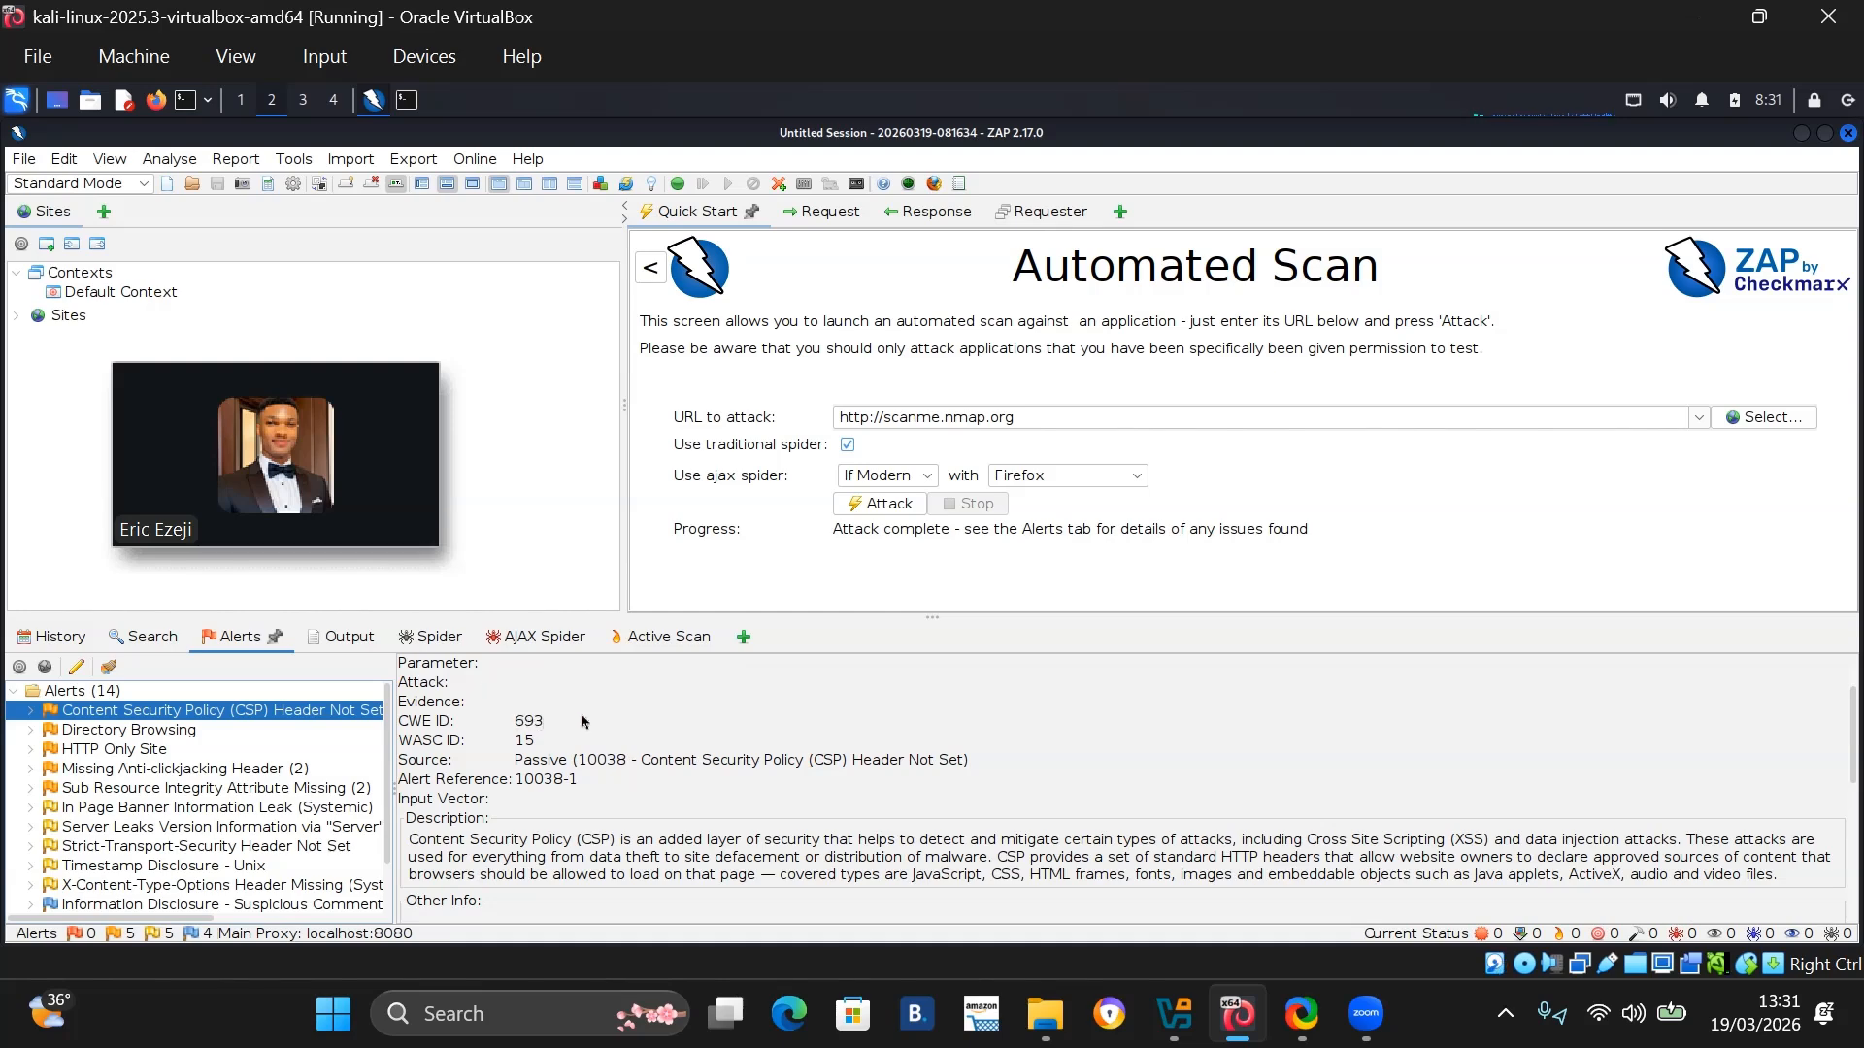
pyautogui.scroll(-2, 626, 718)
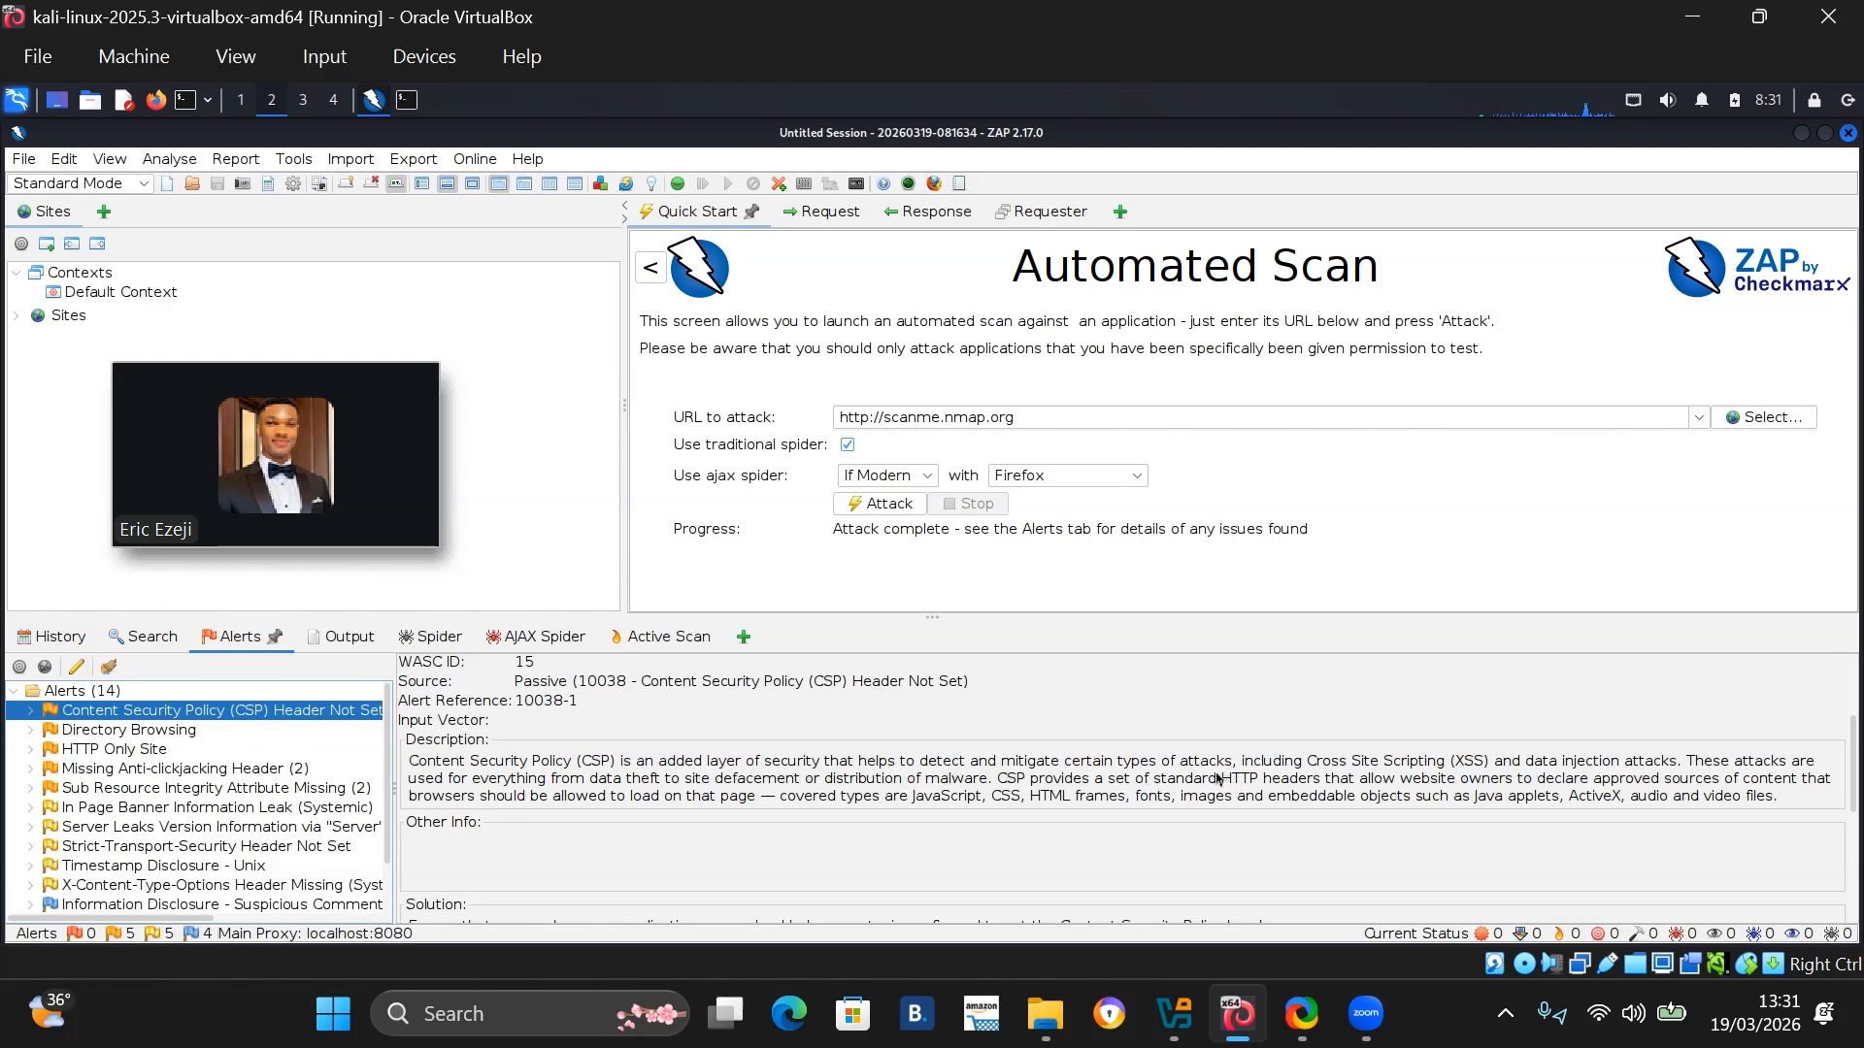
pyautogui.scroll(3, 767, 735)
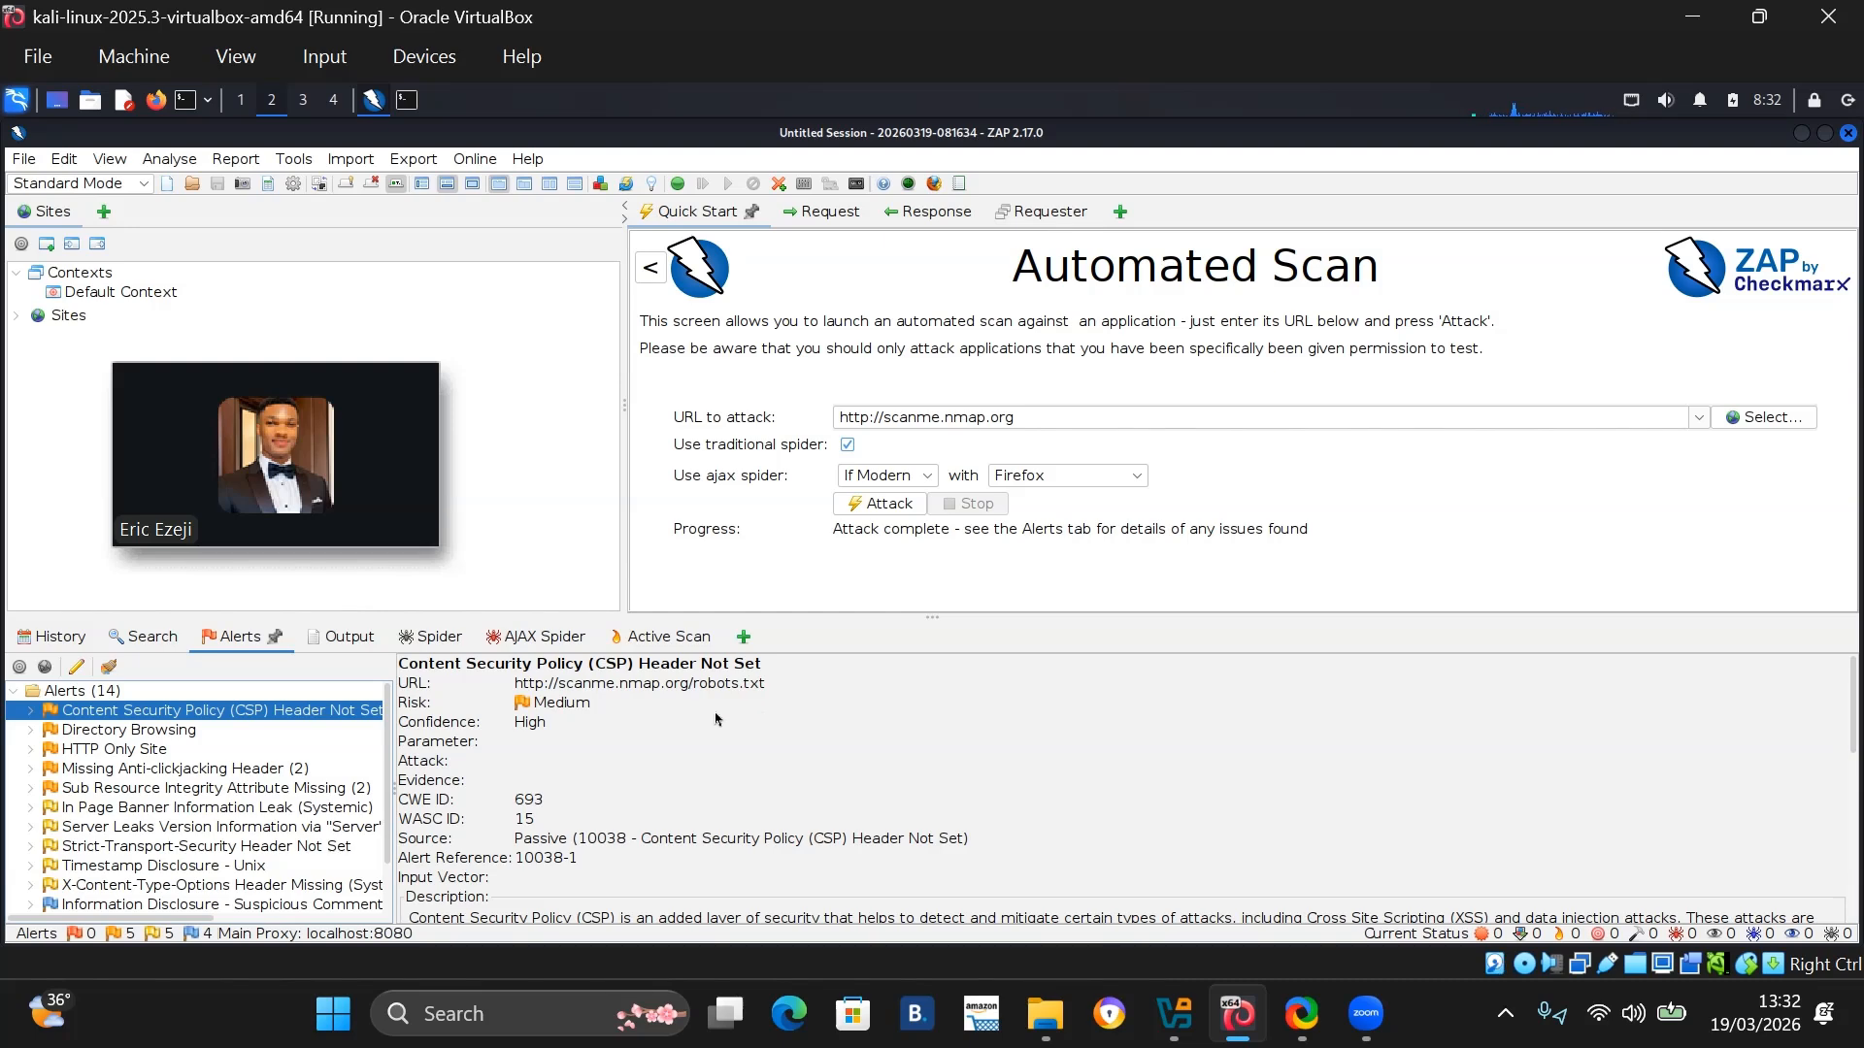
pyautogui.scroll(-3, 675, 730)
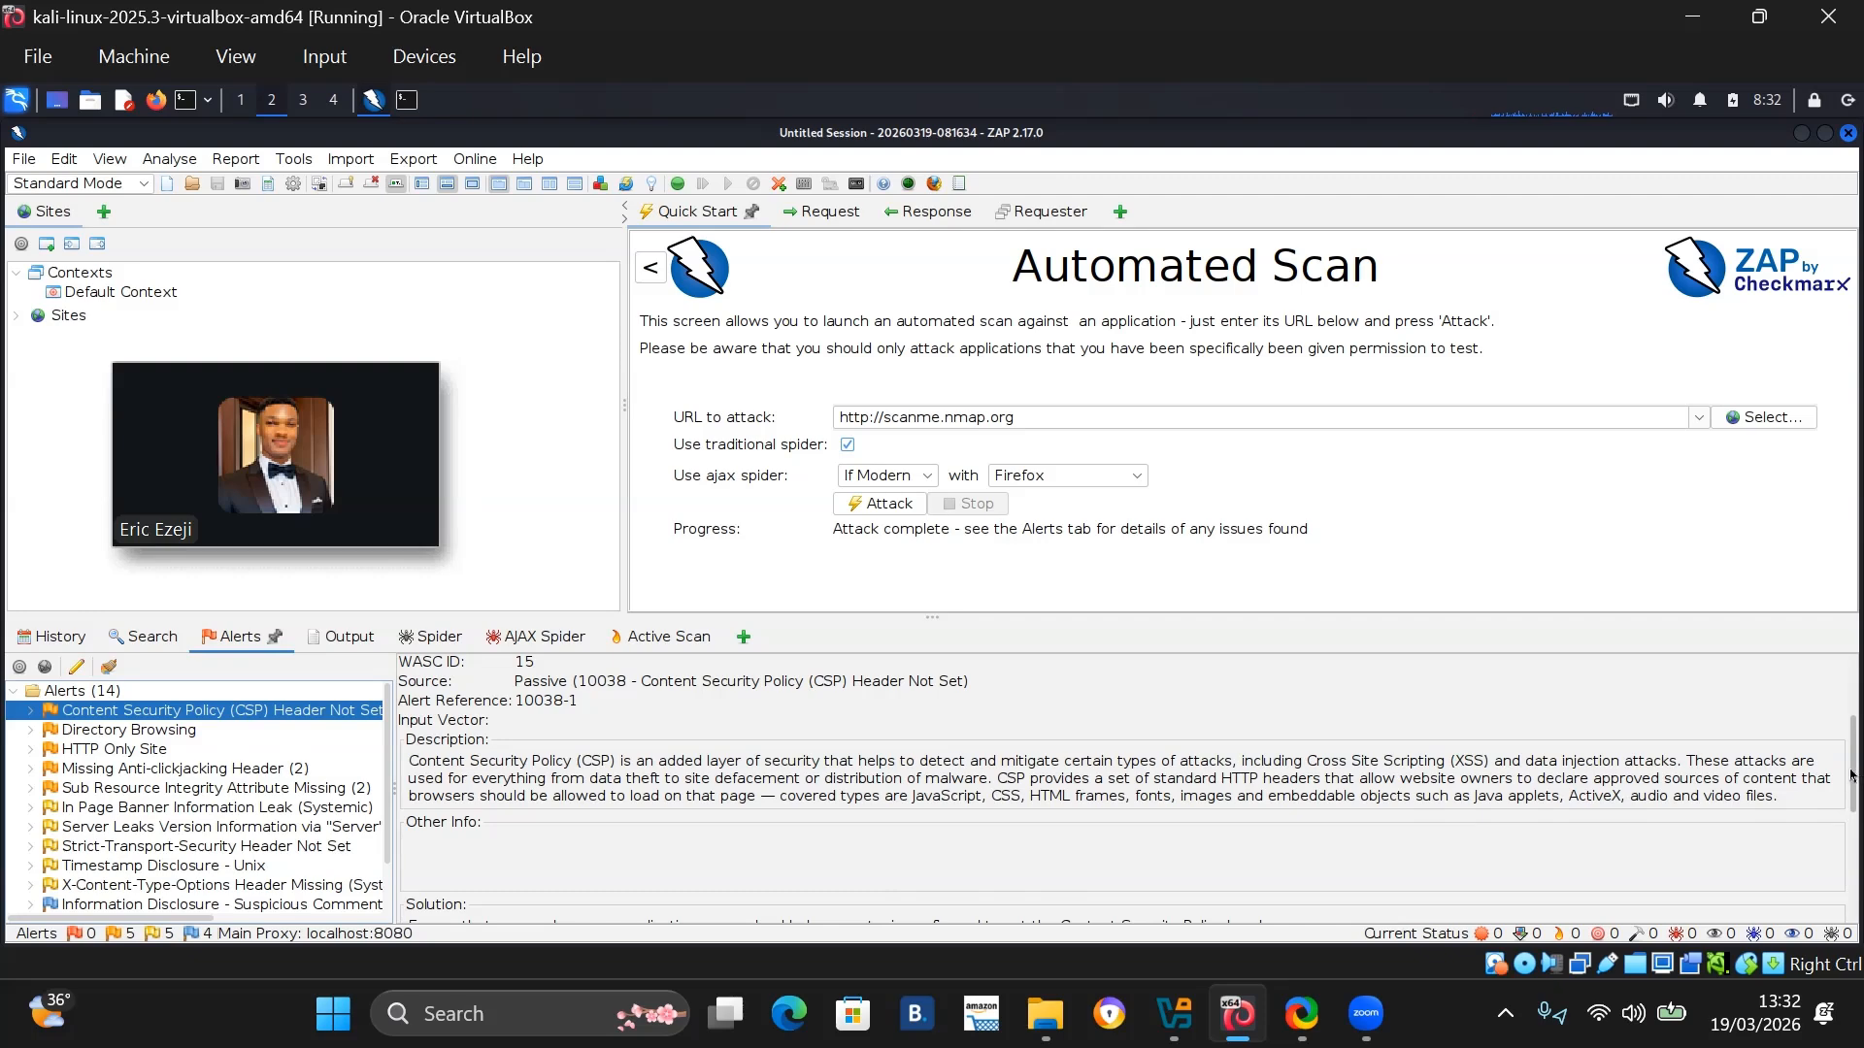
pyautogui.moveTo(1854, 773); pyautogui.dragTo(1859, 831)
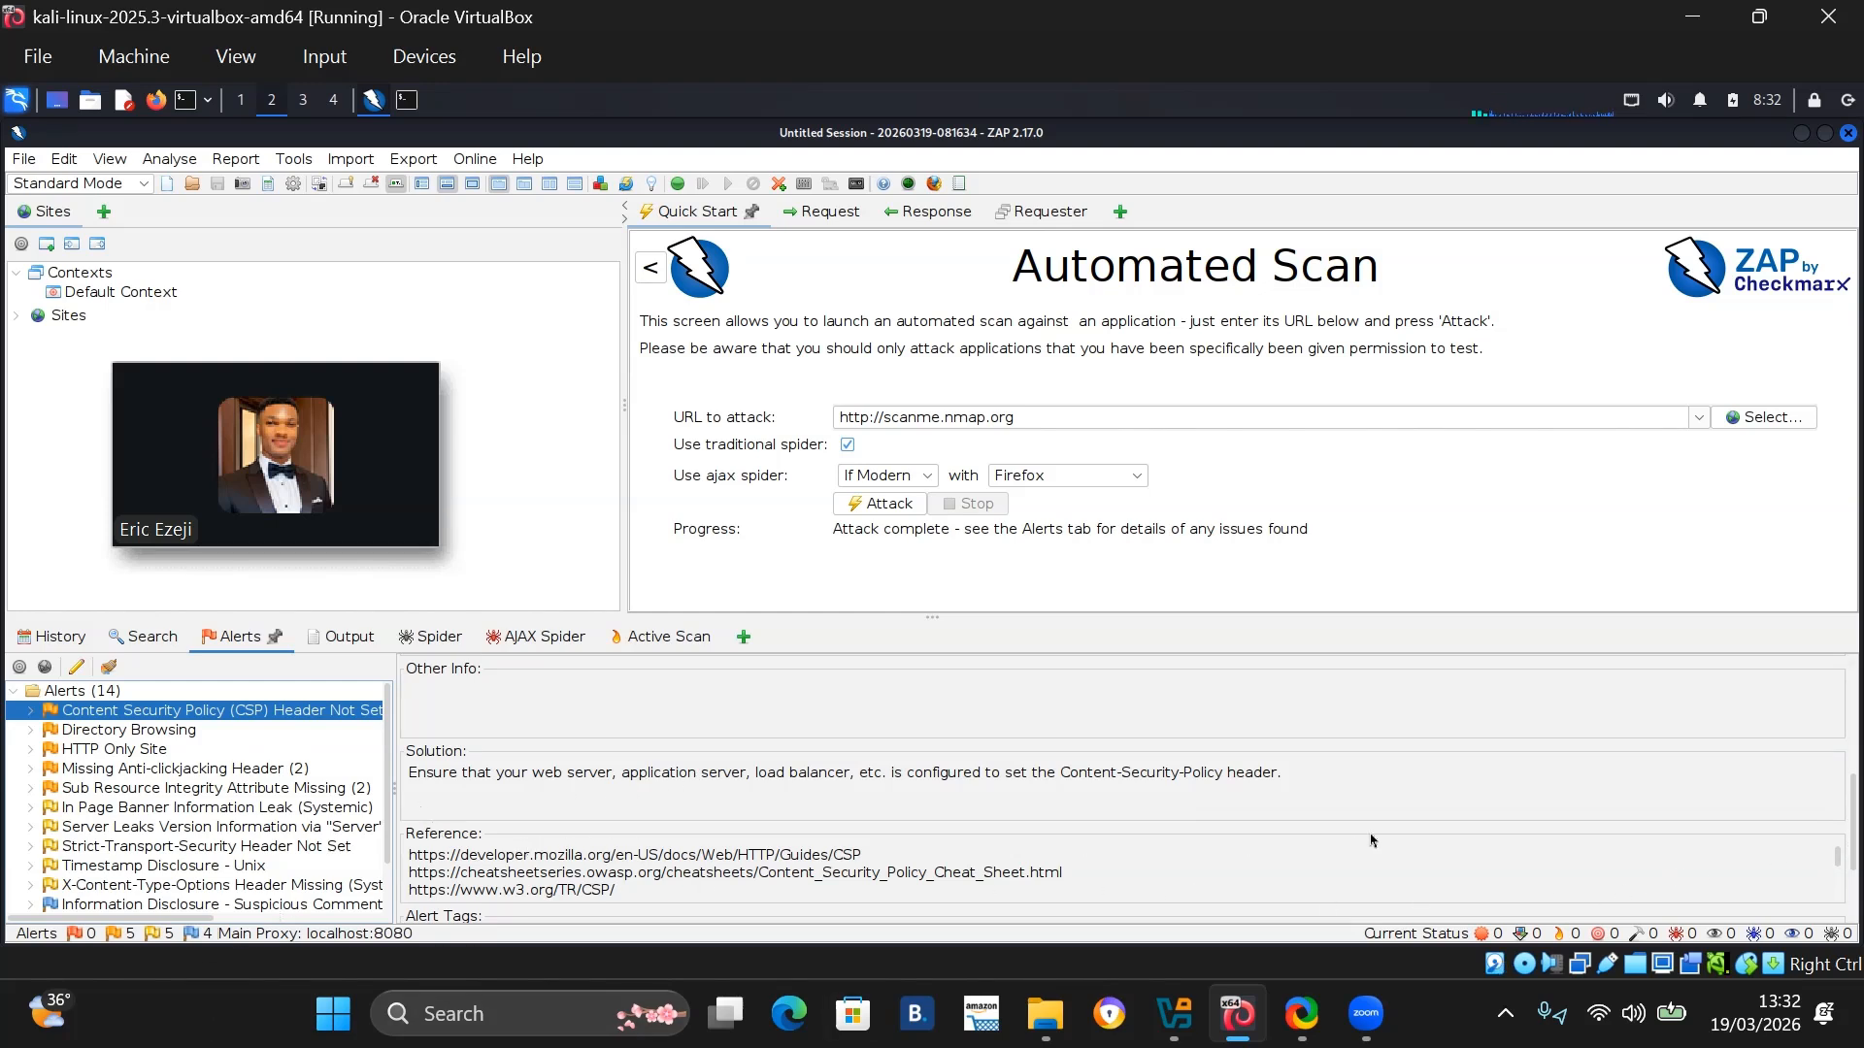
pyautogui.scroll(-2, 1839, 864)
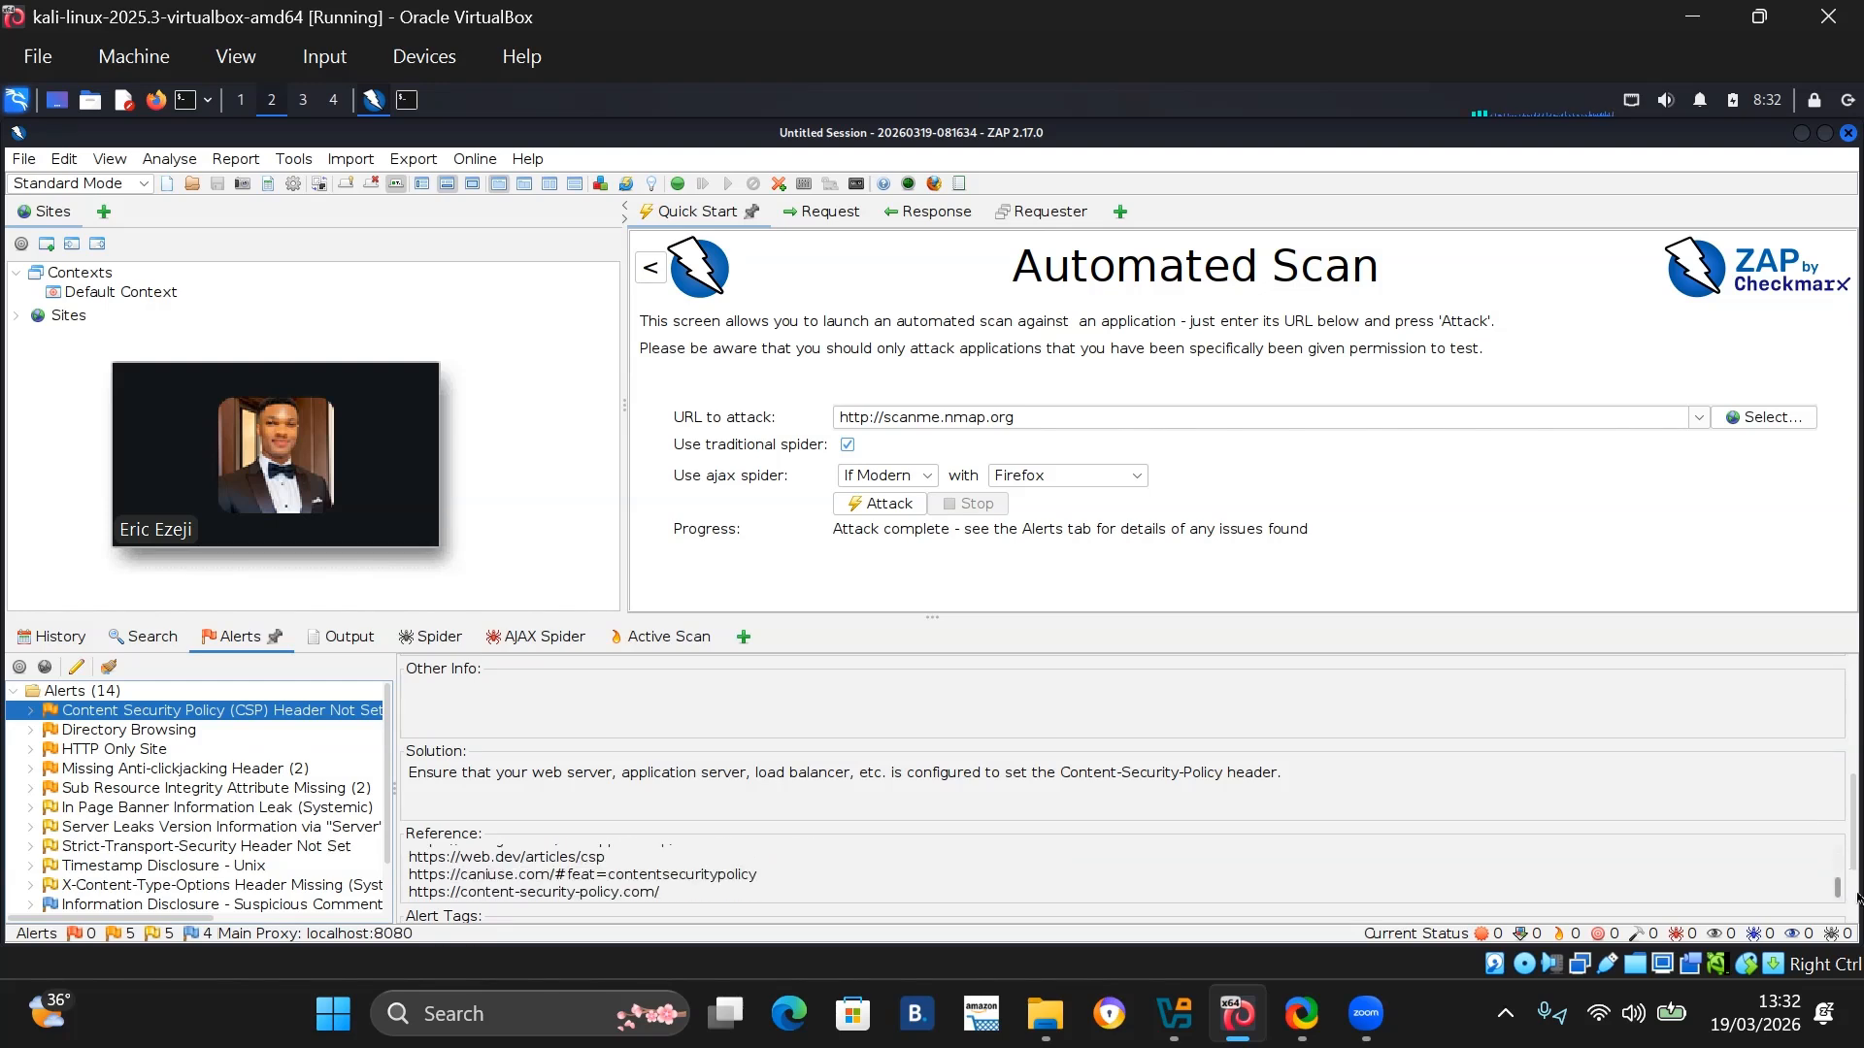
pyautogui.scroll(-3, 1852, 874)
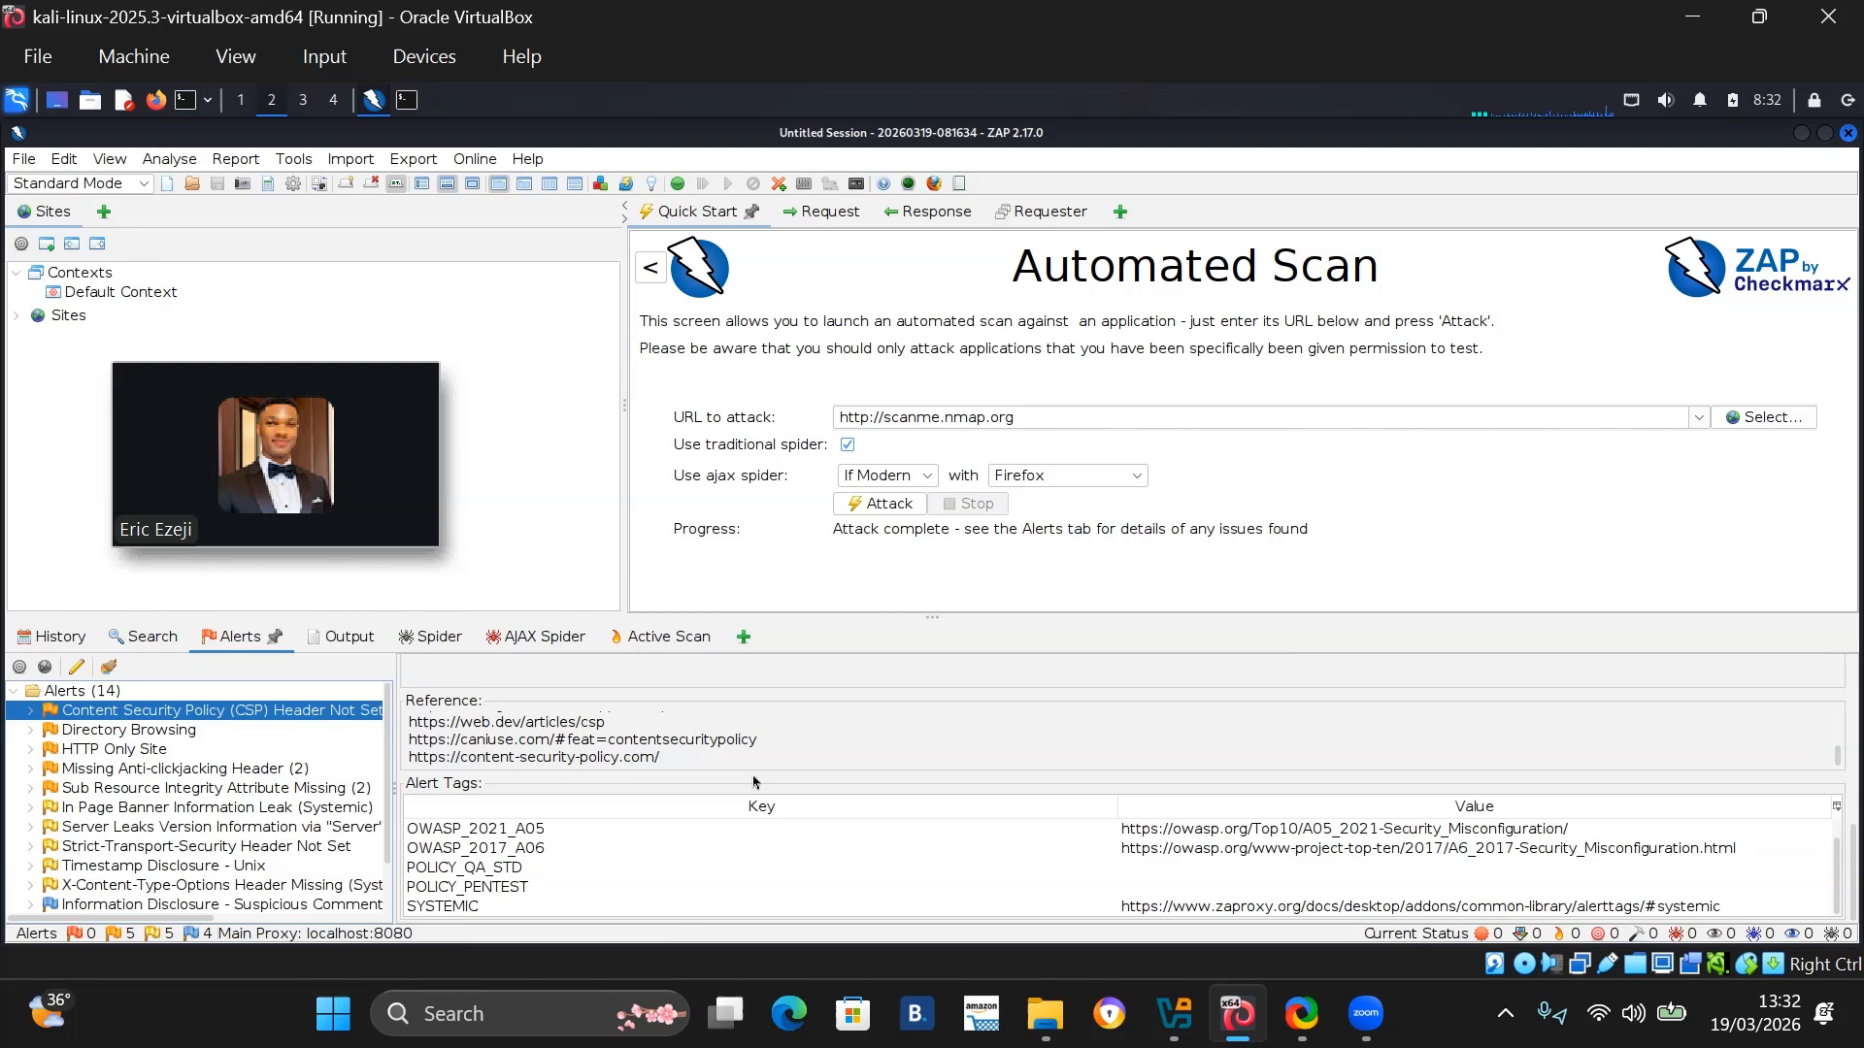
# Open the Directory Browsing alert and read its risk, evidence and description.
pyautogui.click(64, 736)
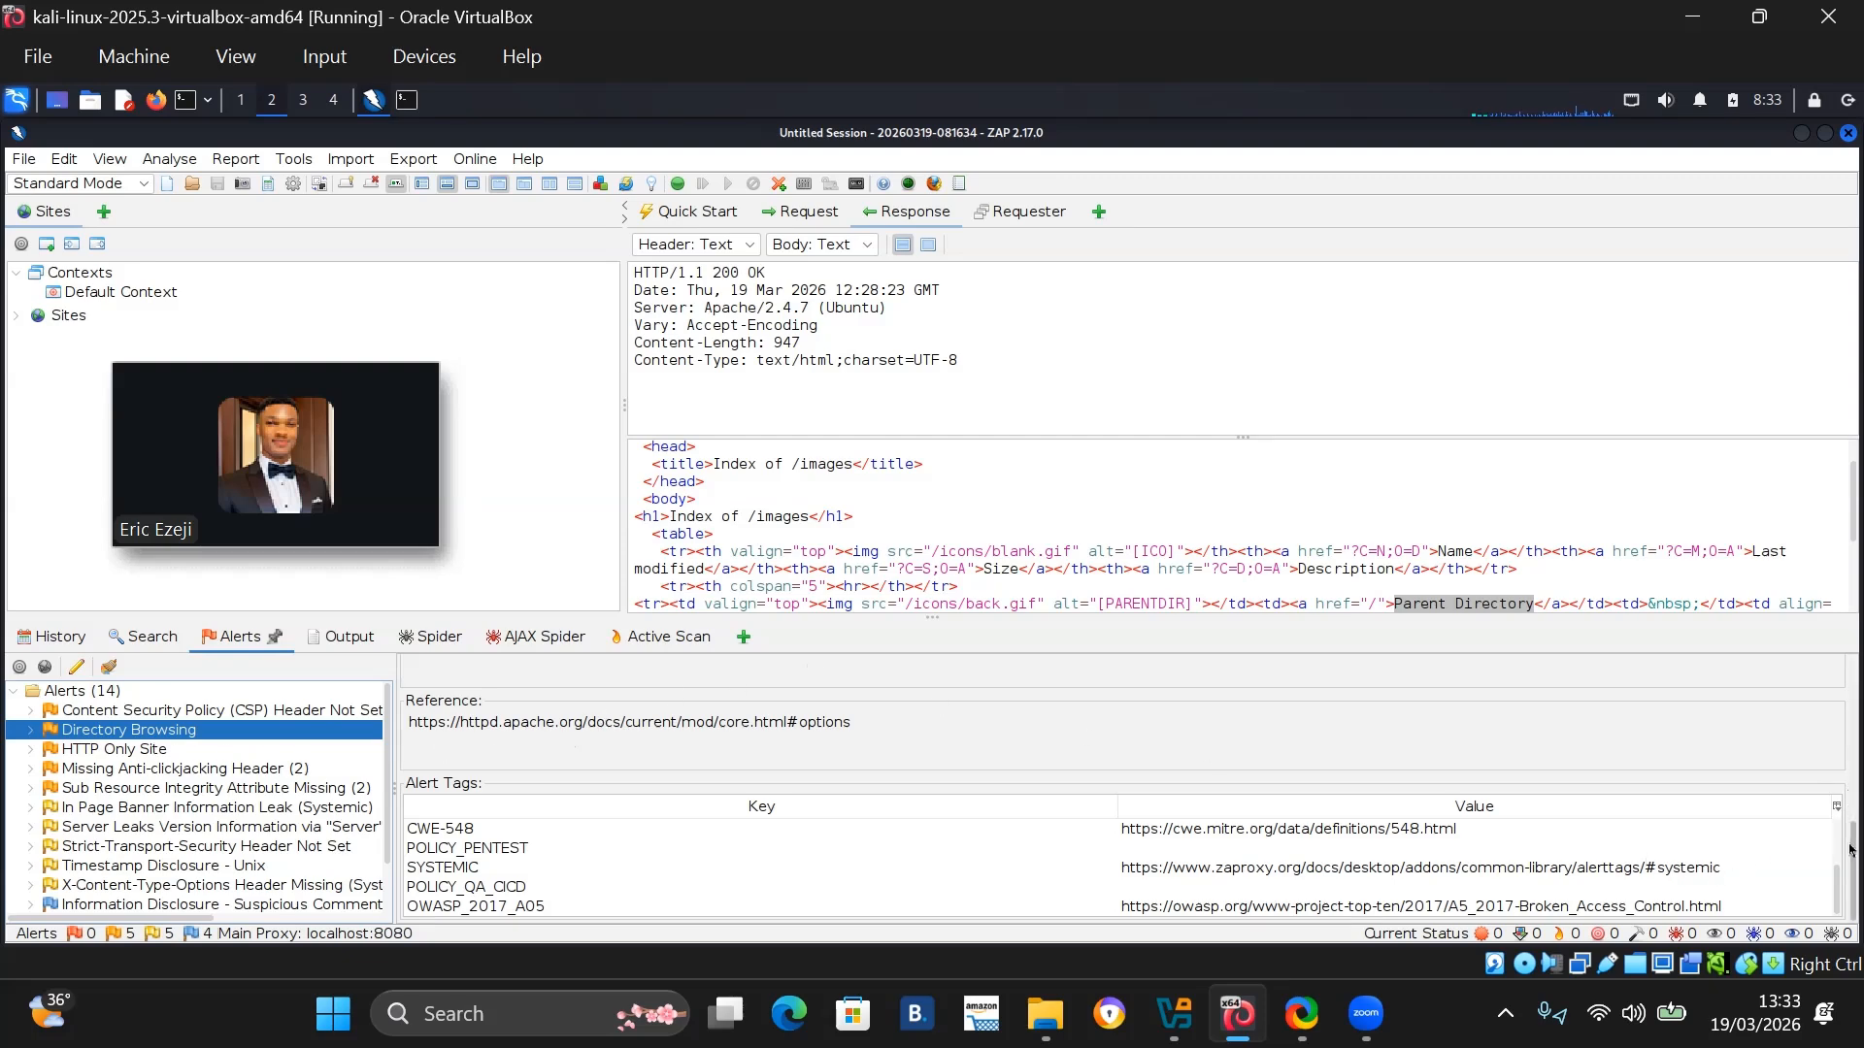
pyautogui.moveTo(1854, 873); pyautogui.dragTo(1858, 660)
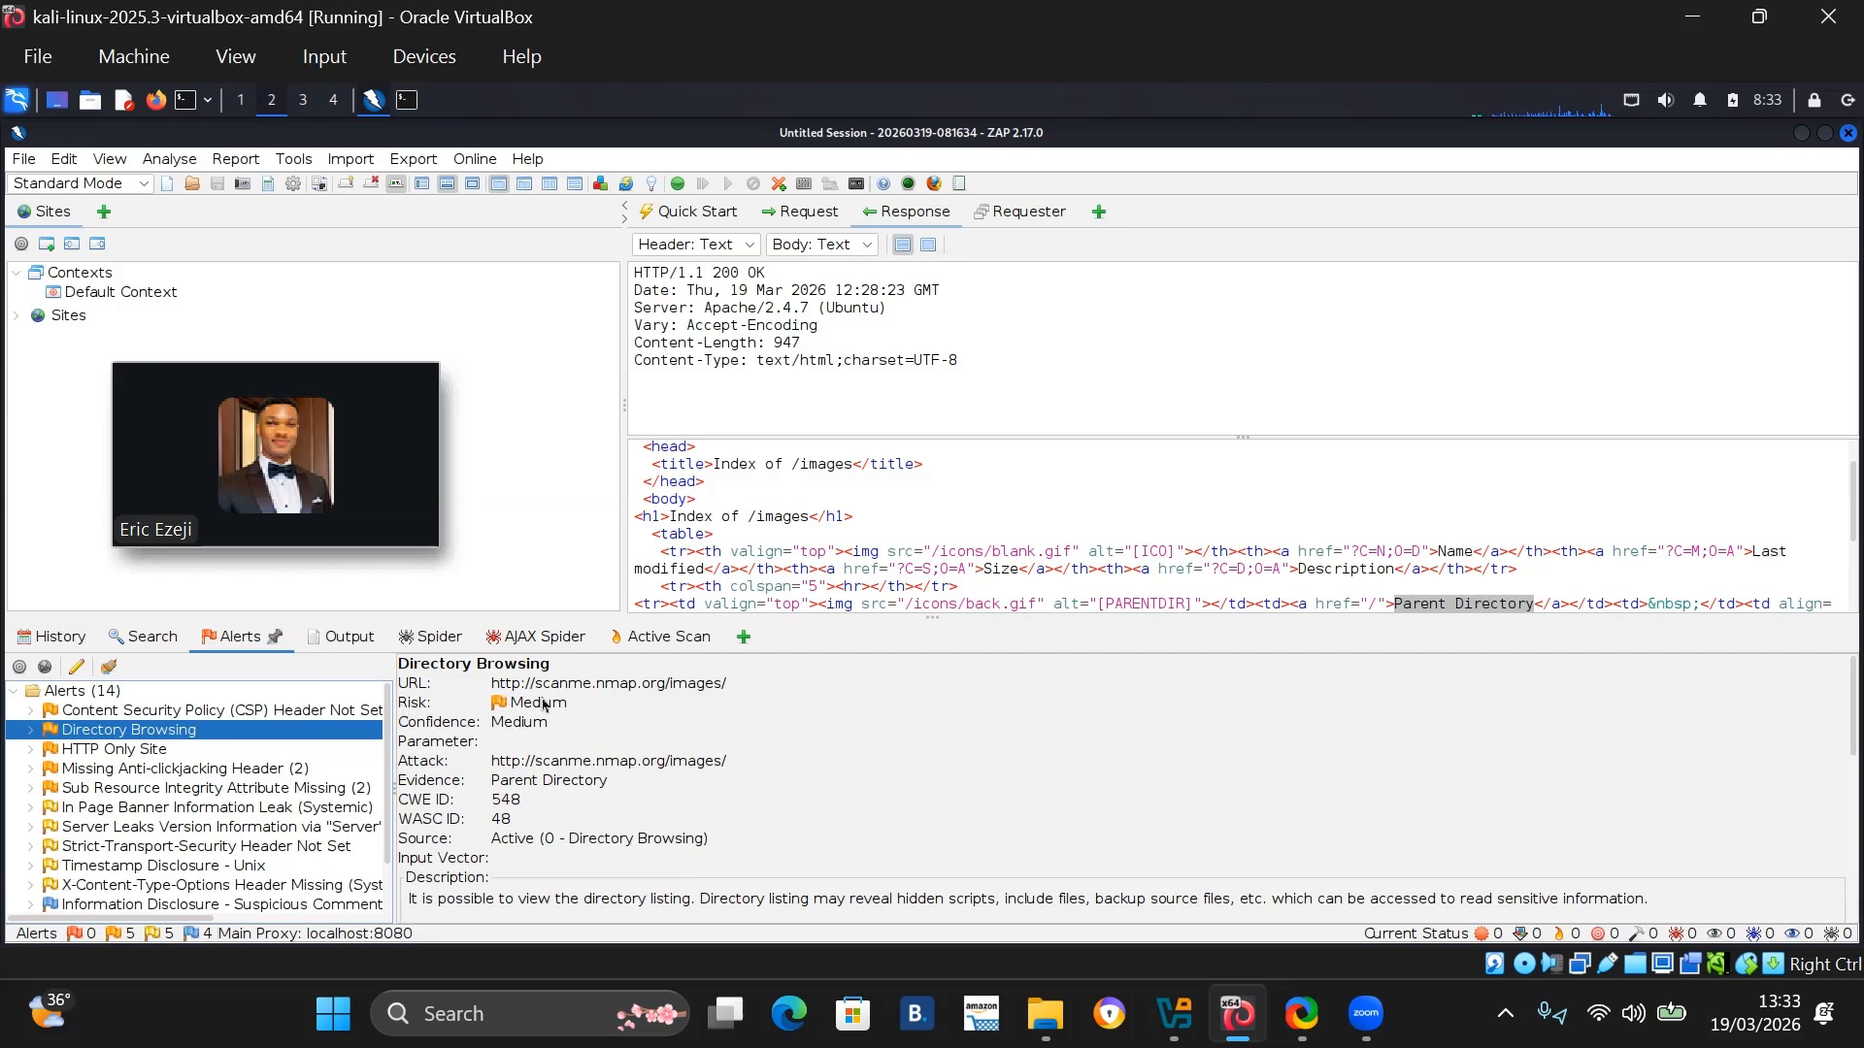
pyautogui.scroll(-2, 594, 757)
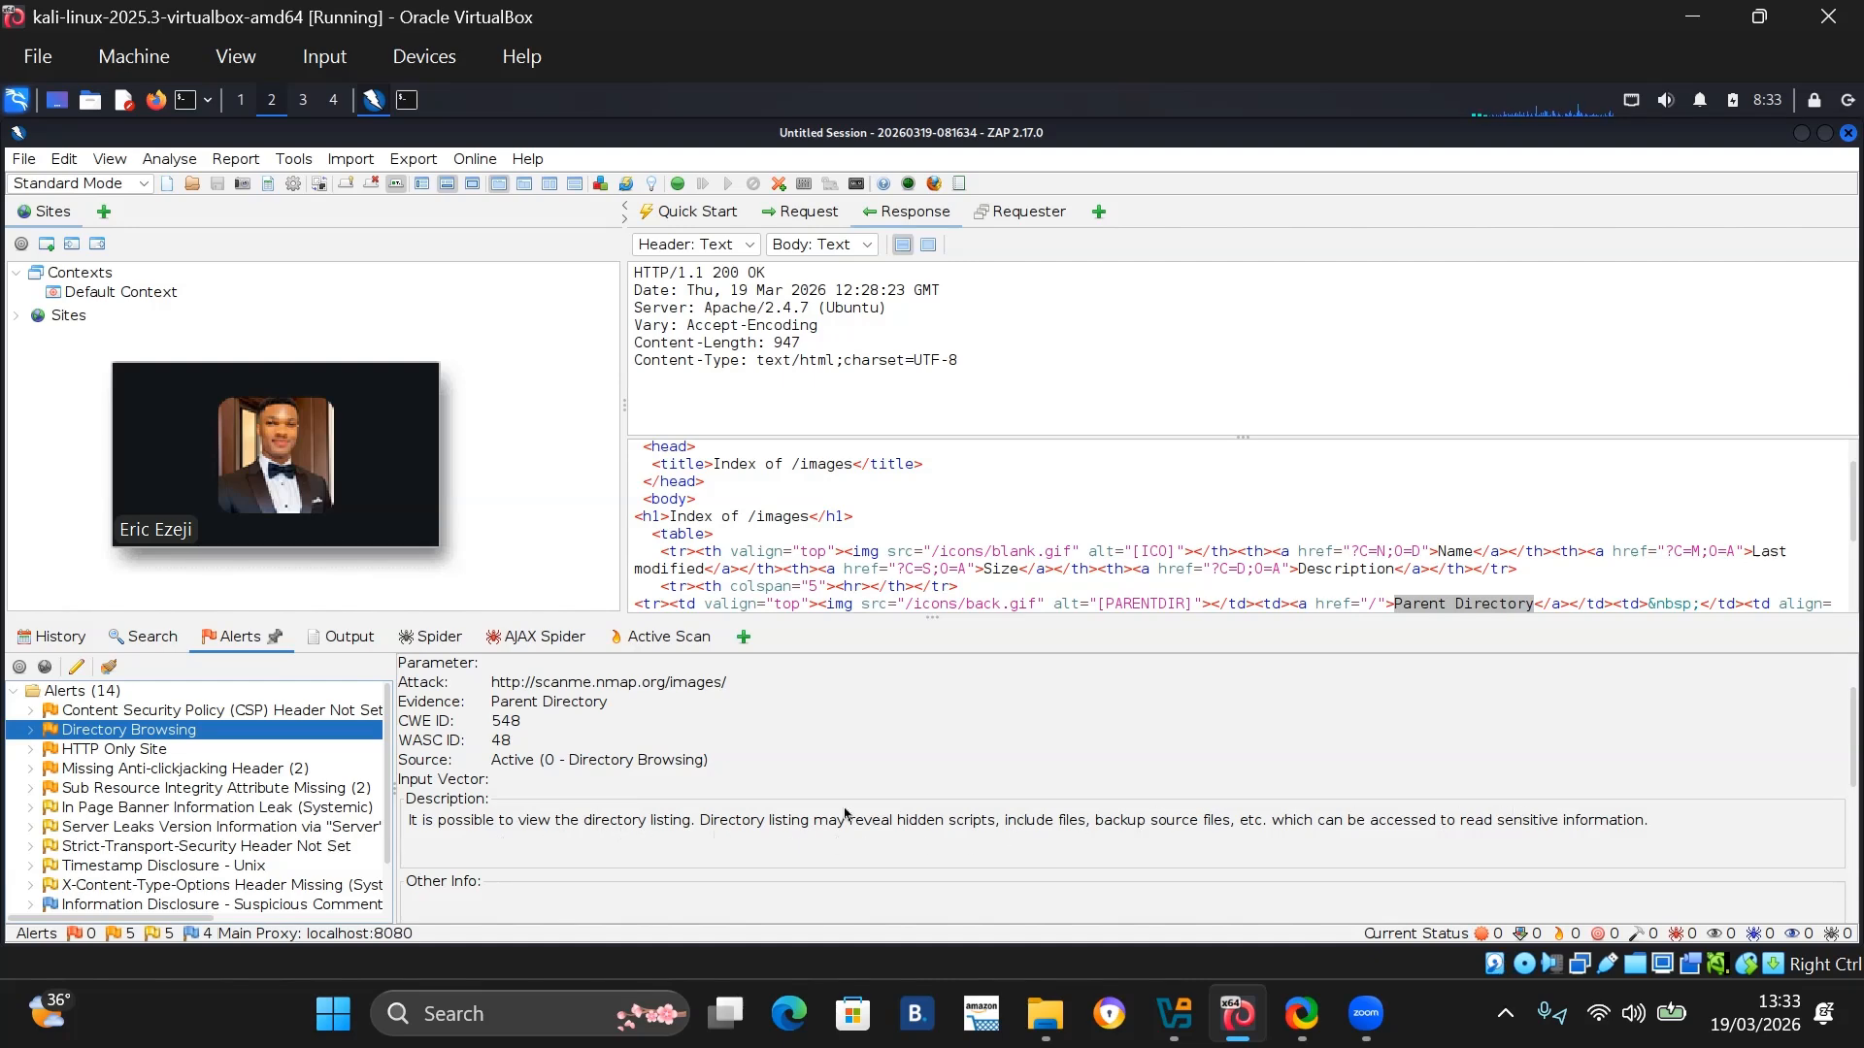
# Review the details of the Missing Anti-clickjacking Header, In Page Banner Information Leak, Server version leak, Strict-Transport-Security, Timestamp Disclosure and X-Content-Type-Options alerts.
pyautogui.click(117, 770)
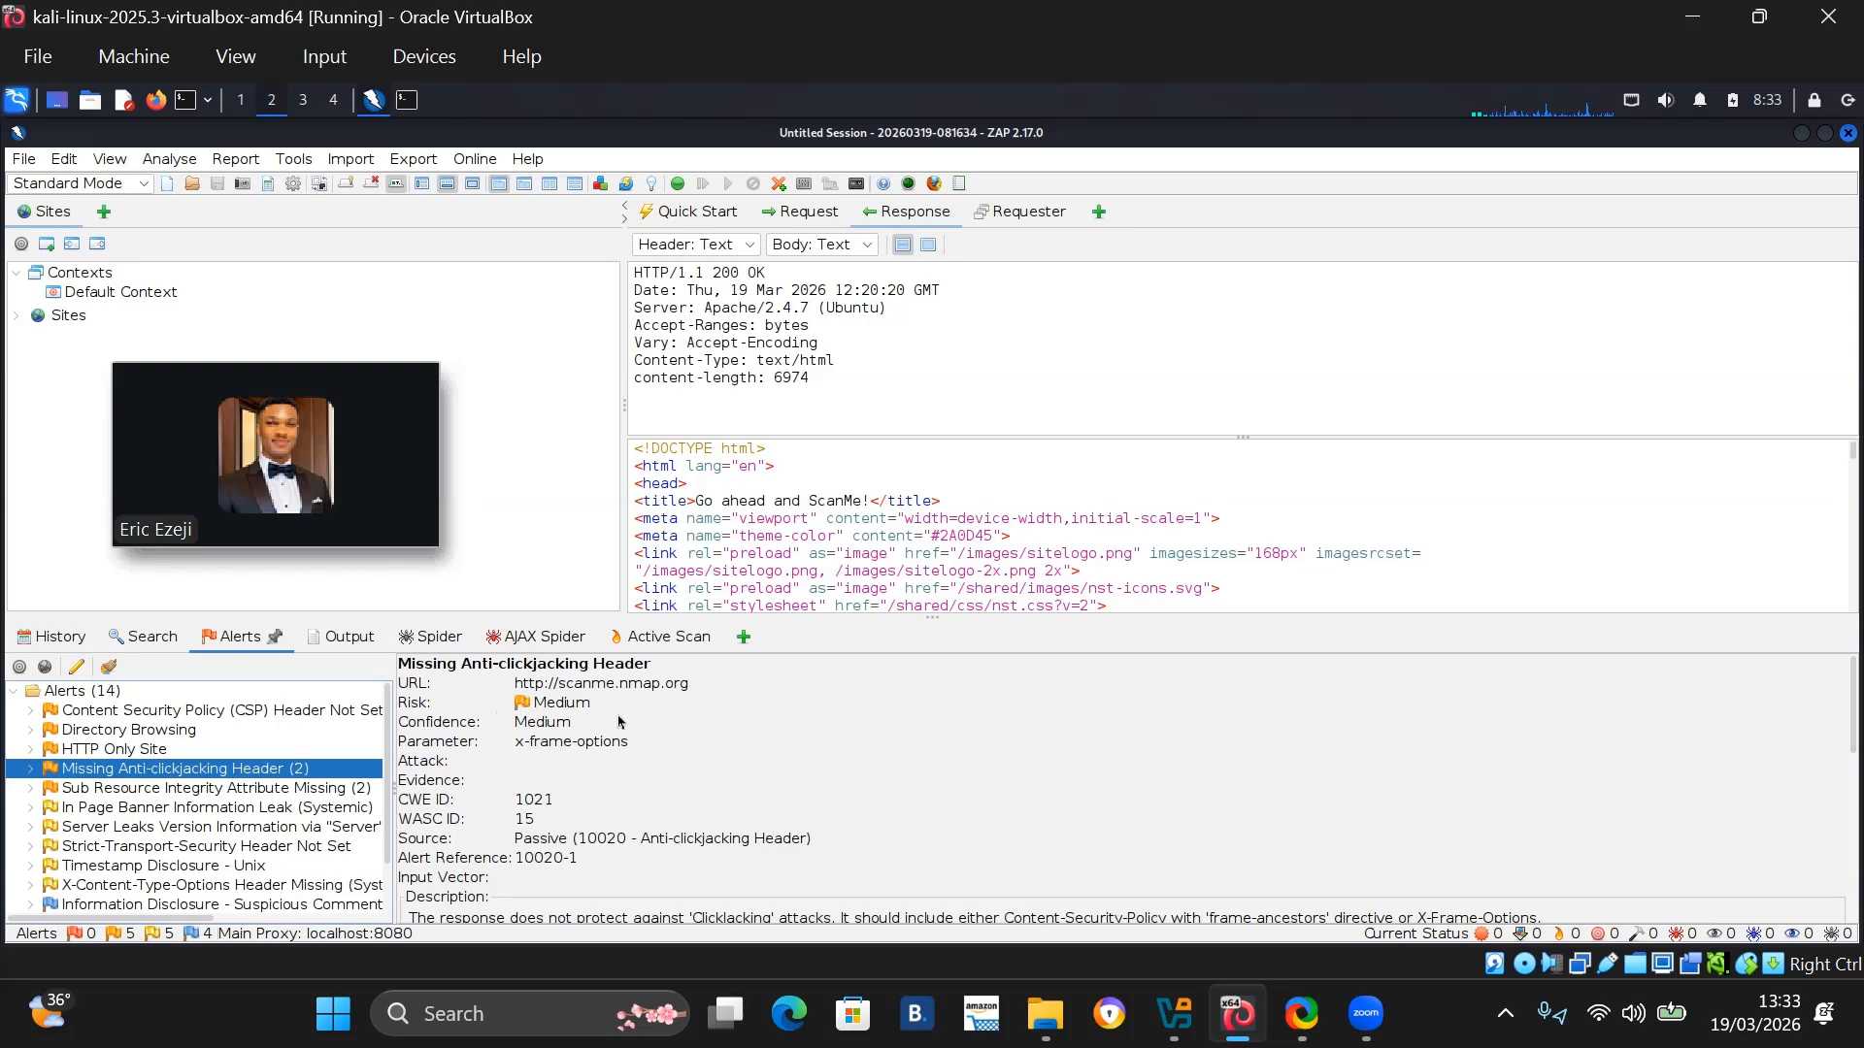
pyautogui.click(93, 810)
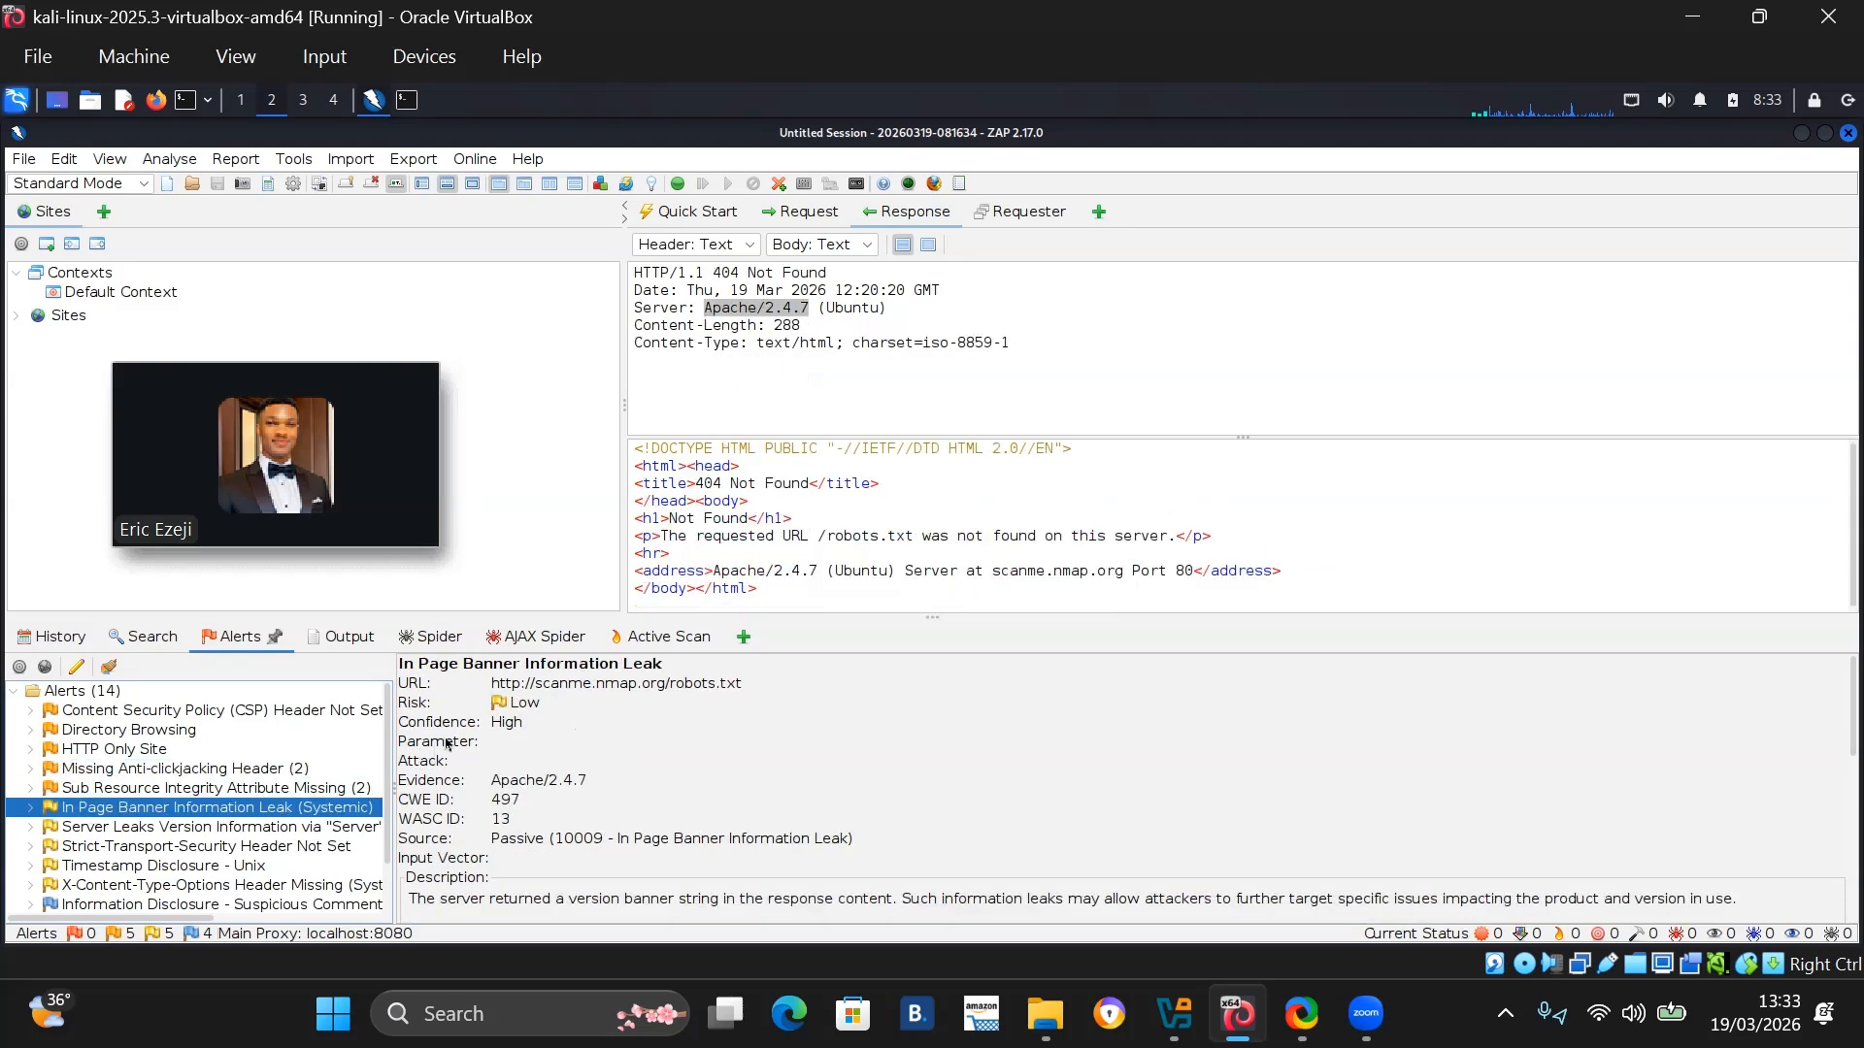
pyautogui.click(112, 833)
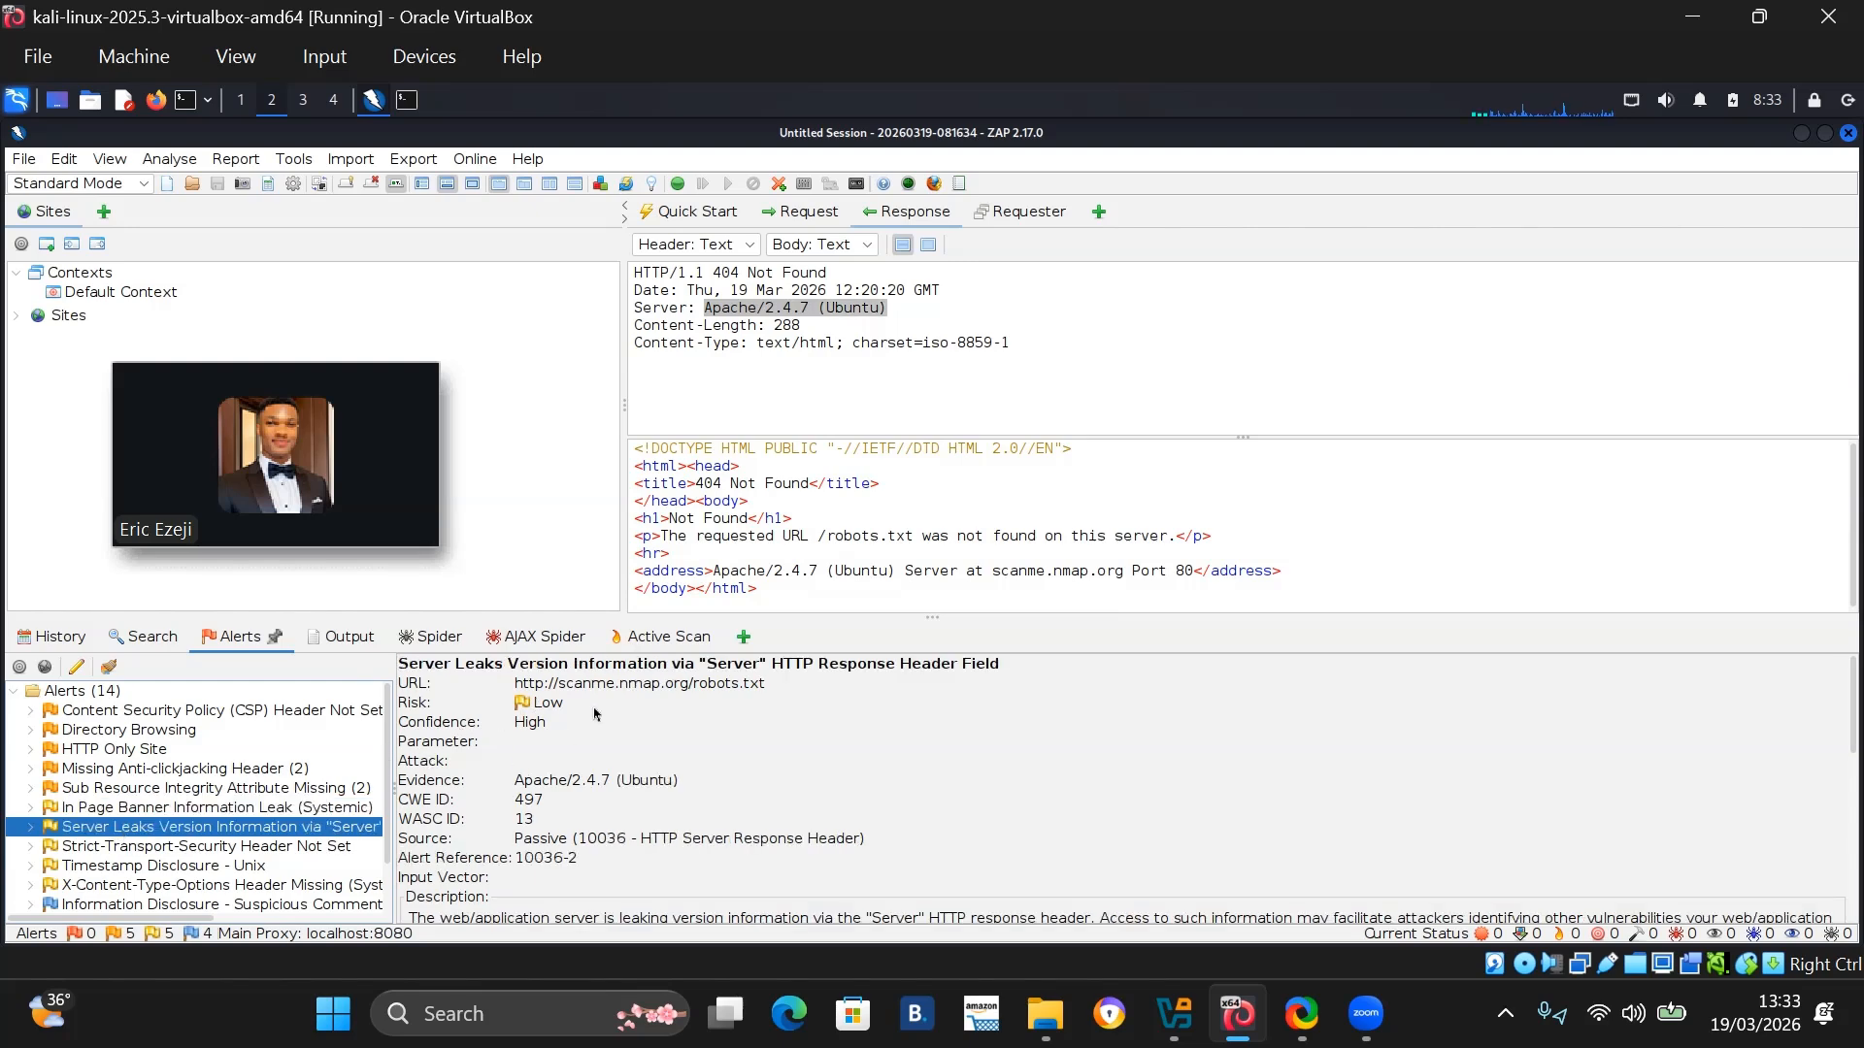
pyautogui.click(146, 848)
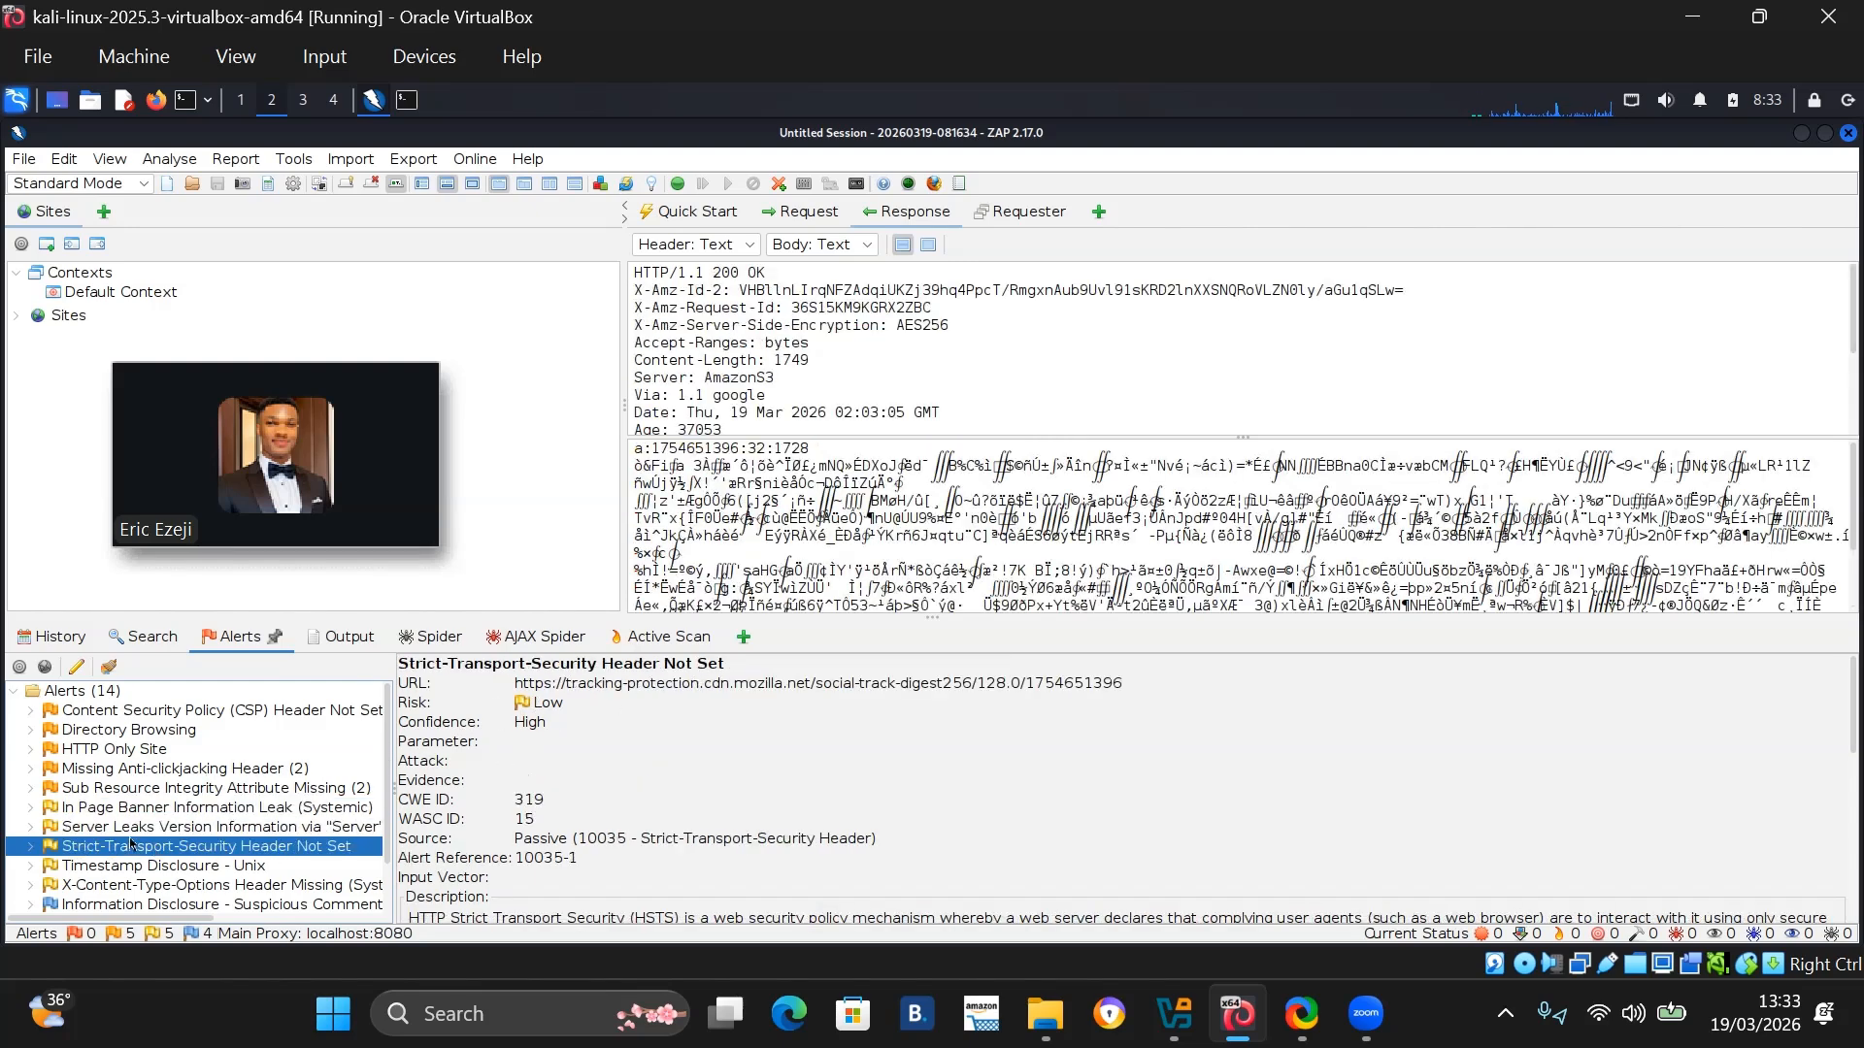
pyautogui.click(126, 867)
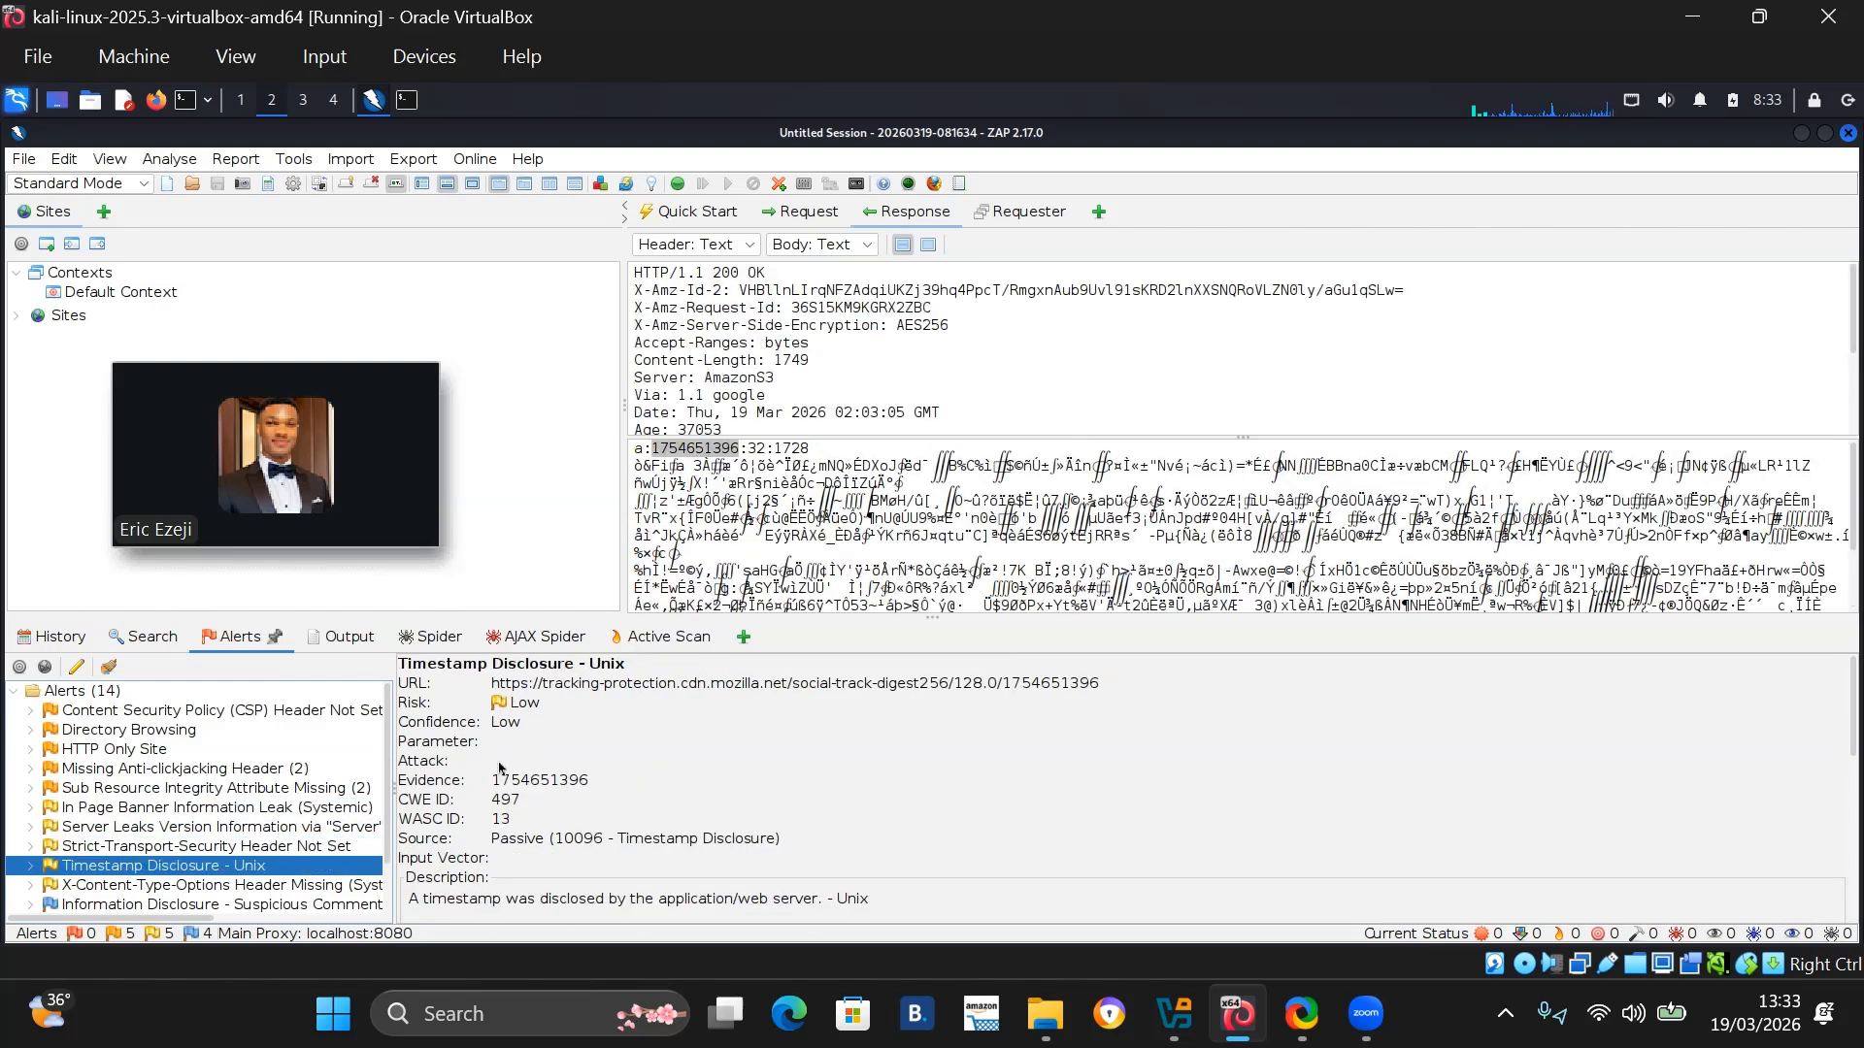
pyautogui.click(190, 890)
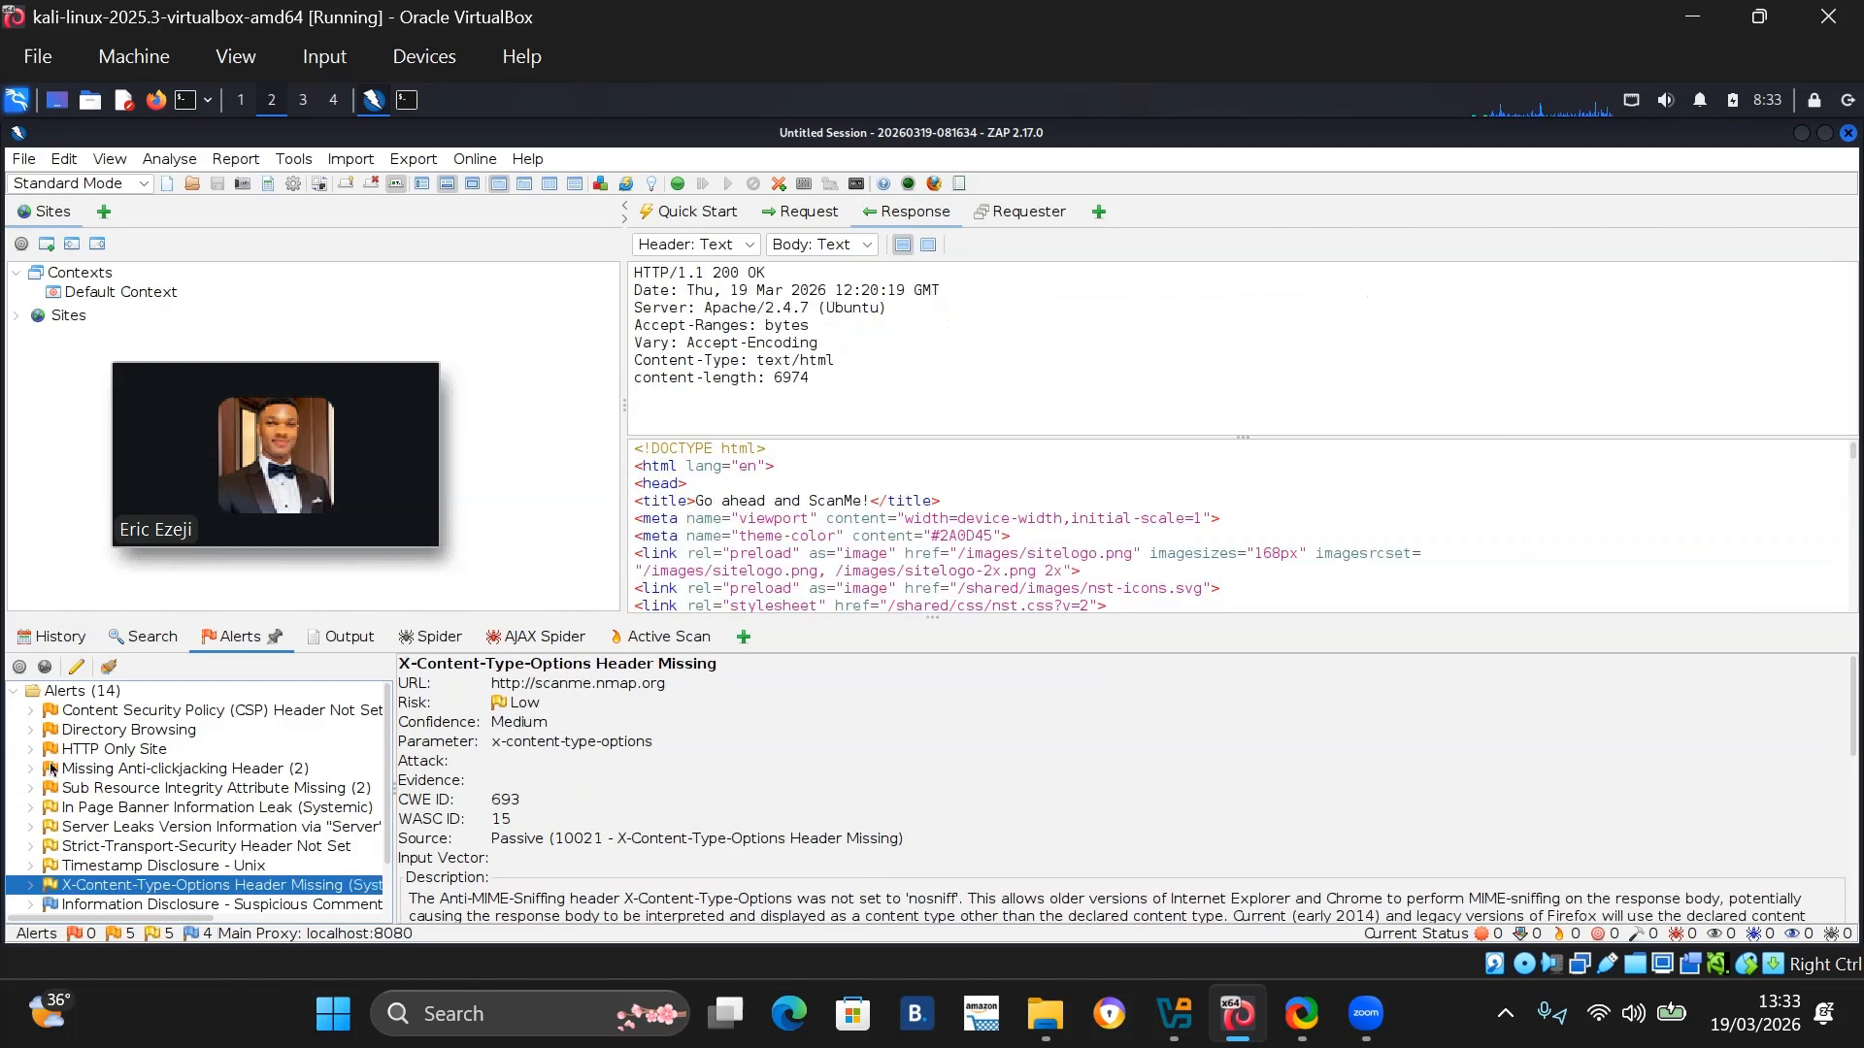
# View the HTTP Only Site alert, then read the In Page Banner Information Leak alert's description and solution.
pyautogui.click(78, 744)
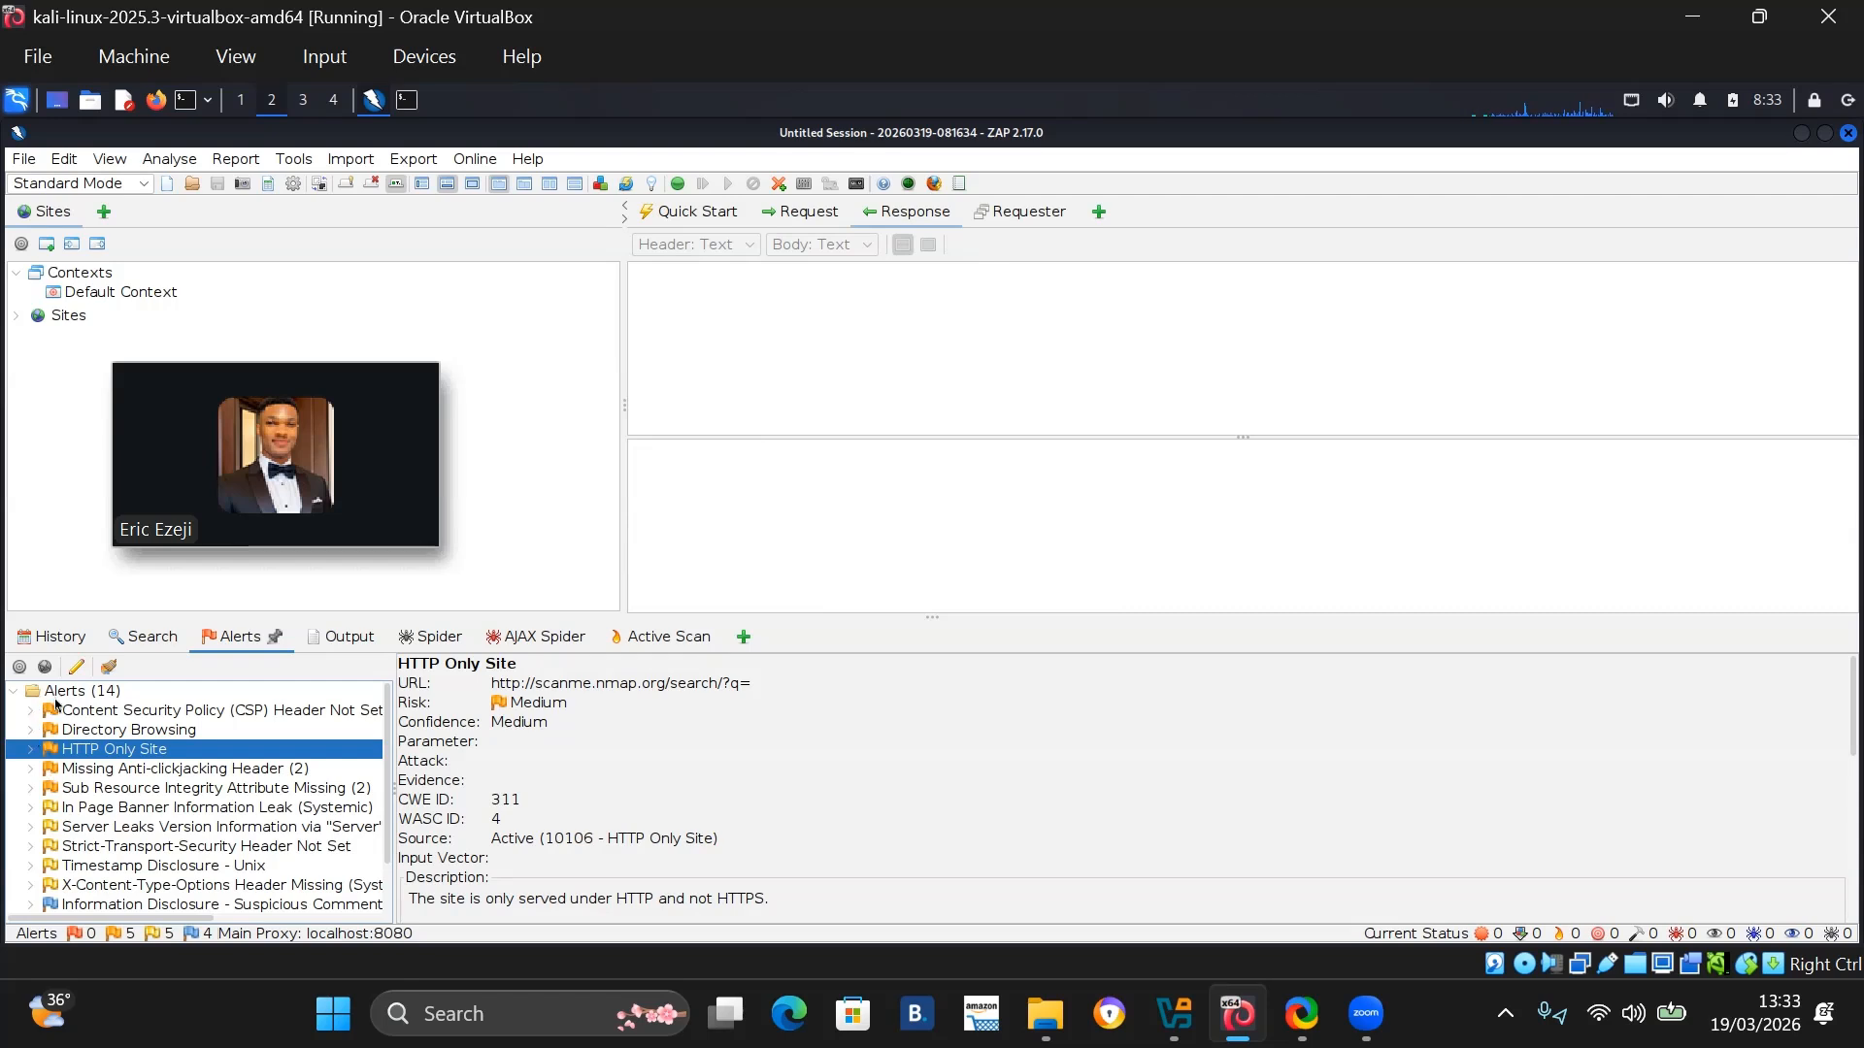
pyautogui.click(53, 811)
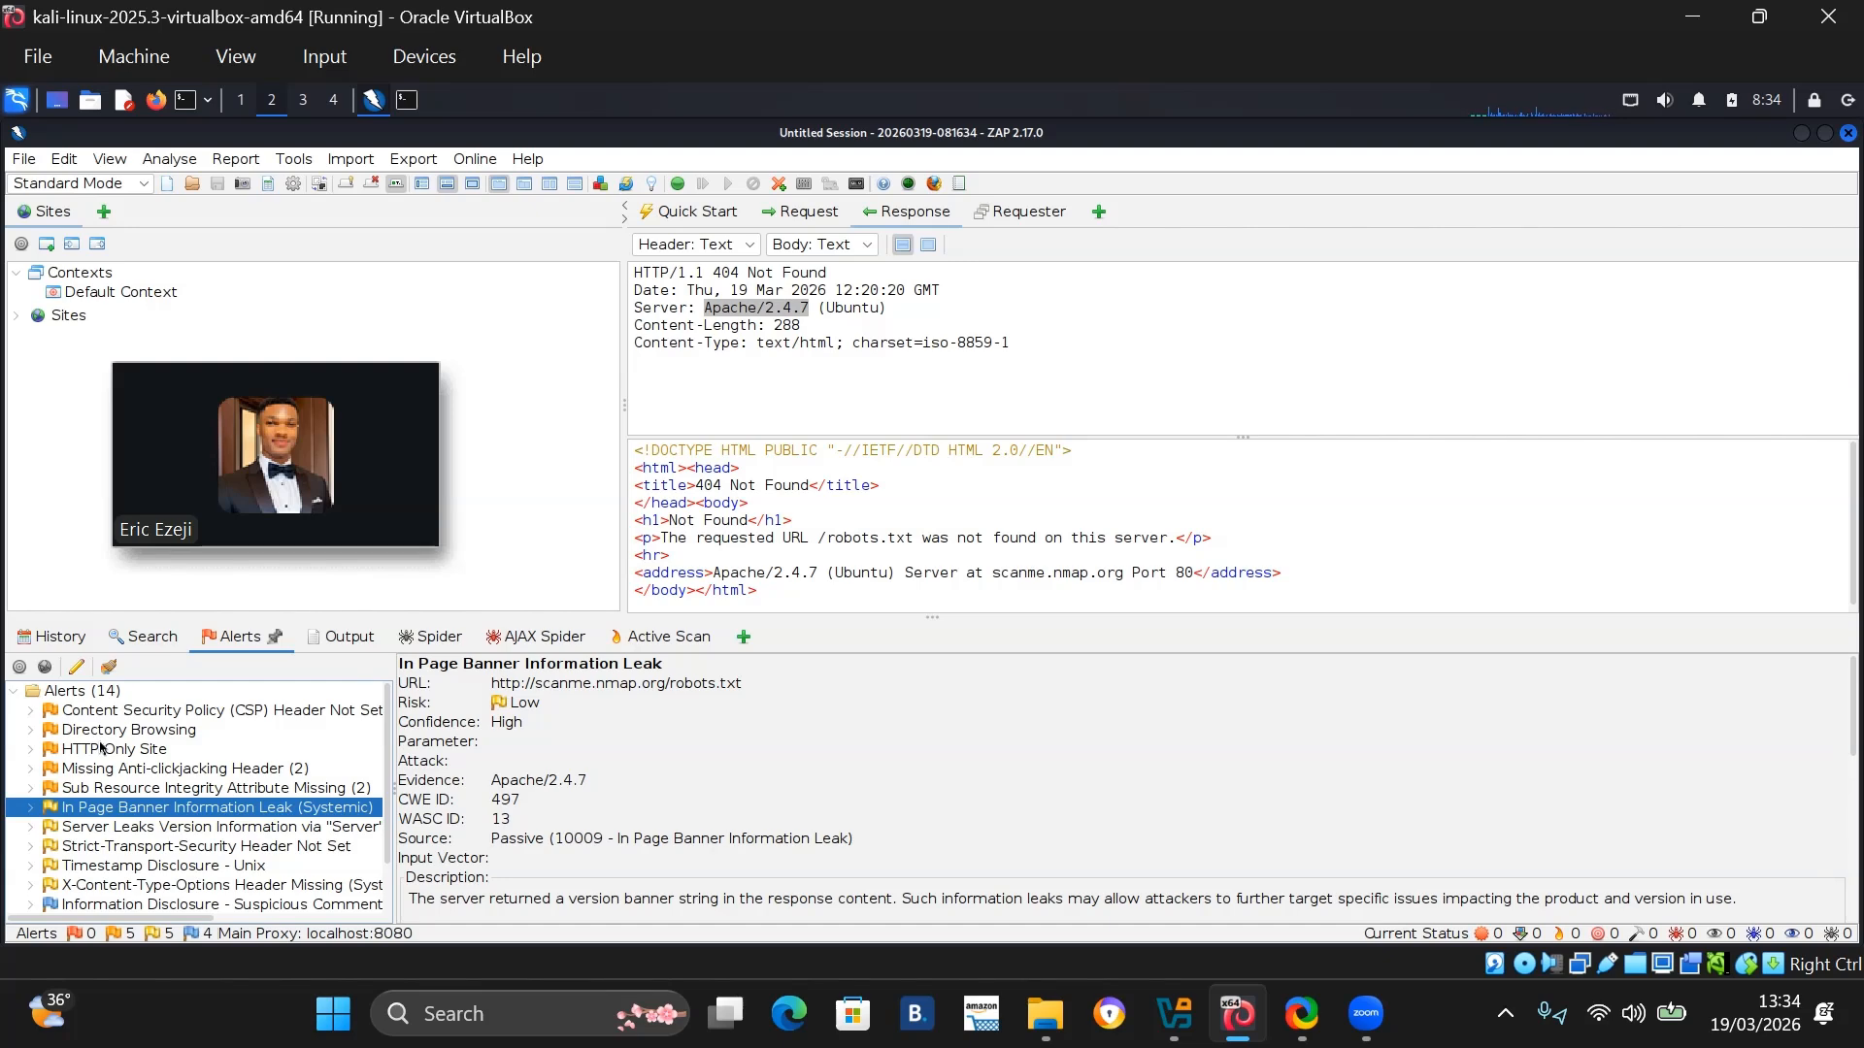
pyautogui.scroll(-3, 602, 774)
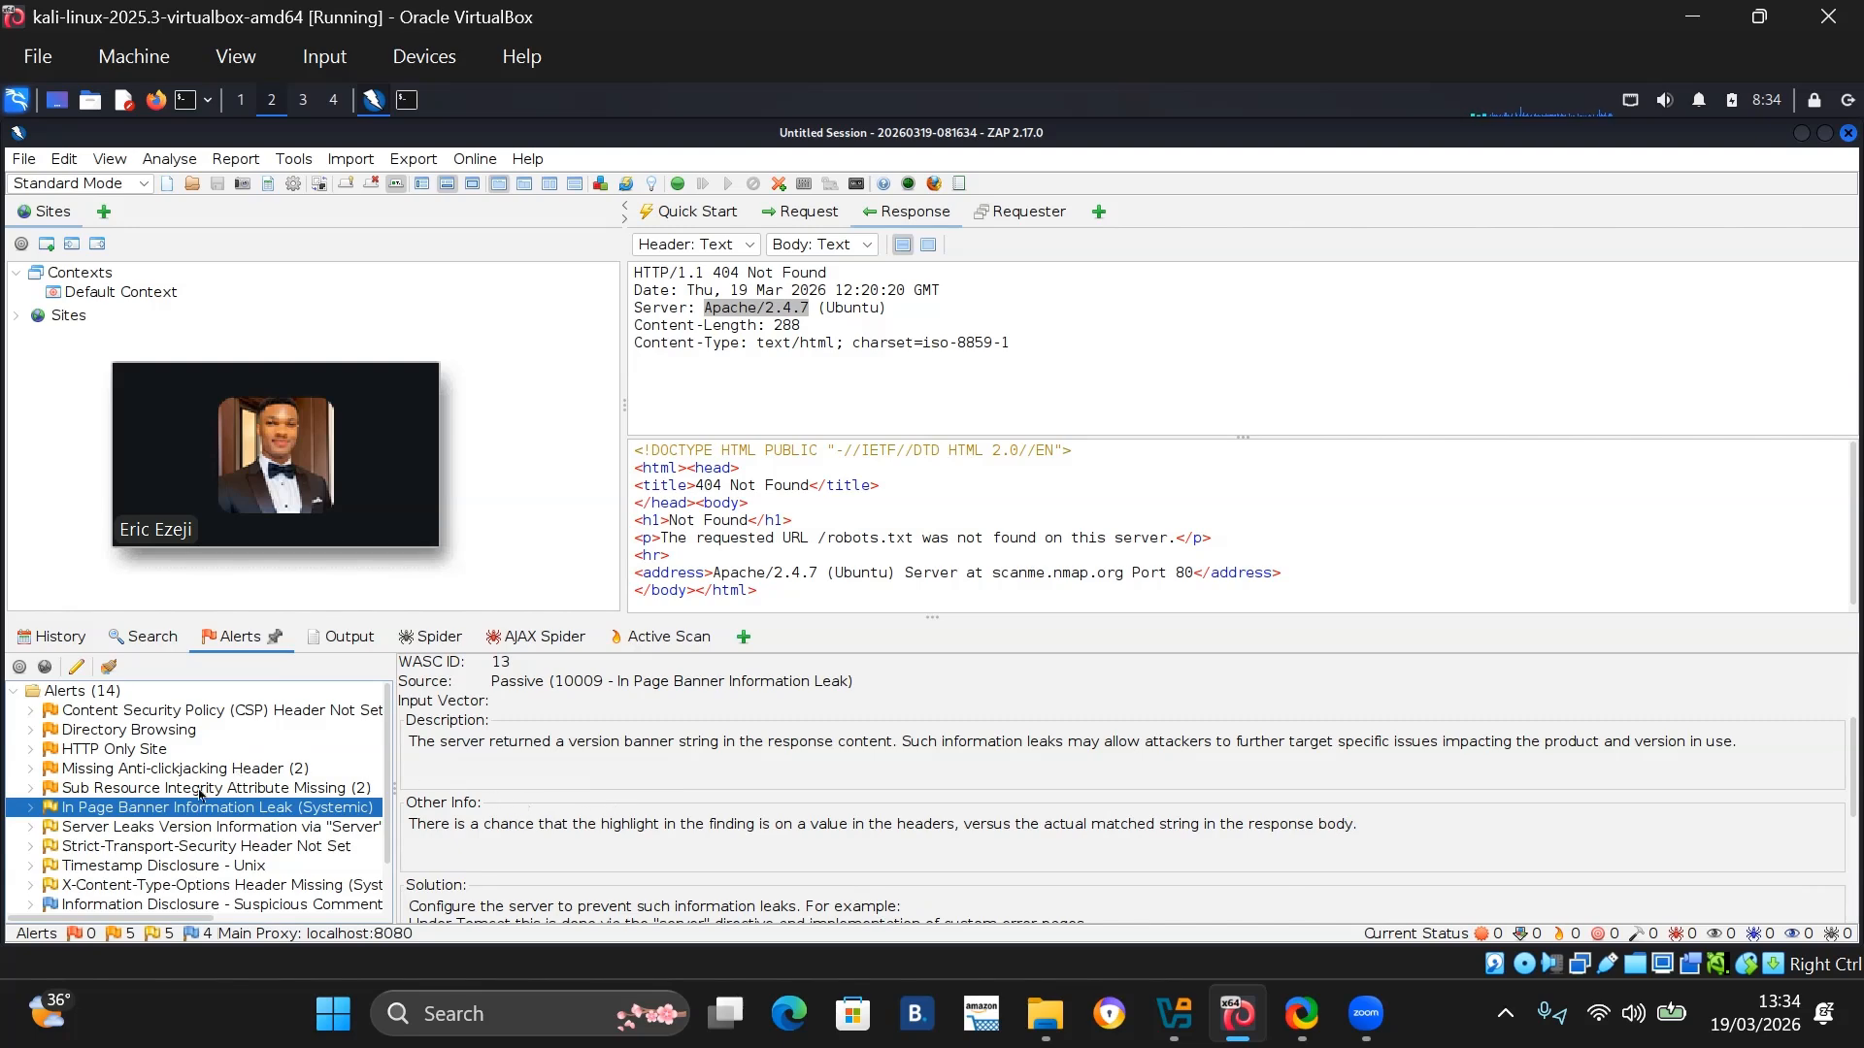
# Reopen the Directory Browsing alert and review its URL, risk, confidence, evidence and description.
pyautogui.click(141, 734)
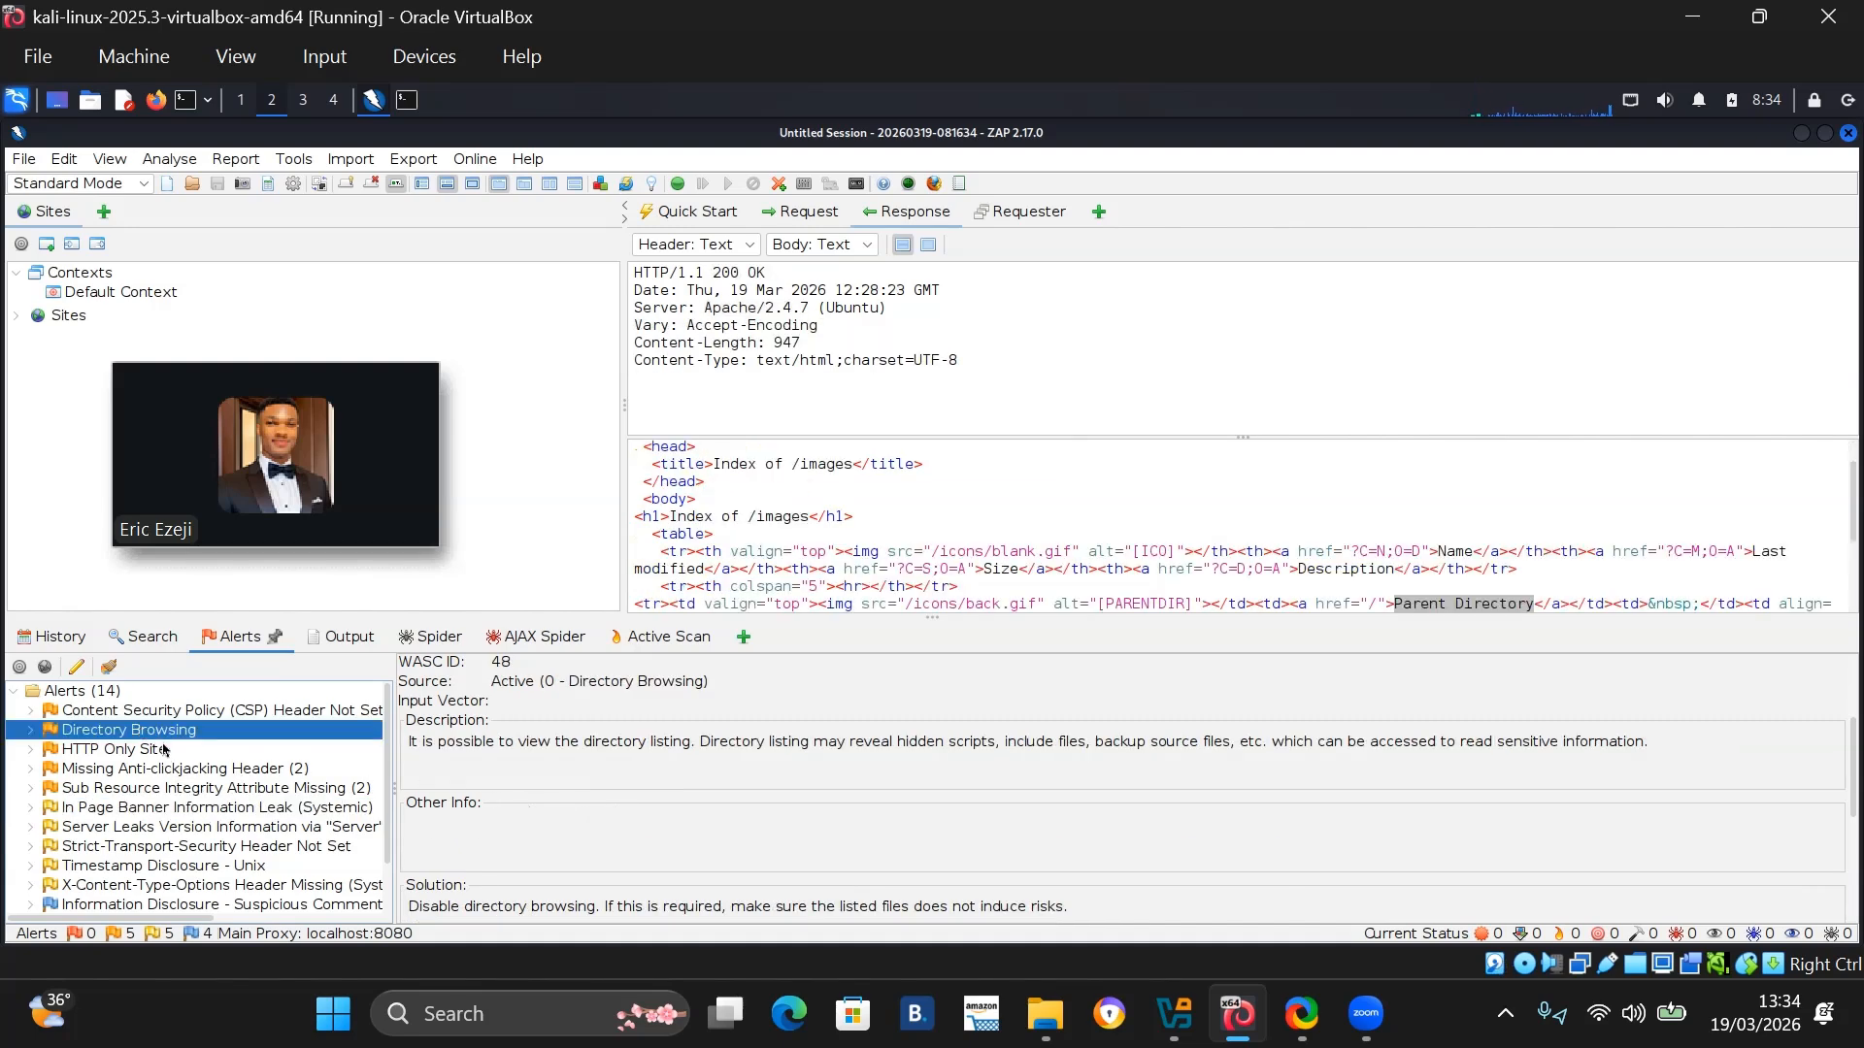
pyautogui.scroll(3, 693, 707)
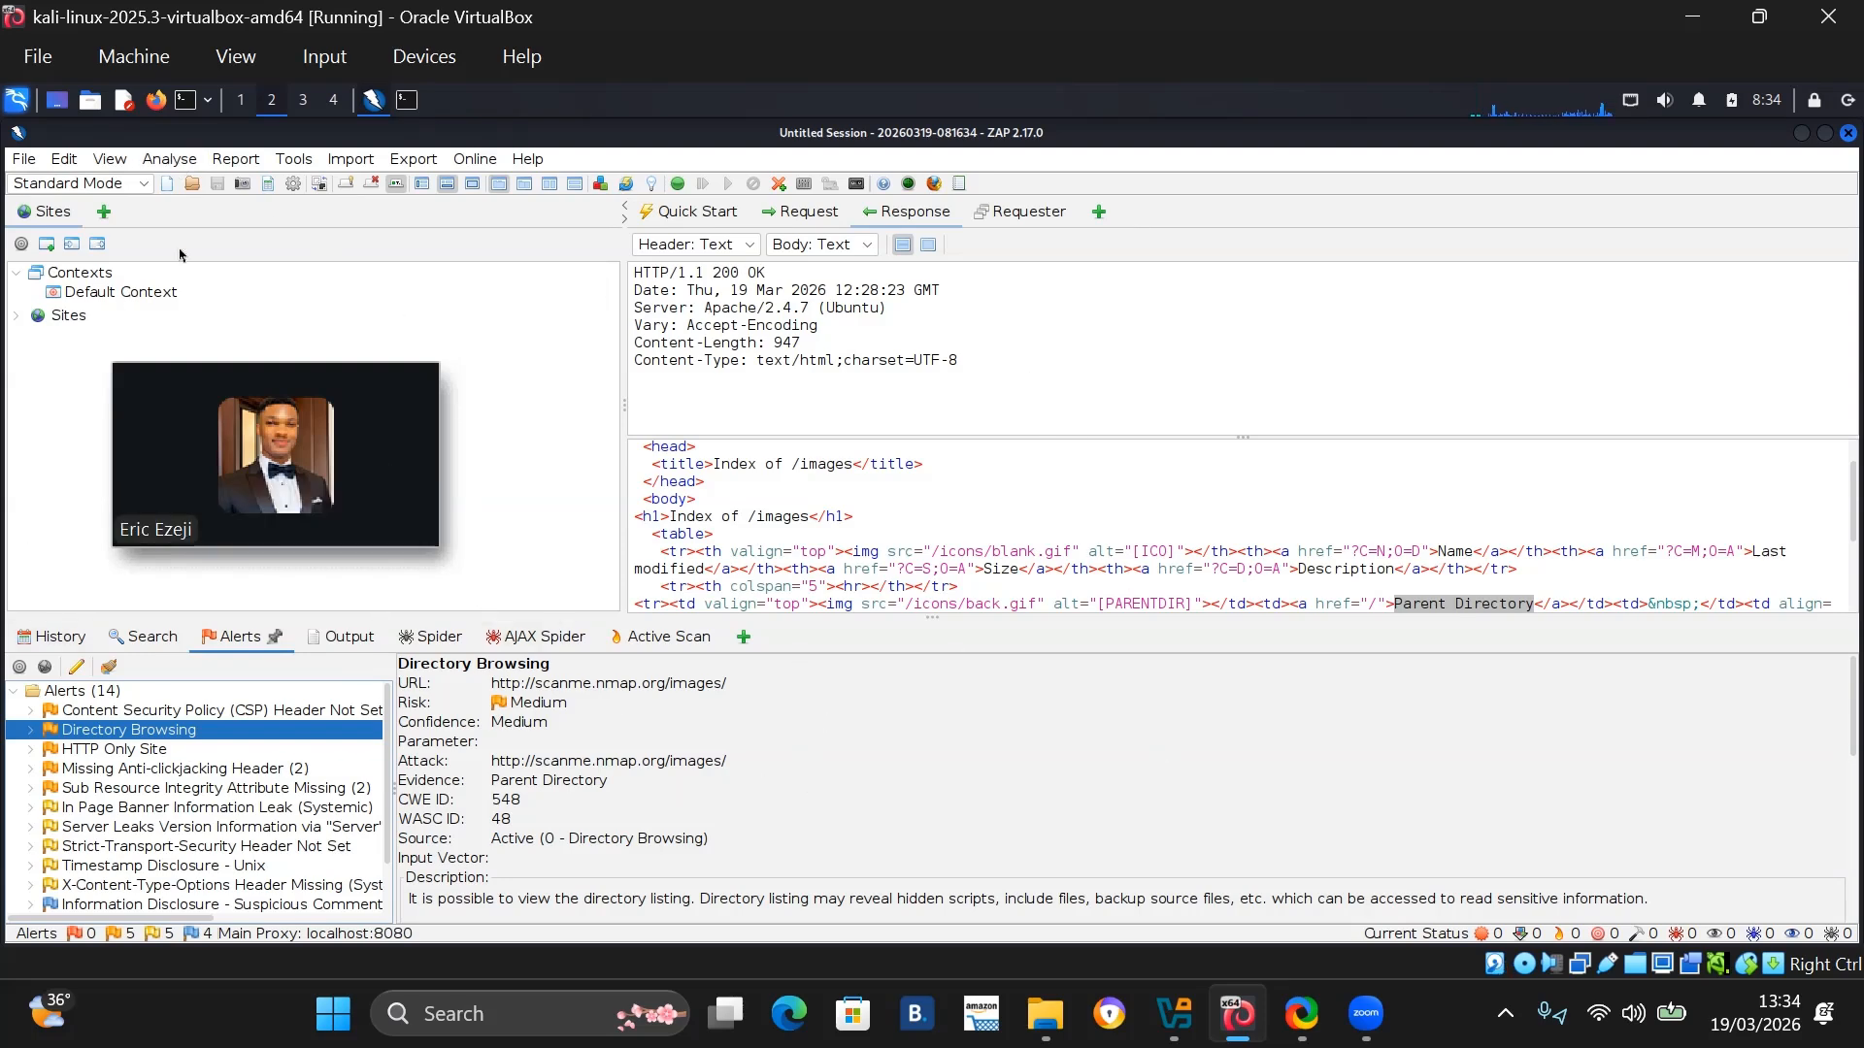
# Start a new scan report from the session and set its report directory to the home folder's Desktop.
pyautogui.click(243, 161)
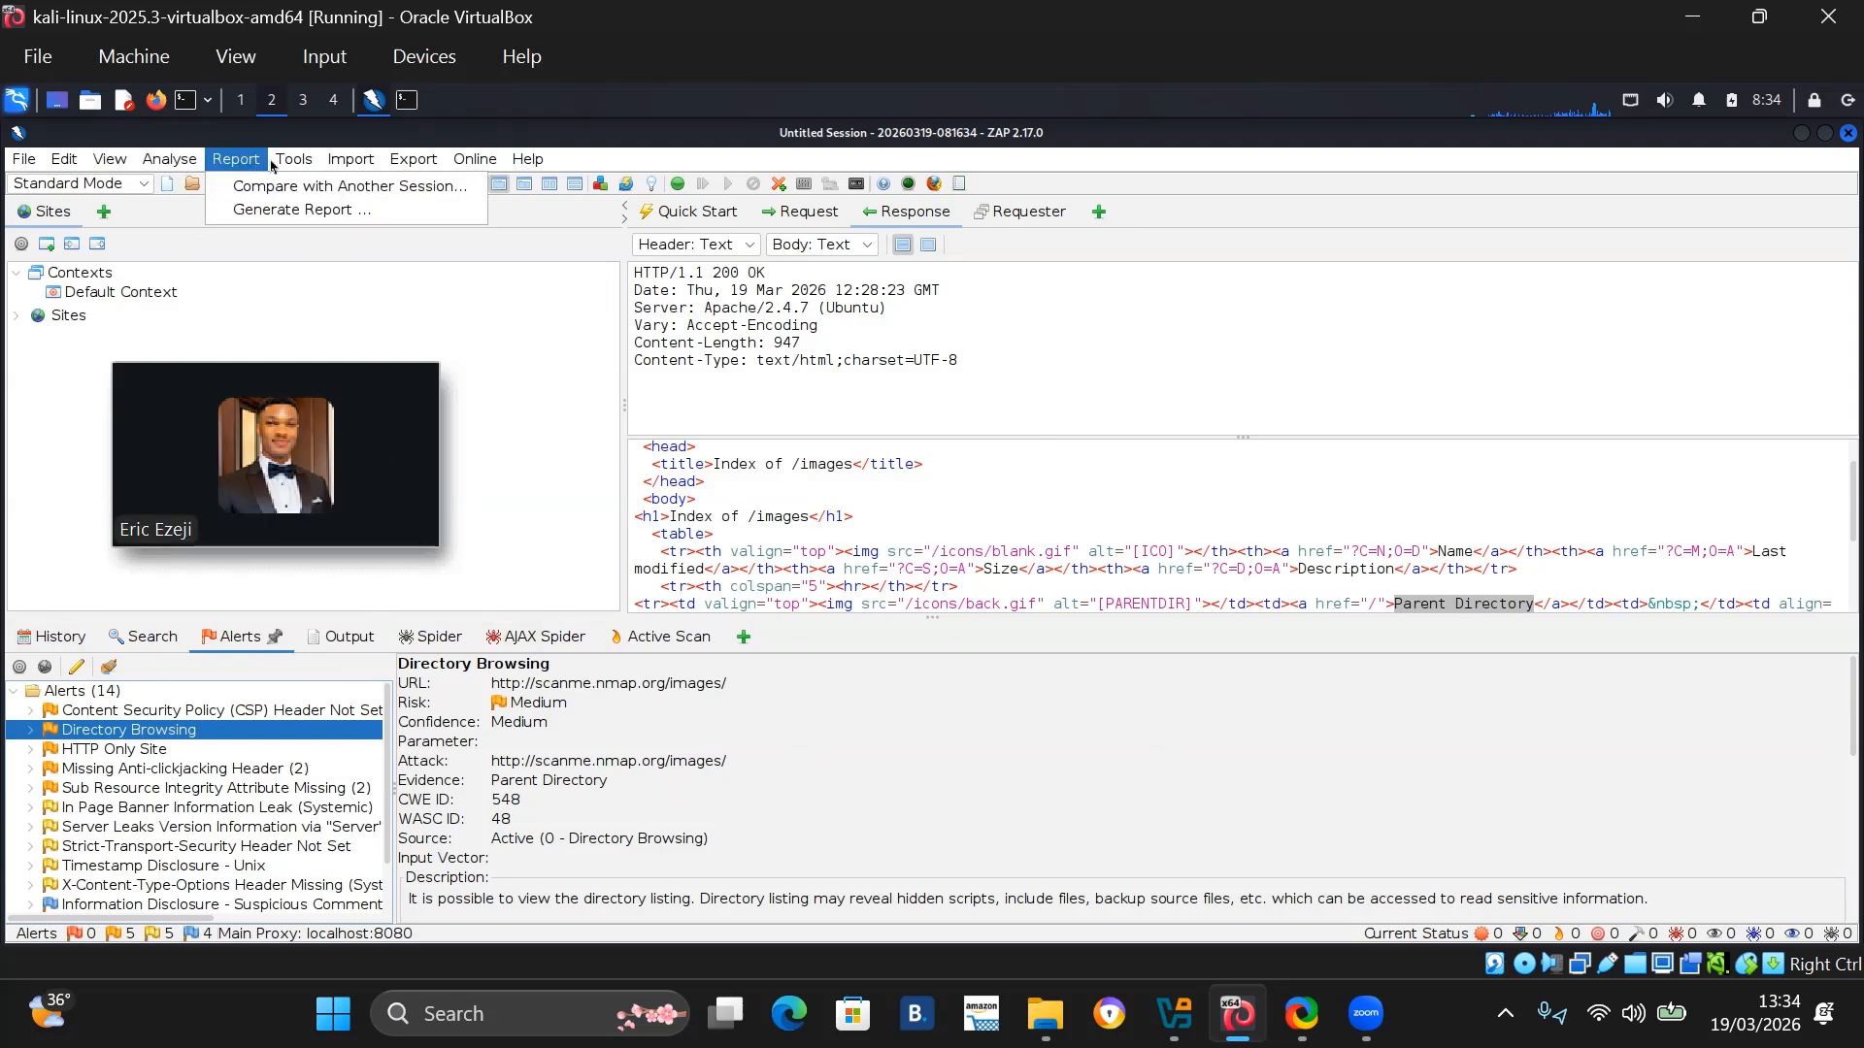
pyautogui.click(277, 210)
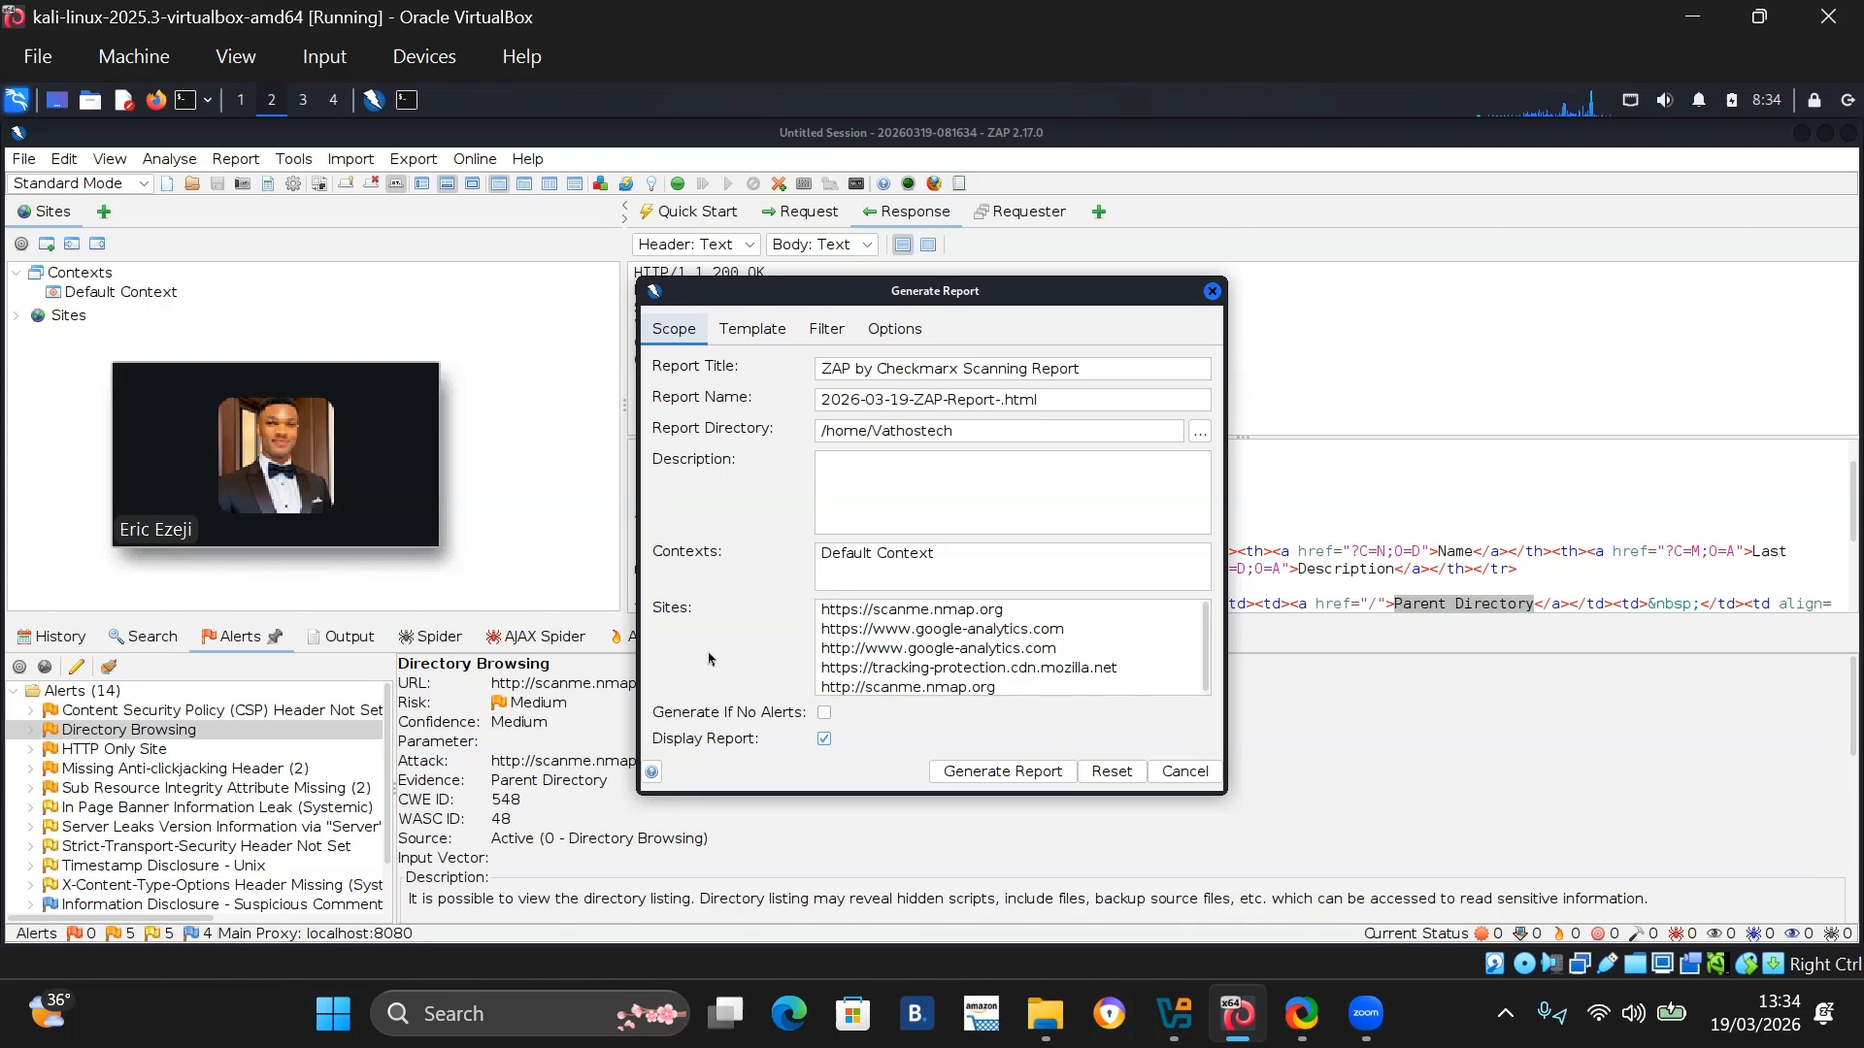
pyautogui.click(1059, 394)
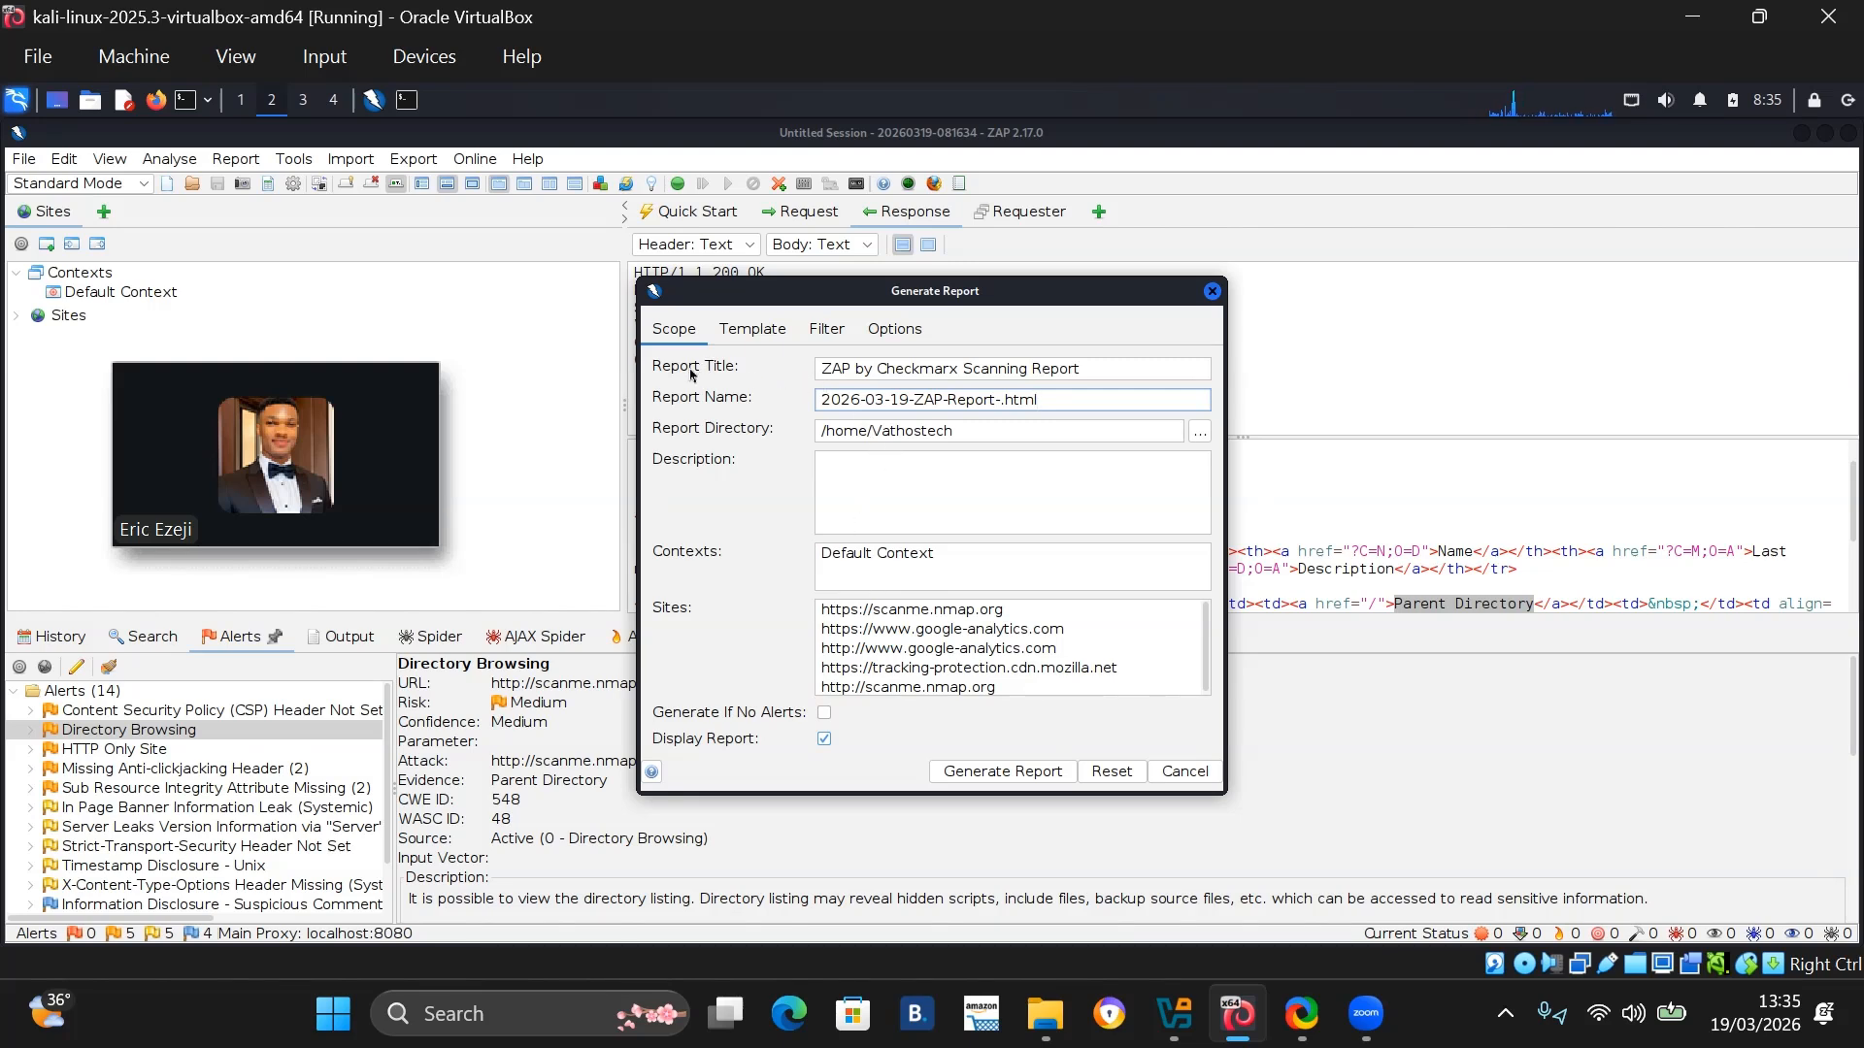
pyautogui.click(1095, 362)
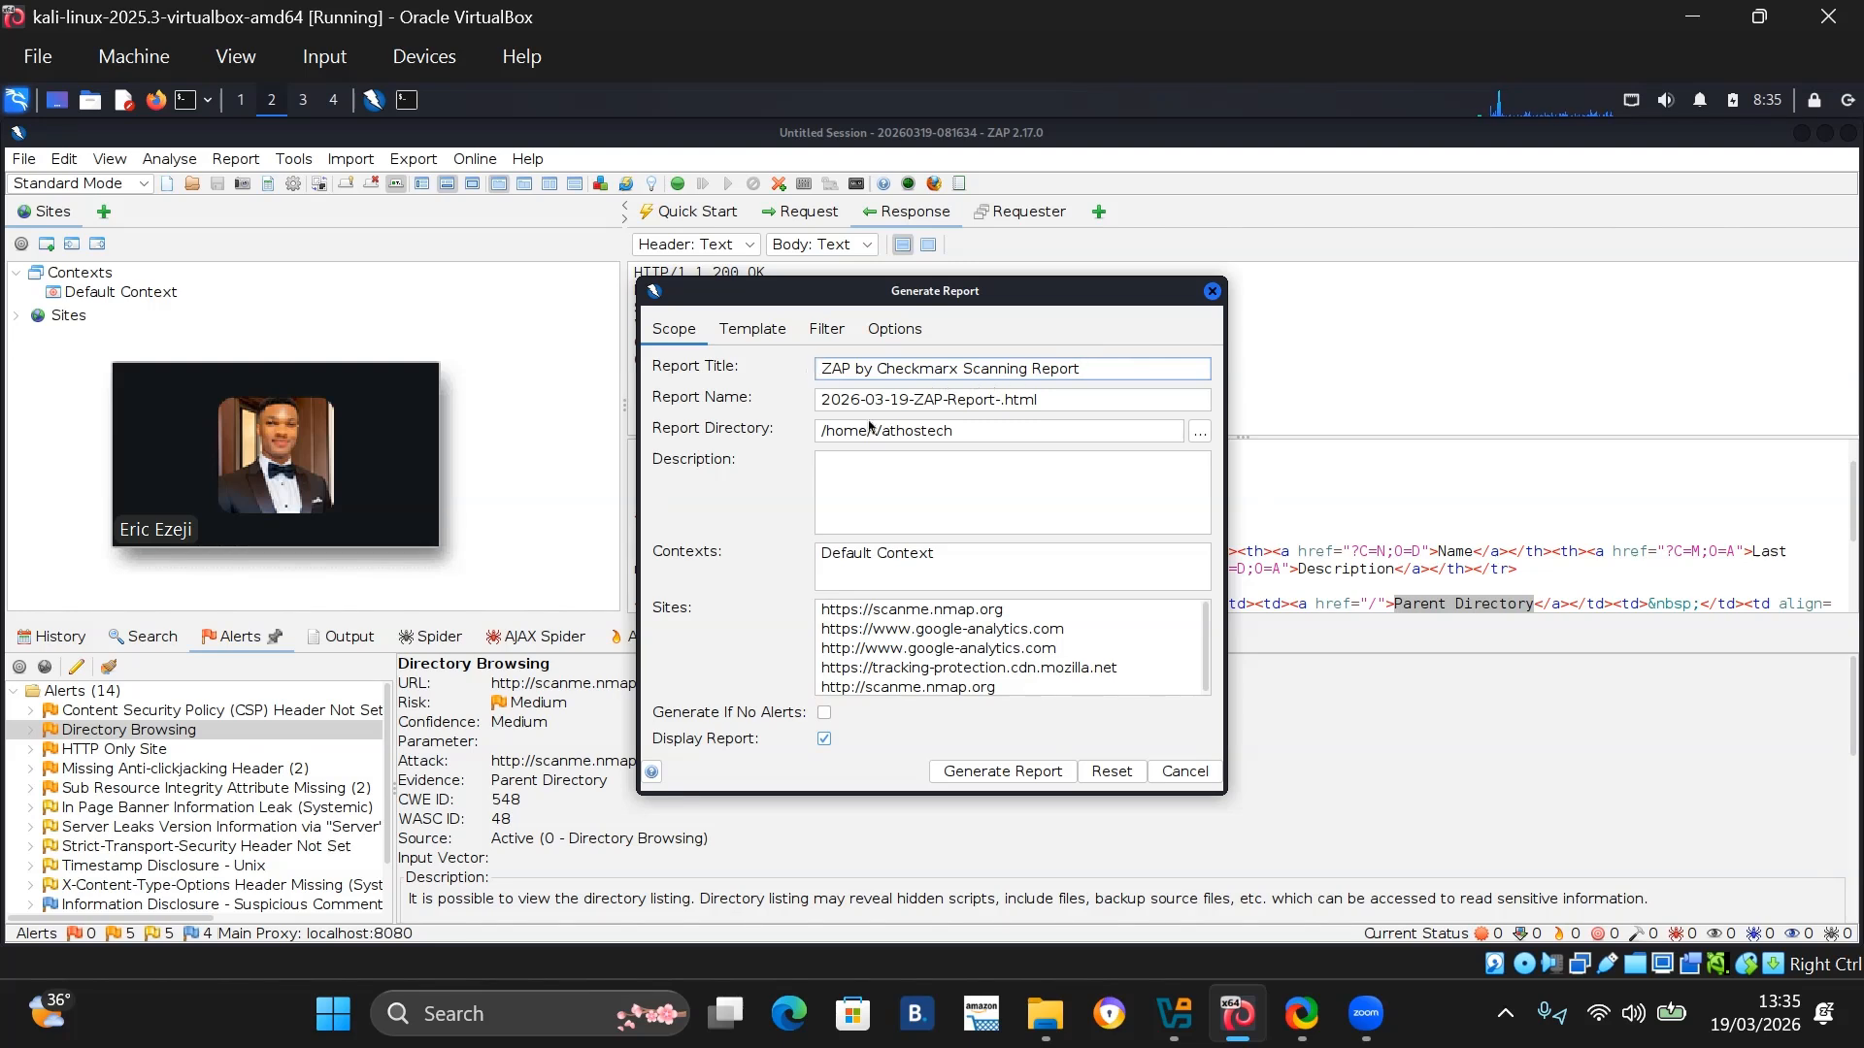
pyautogui.click(1056, 398)
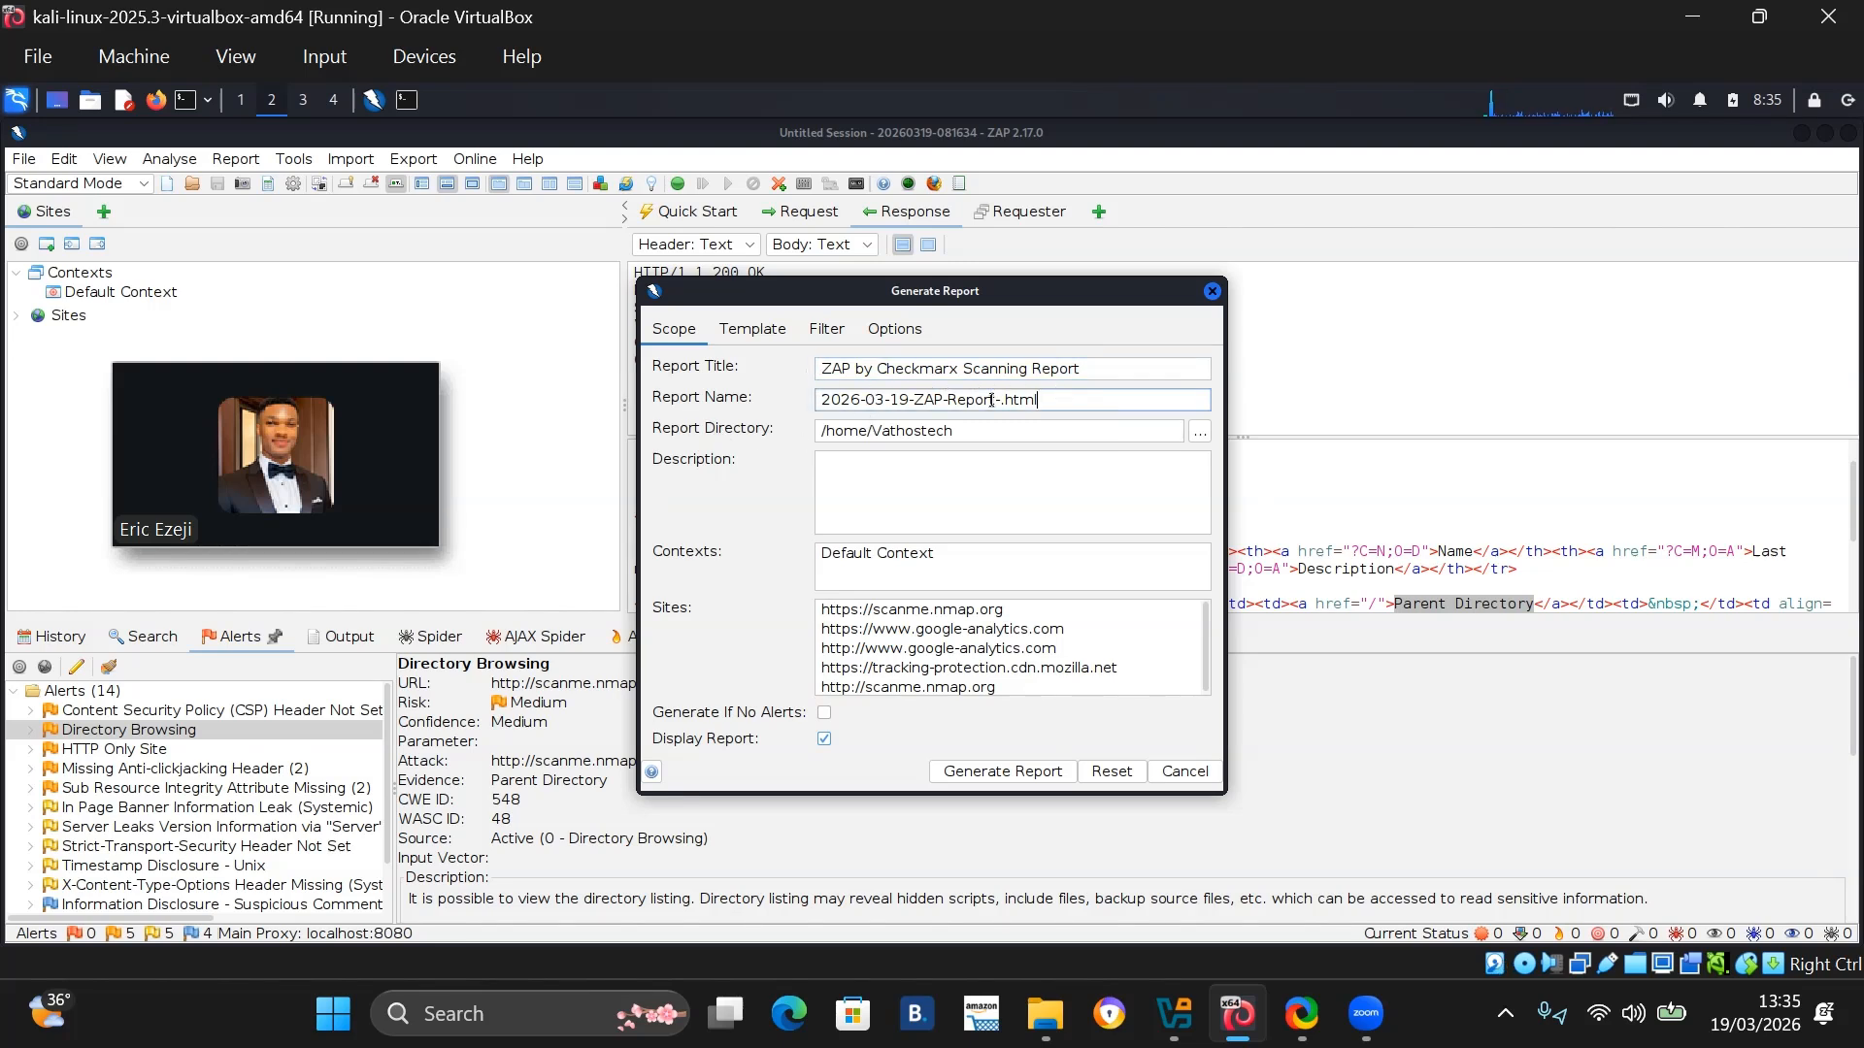
pyautogui.moveTo(914, 399); pyautogui.dragTo(822, 399)
pyautogui.click(1198, 432)
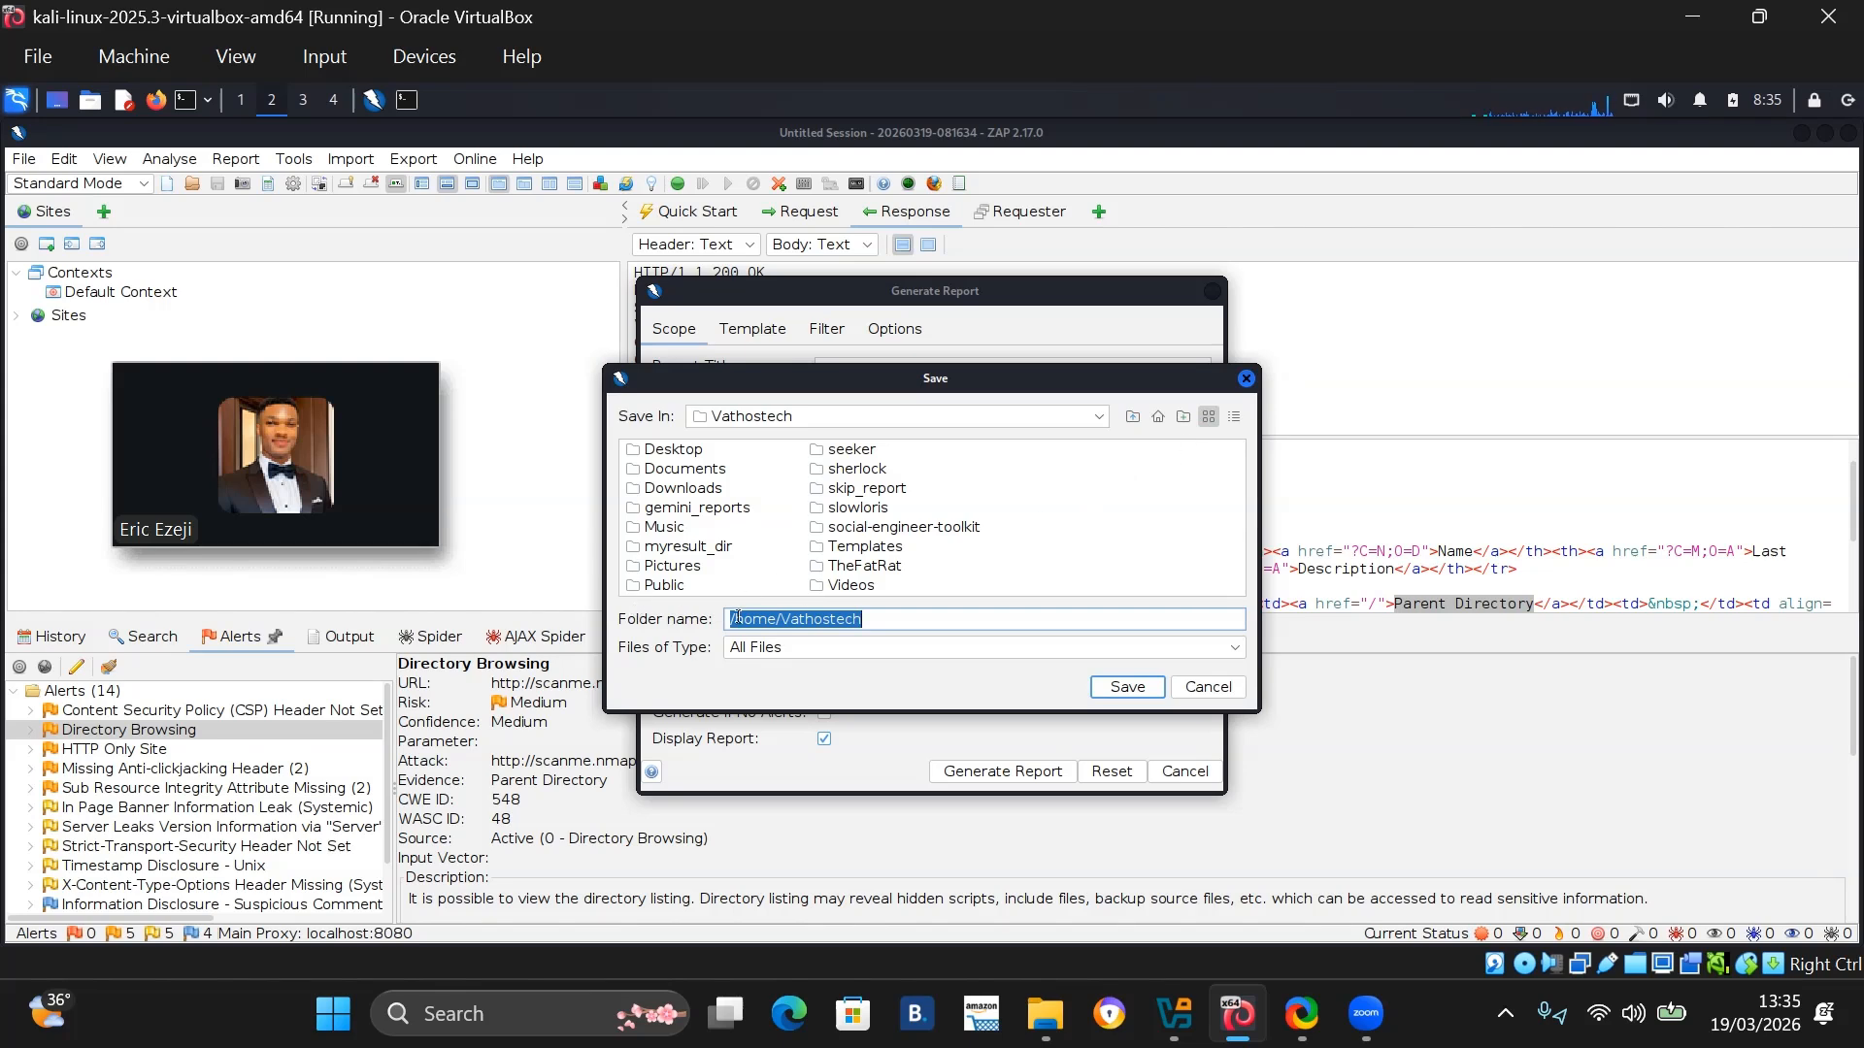
pyautogui.click(680, 448)
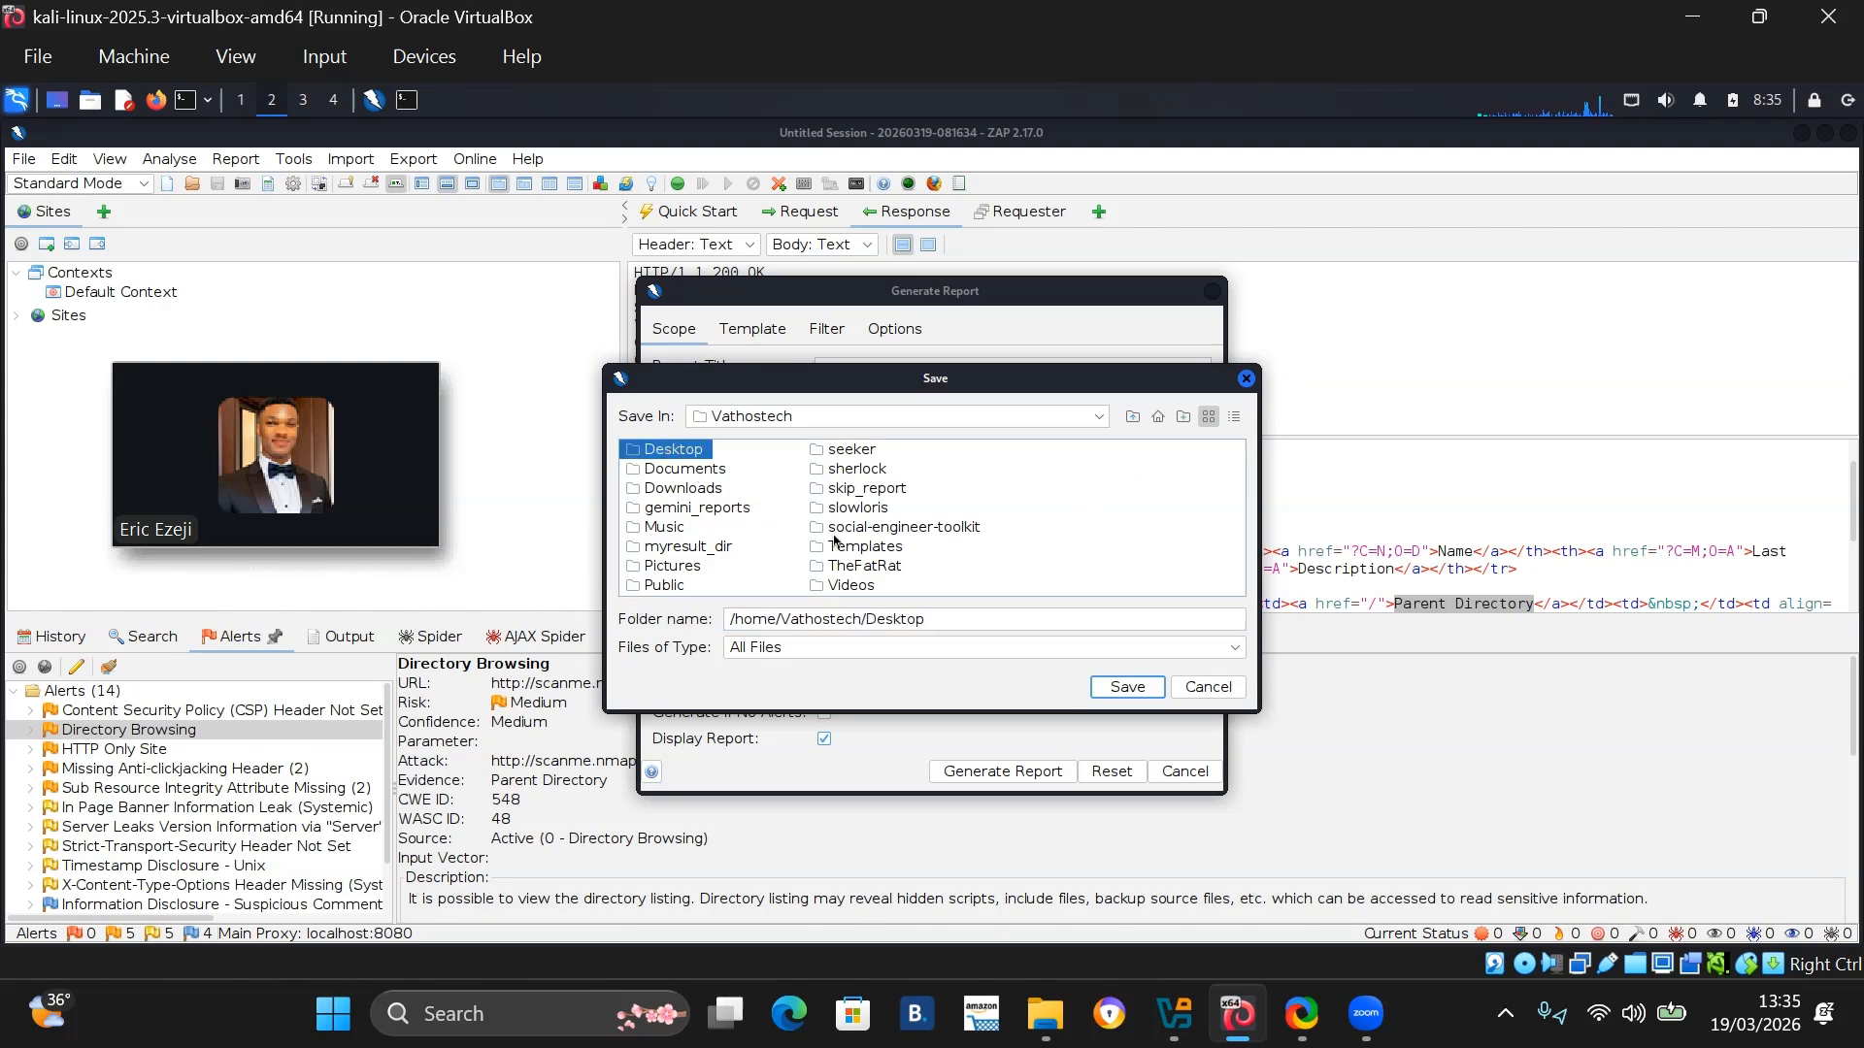
pyautogui.click(1126, 686)
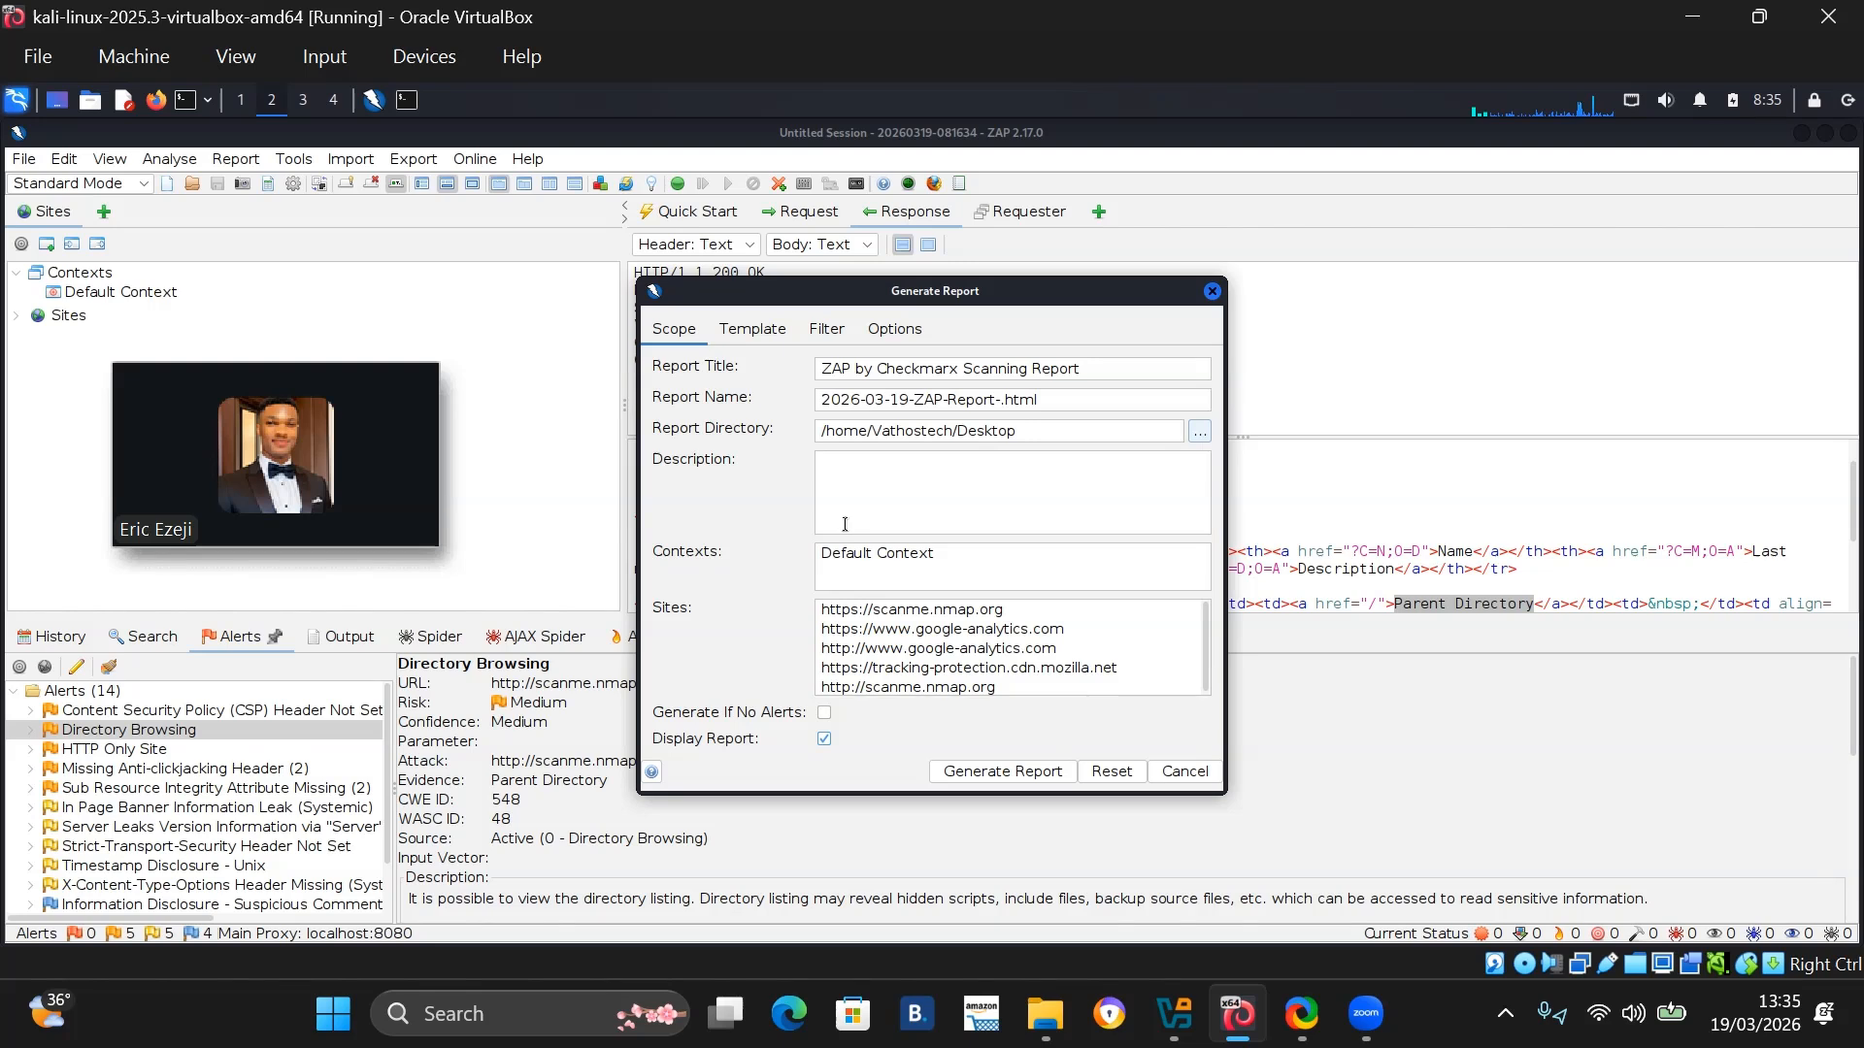
# Enable Generate If No Alerts, leave the description empty, and generate the HTML report.
pyautogui.click(836, 460)
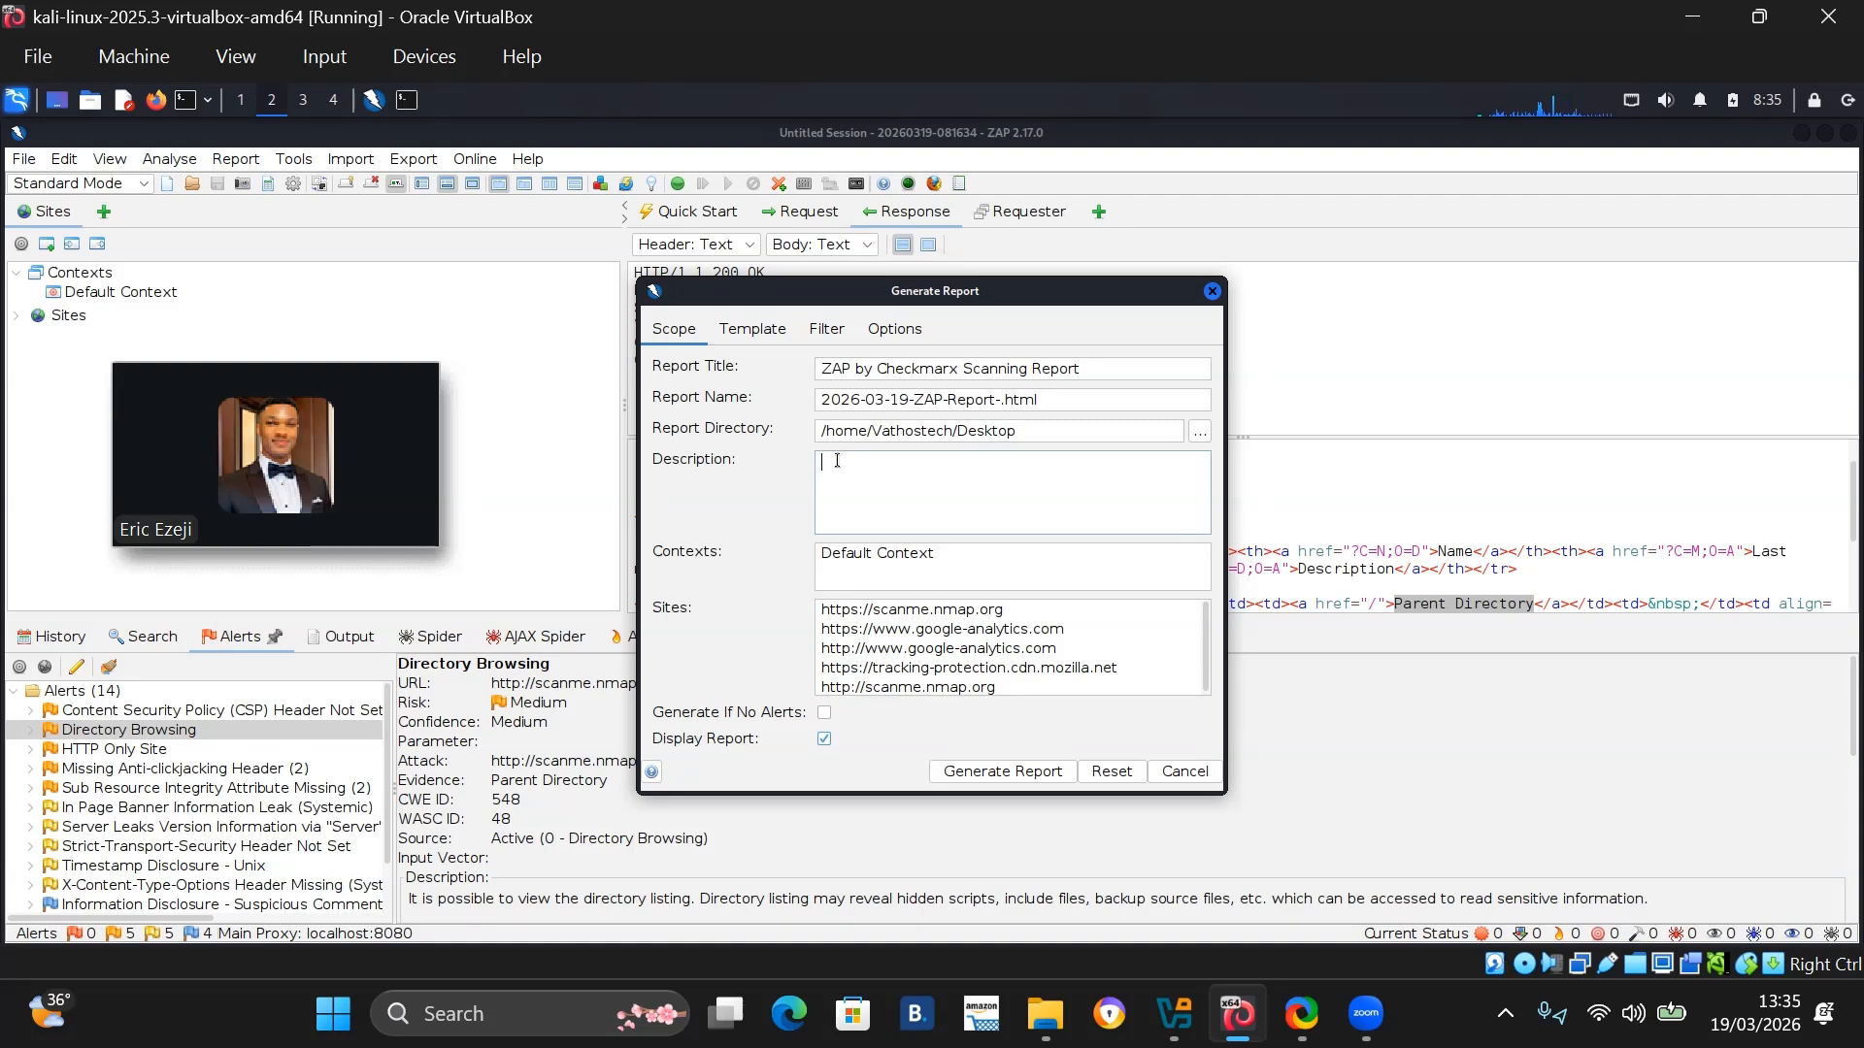
pyautogui.scroll(-1, 1019, 636)
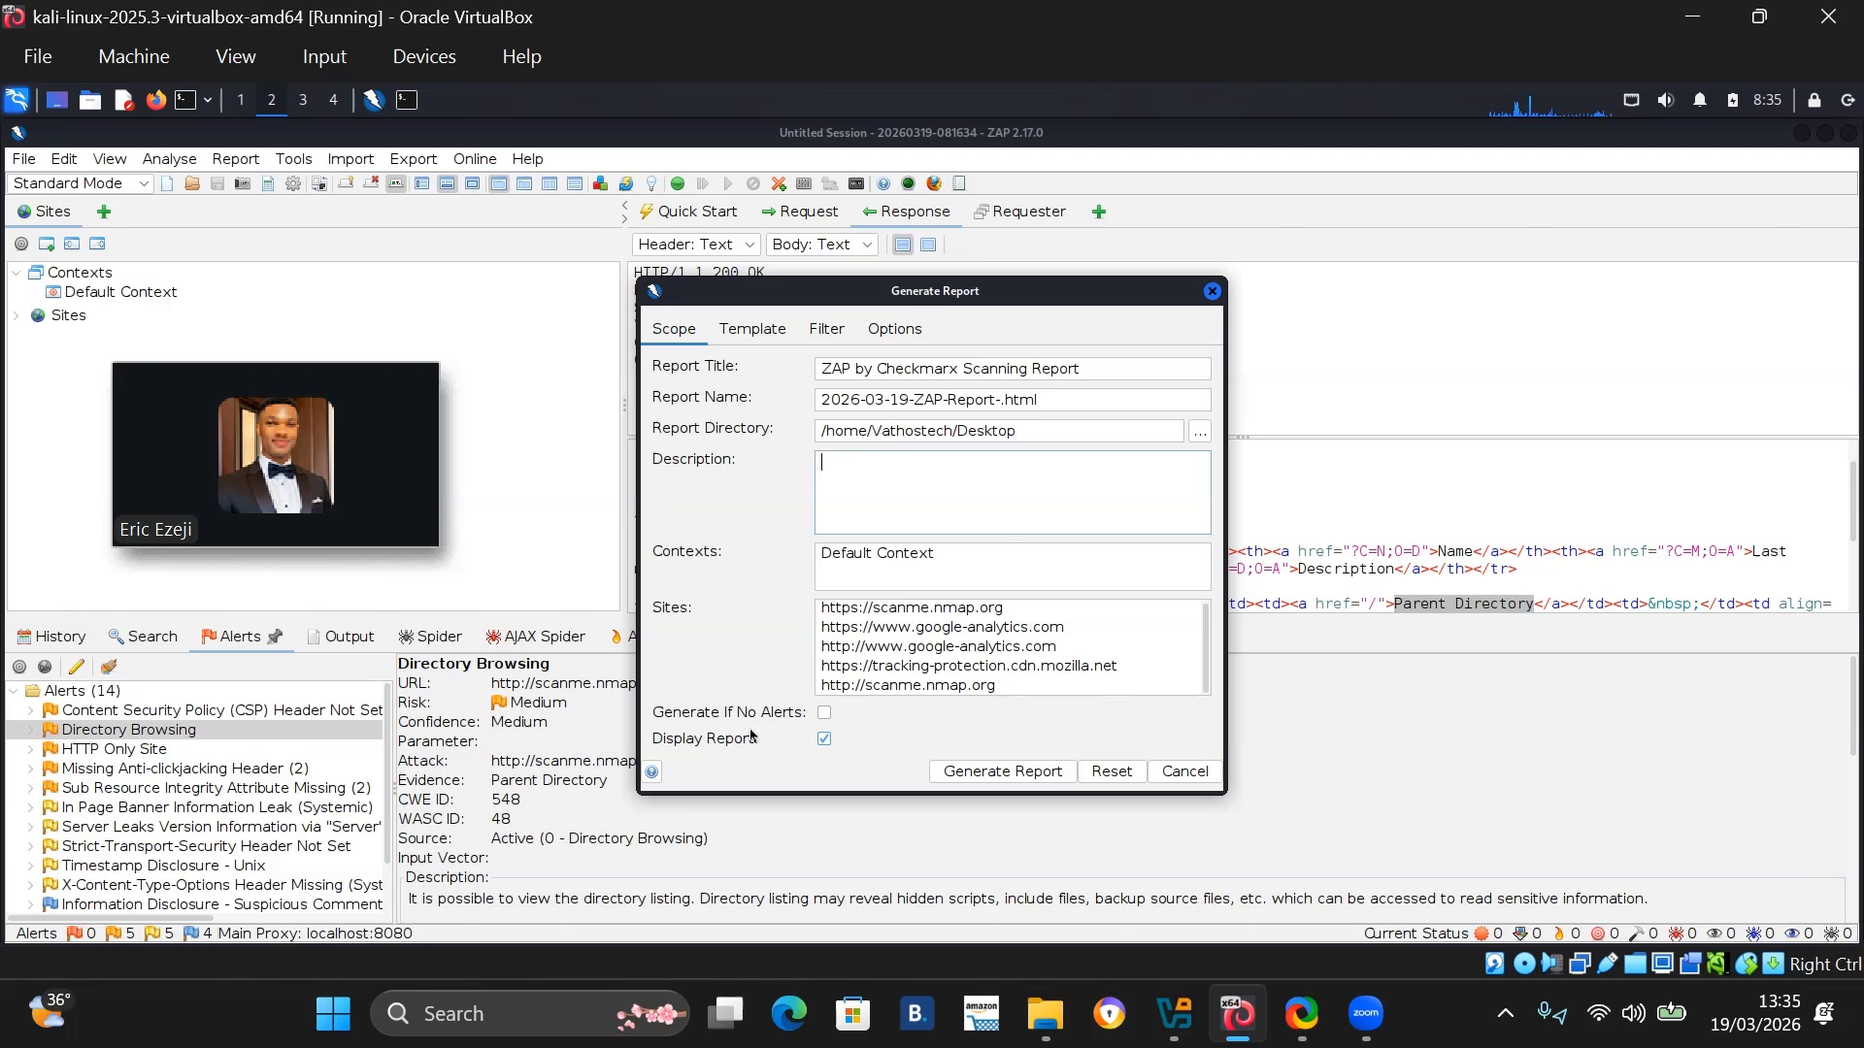
pyautogui.click(826, 715)
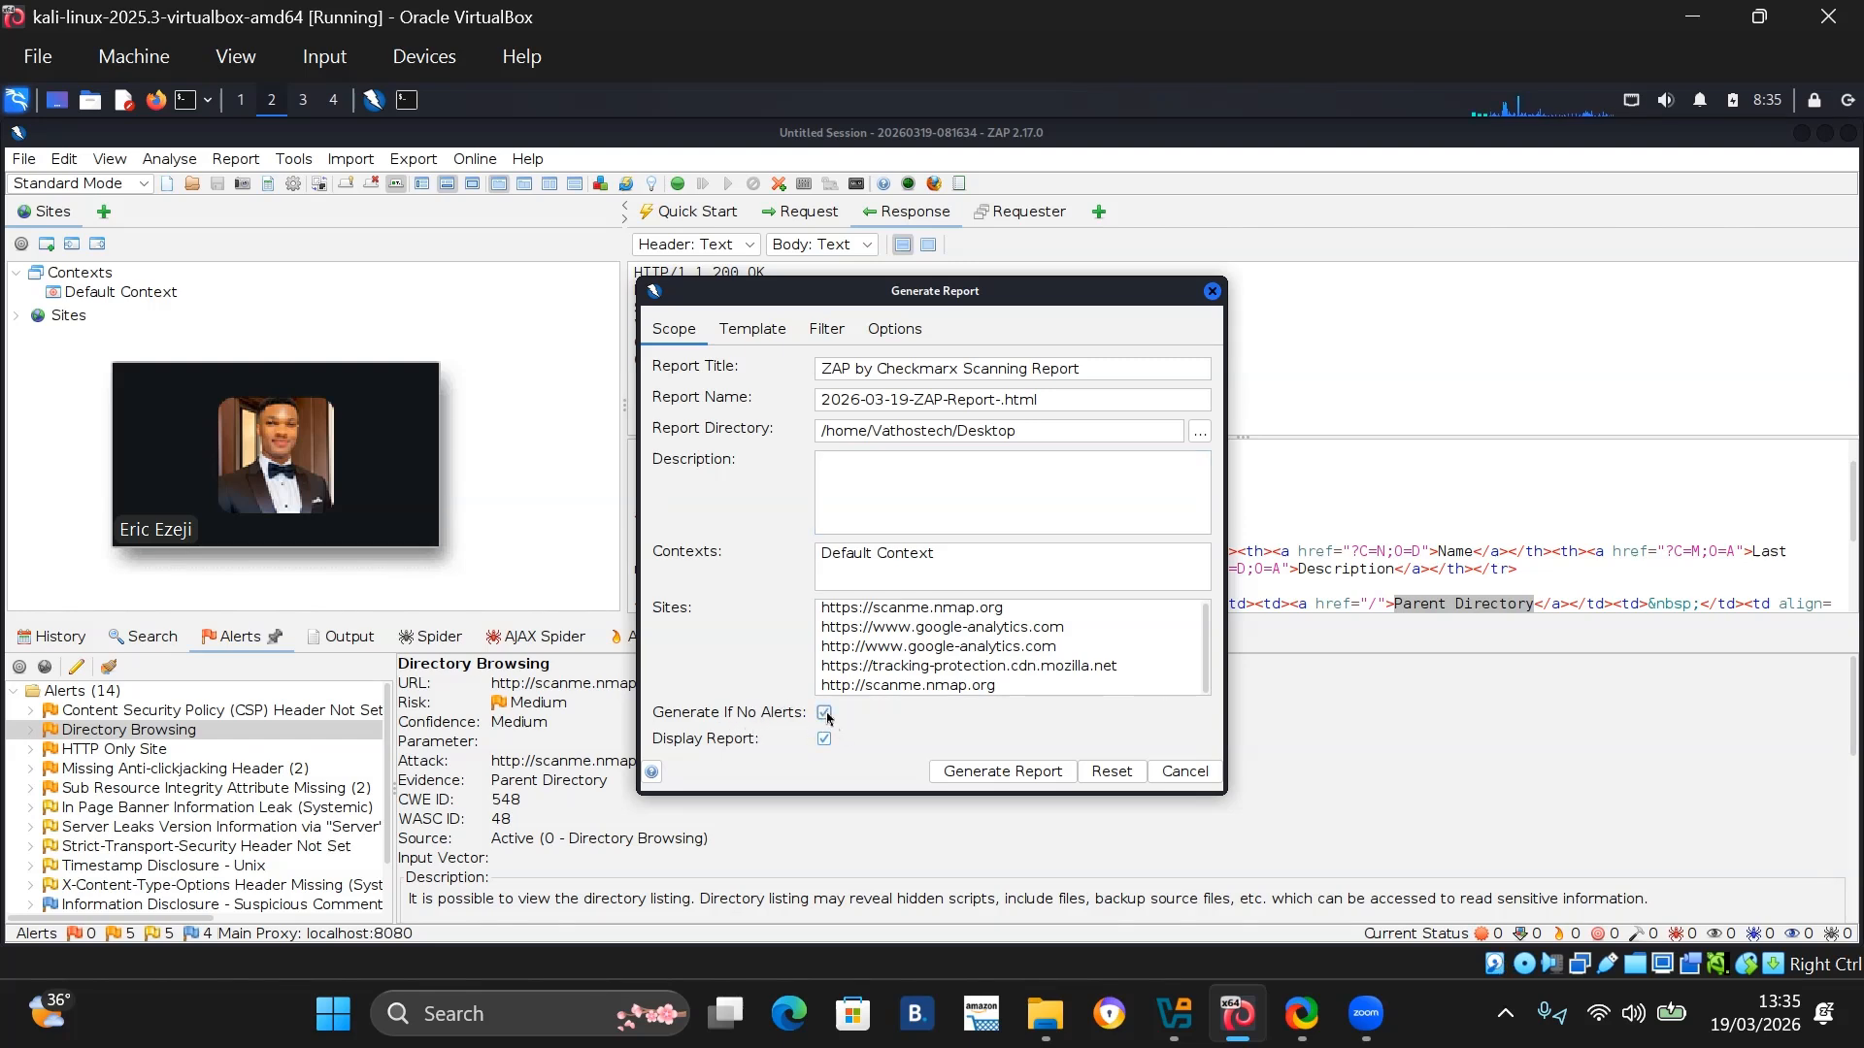
pyautogui.click(1033, 773)
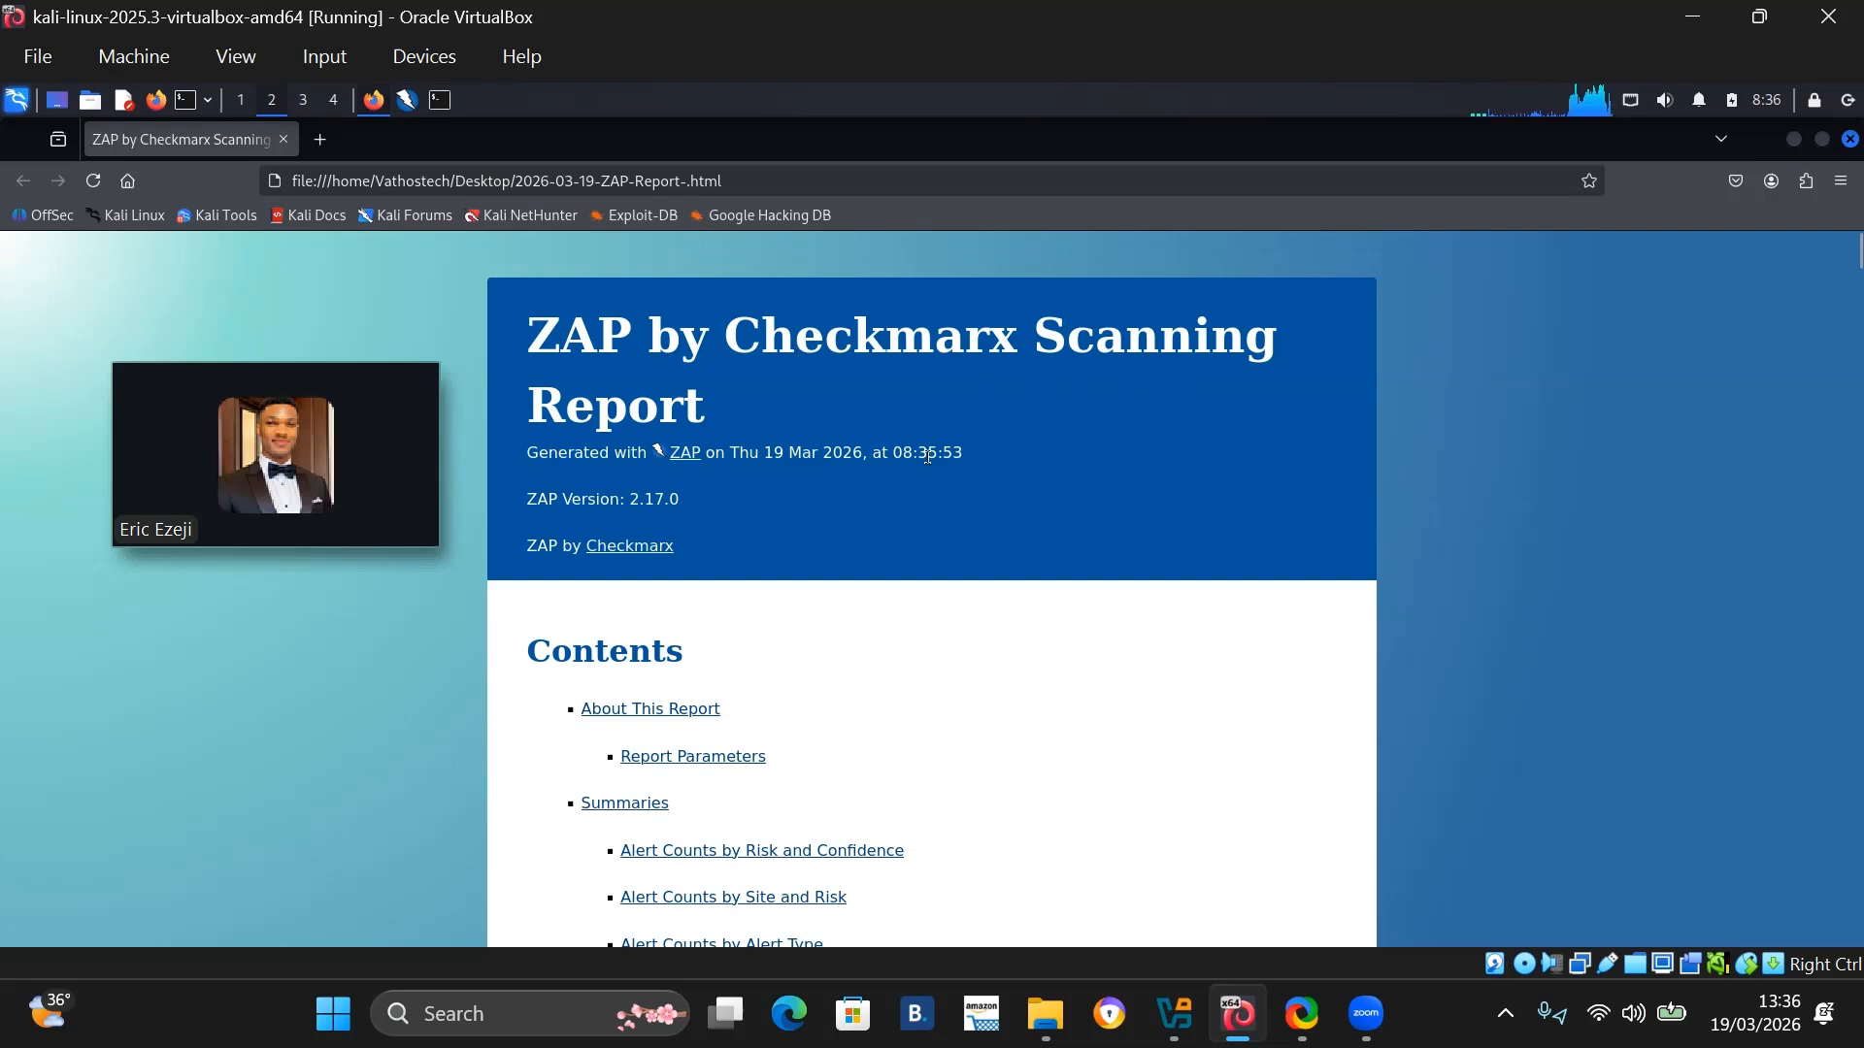
# Review the generated report's contents, alert counts by risk and confidence, alert counts by alert type, and the insights table.
pyautogui.scroll(-2, 718, 534)
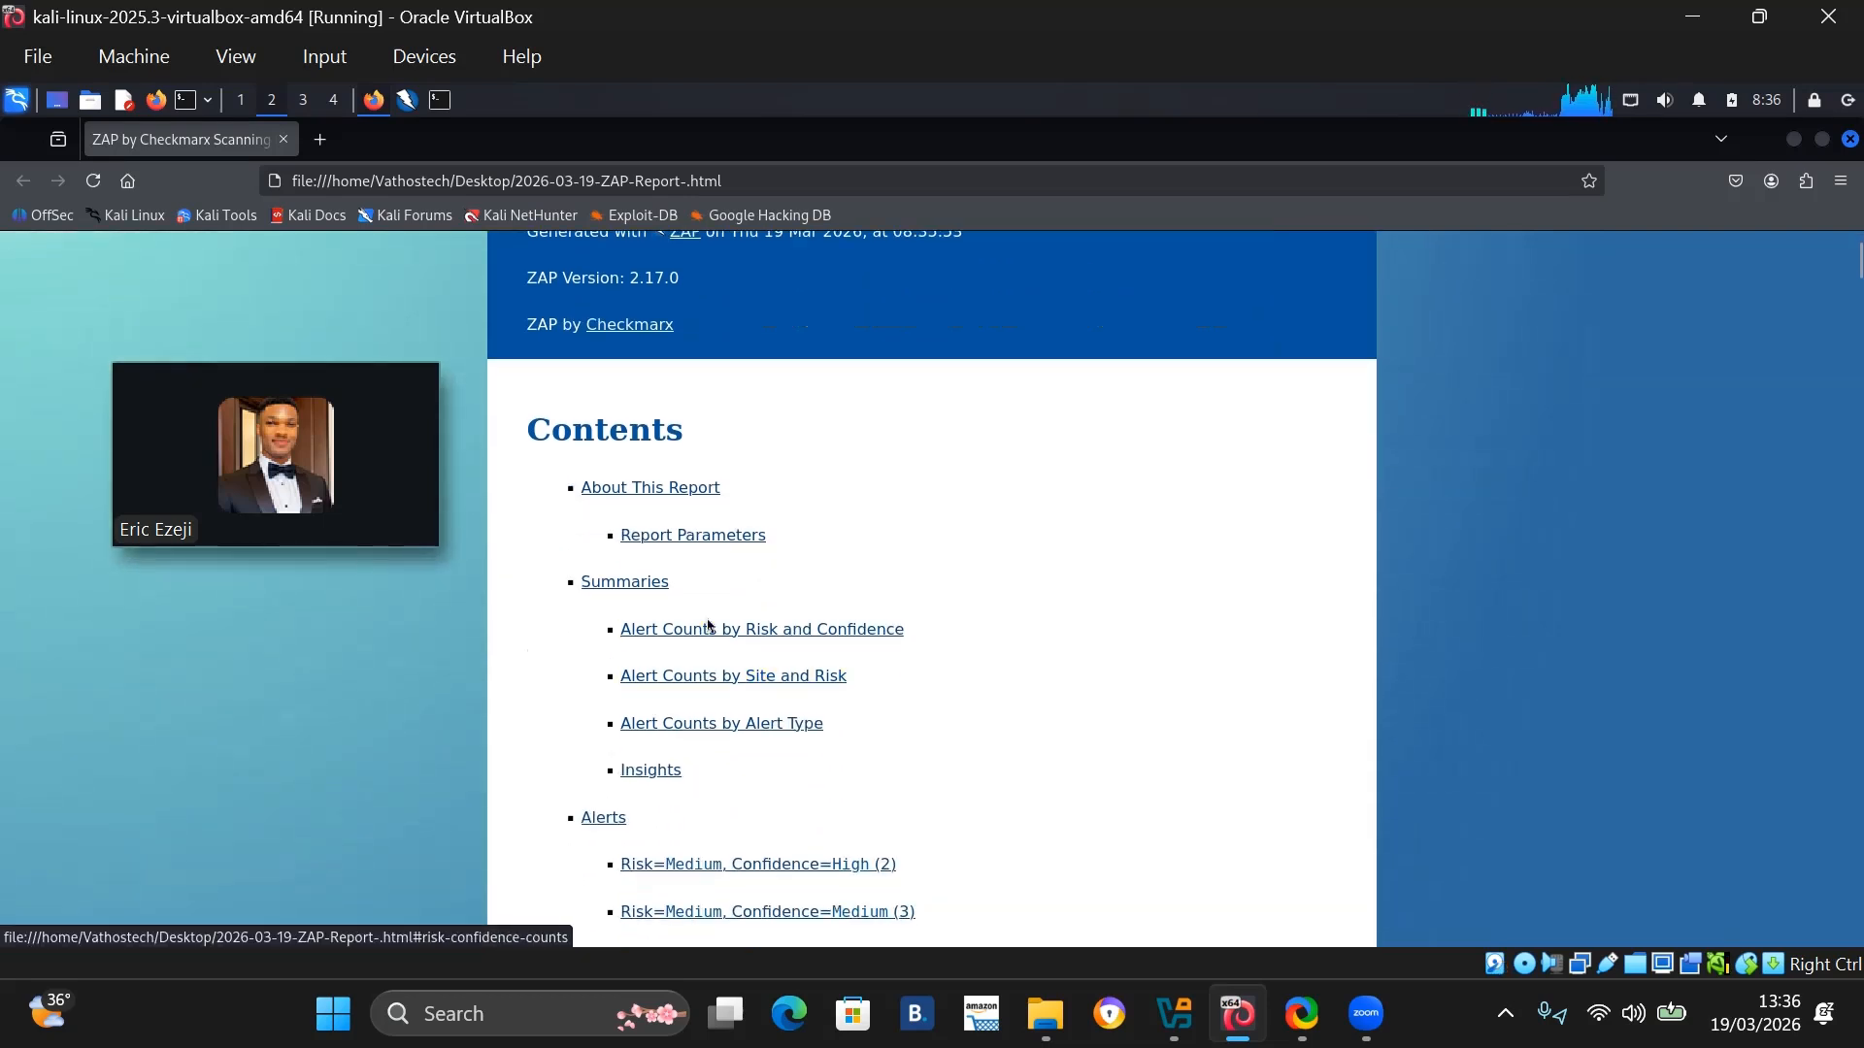
pyautogui.scroll(-1, 710, 626)
pyautogui.scroll(-2, 710, 621)
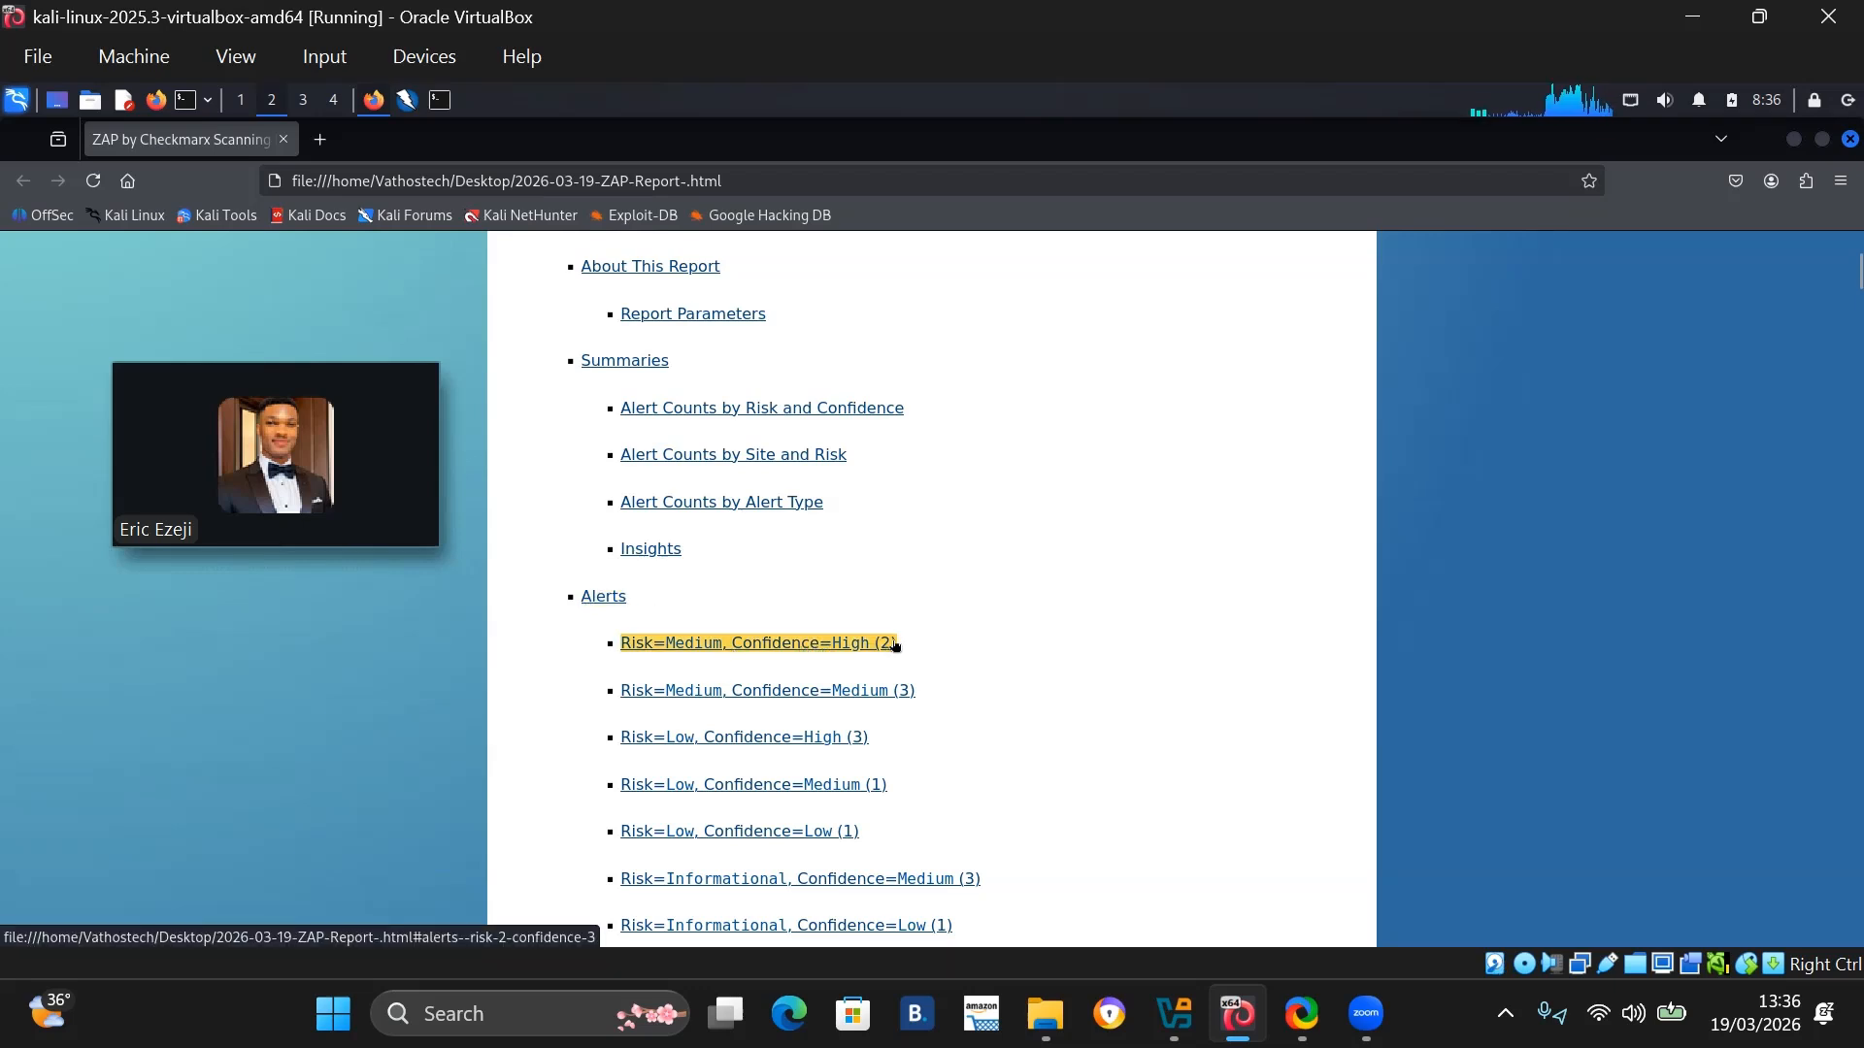
pyautogui.scroll(-10, 900, 638)
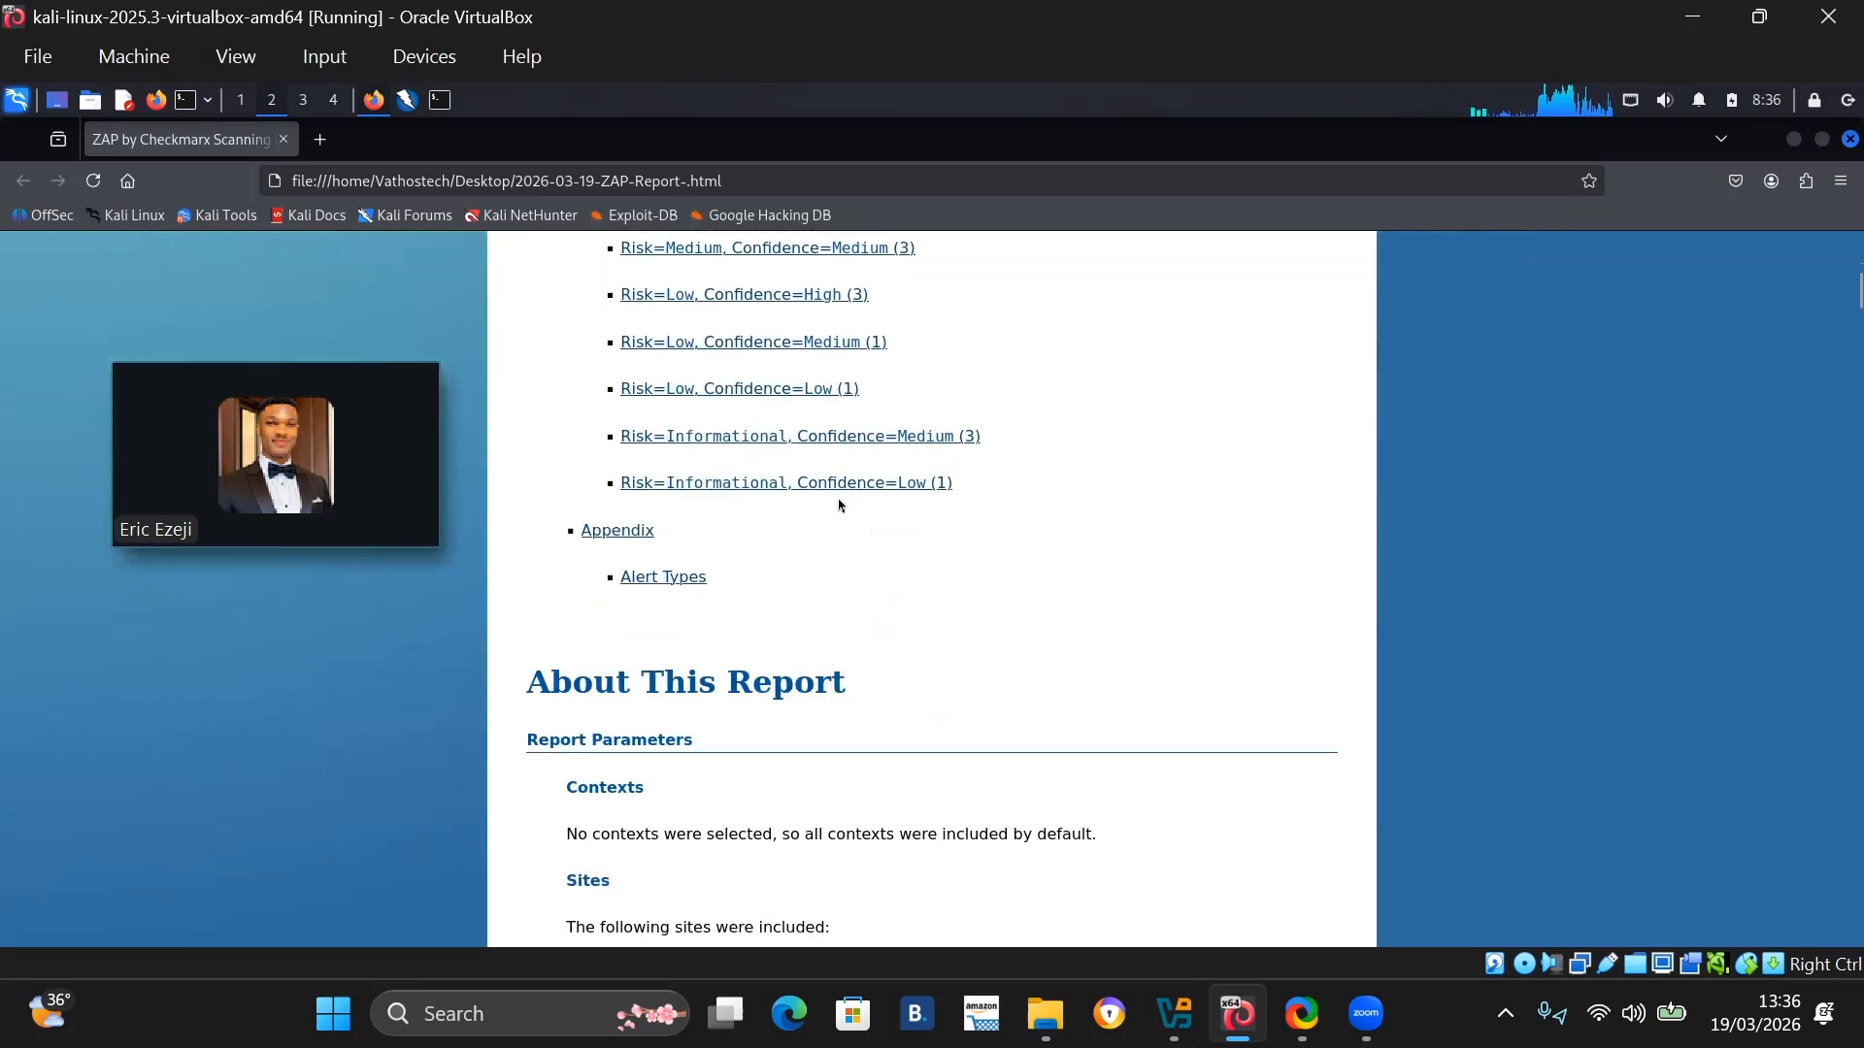
pyautogui.scroll(-20, 691, 560)
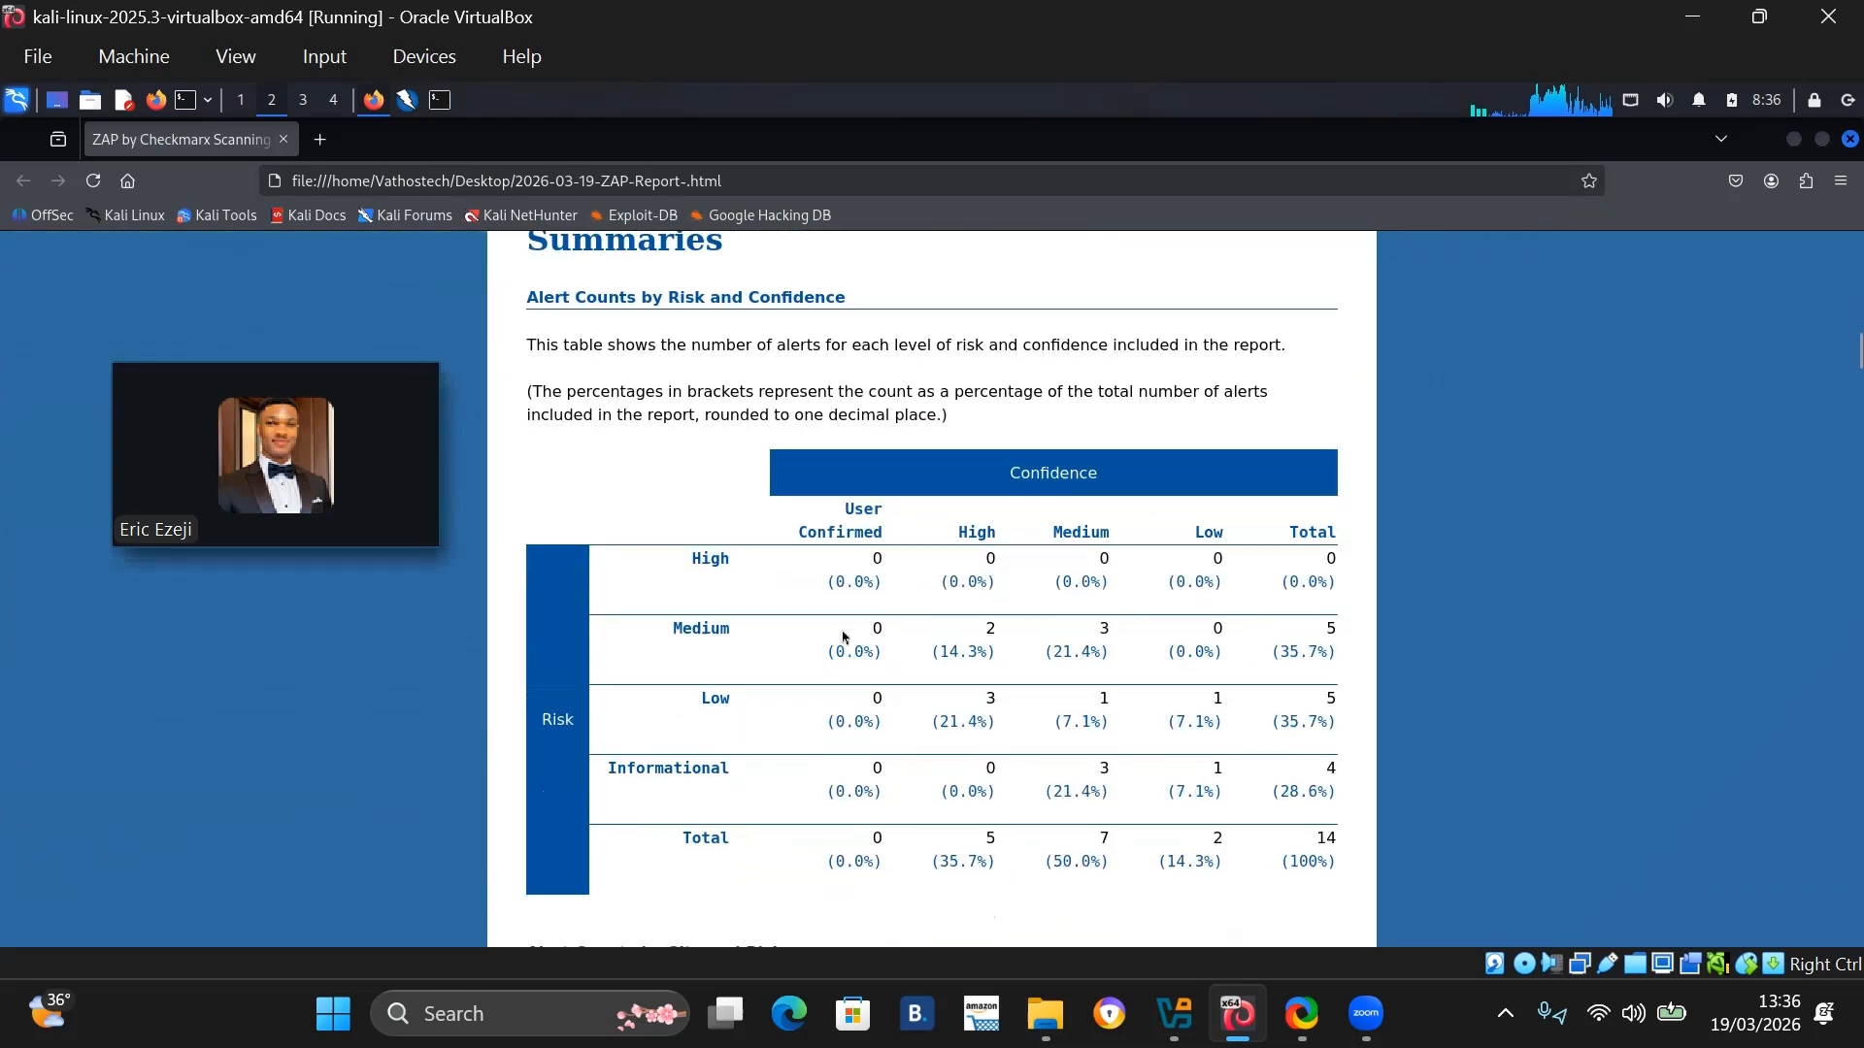
pyautogui.scroll(-18, 838, 623)
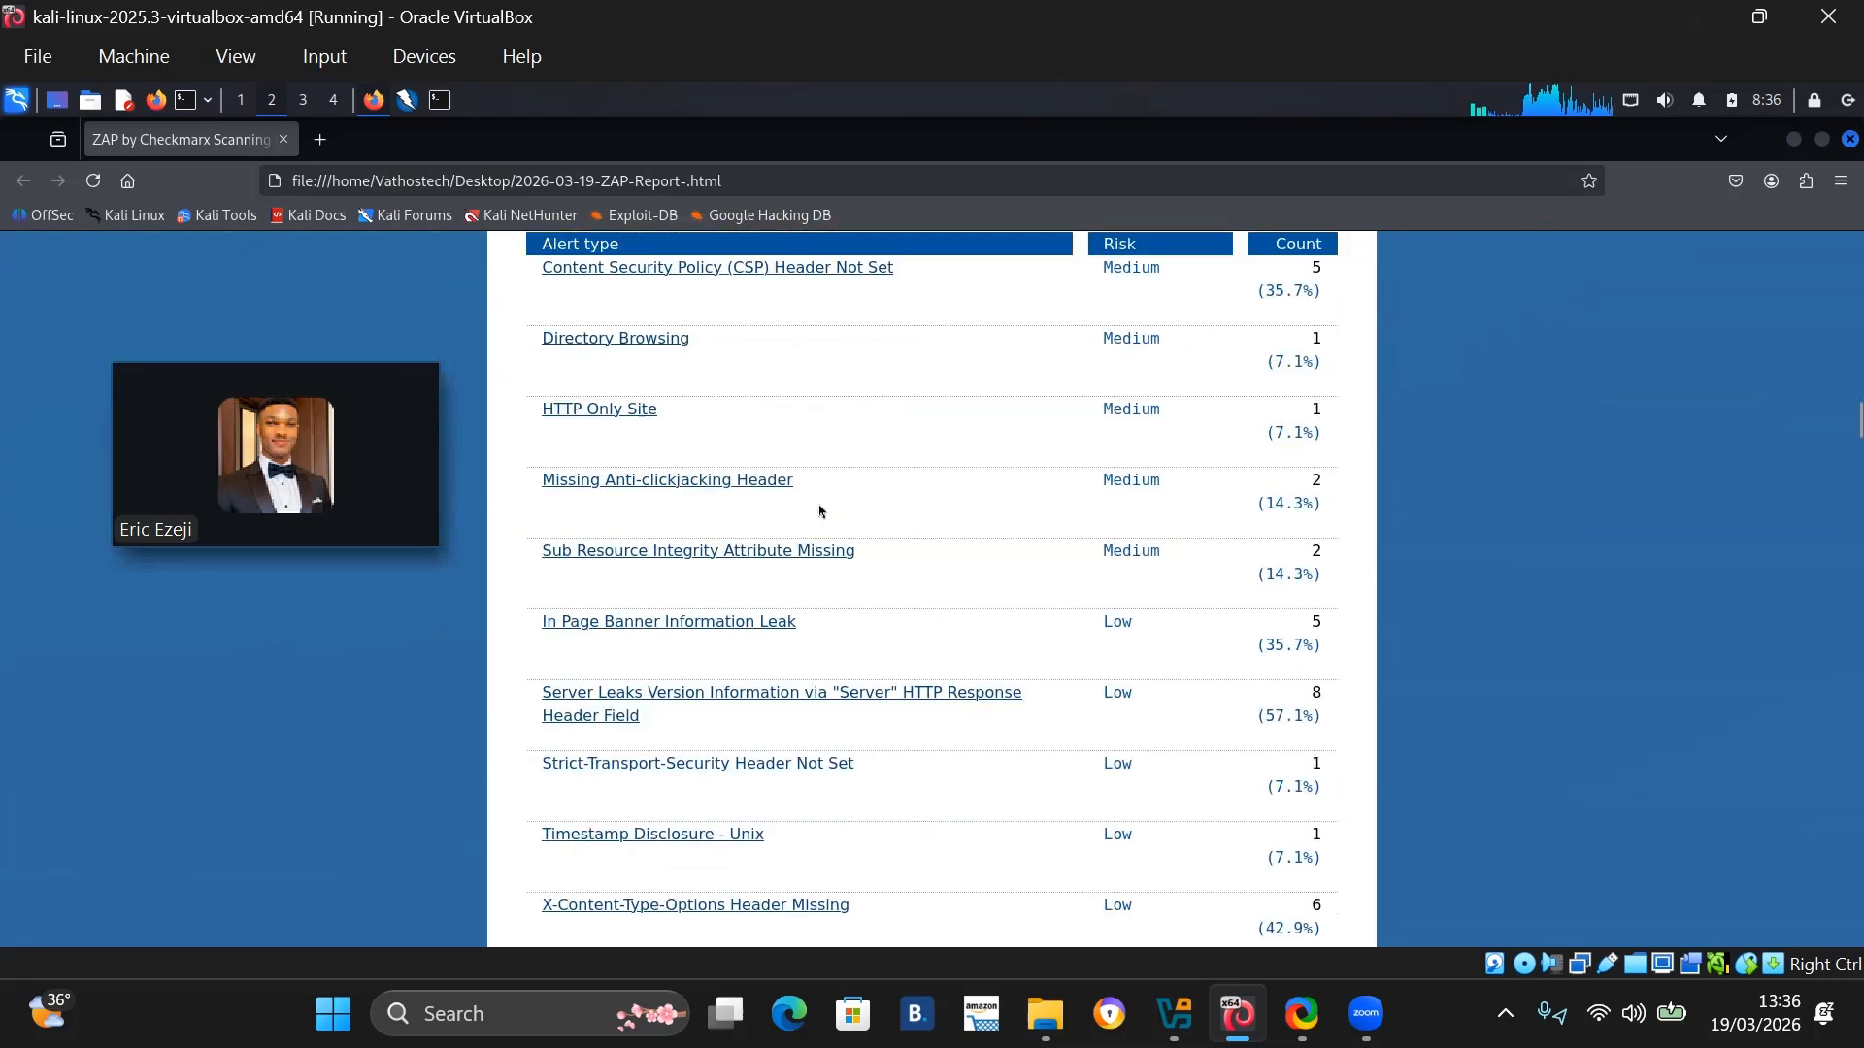
pyautogui.scroll(6, 623, 449)
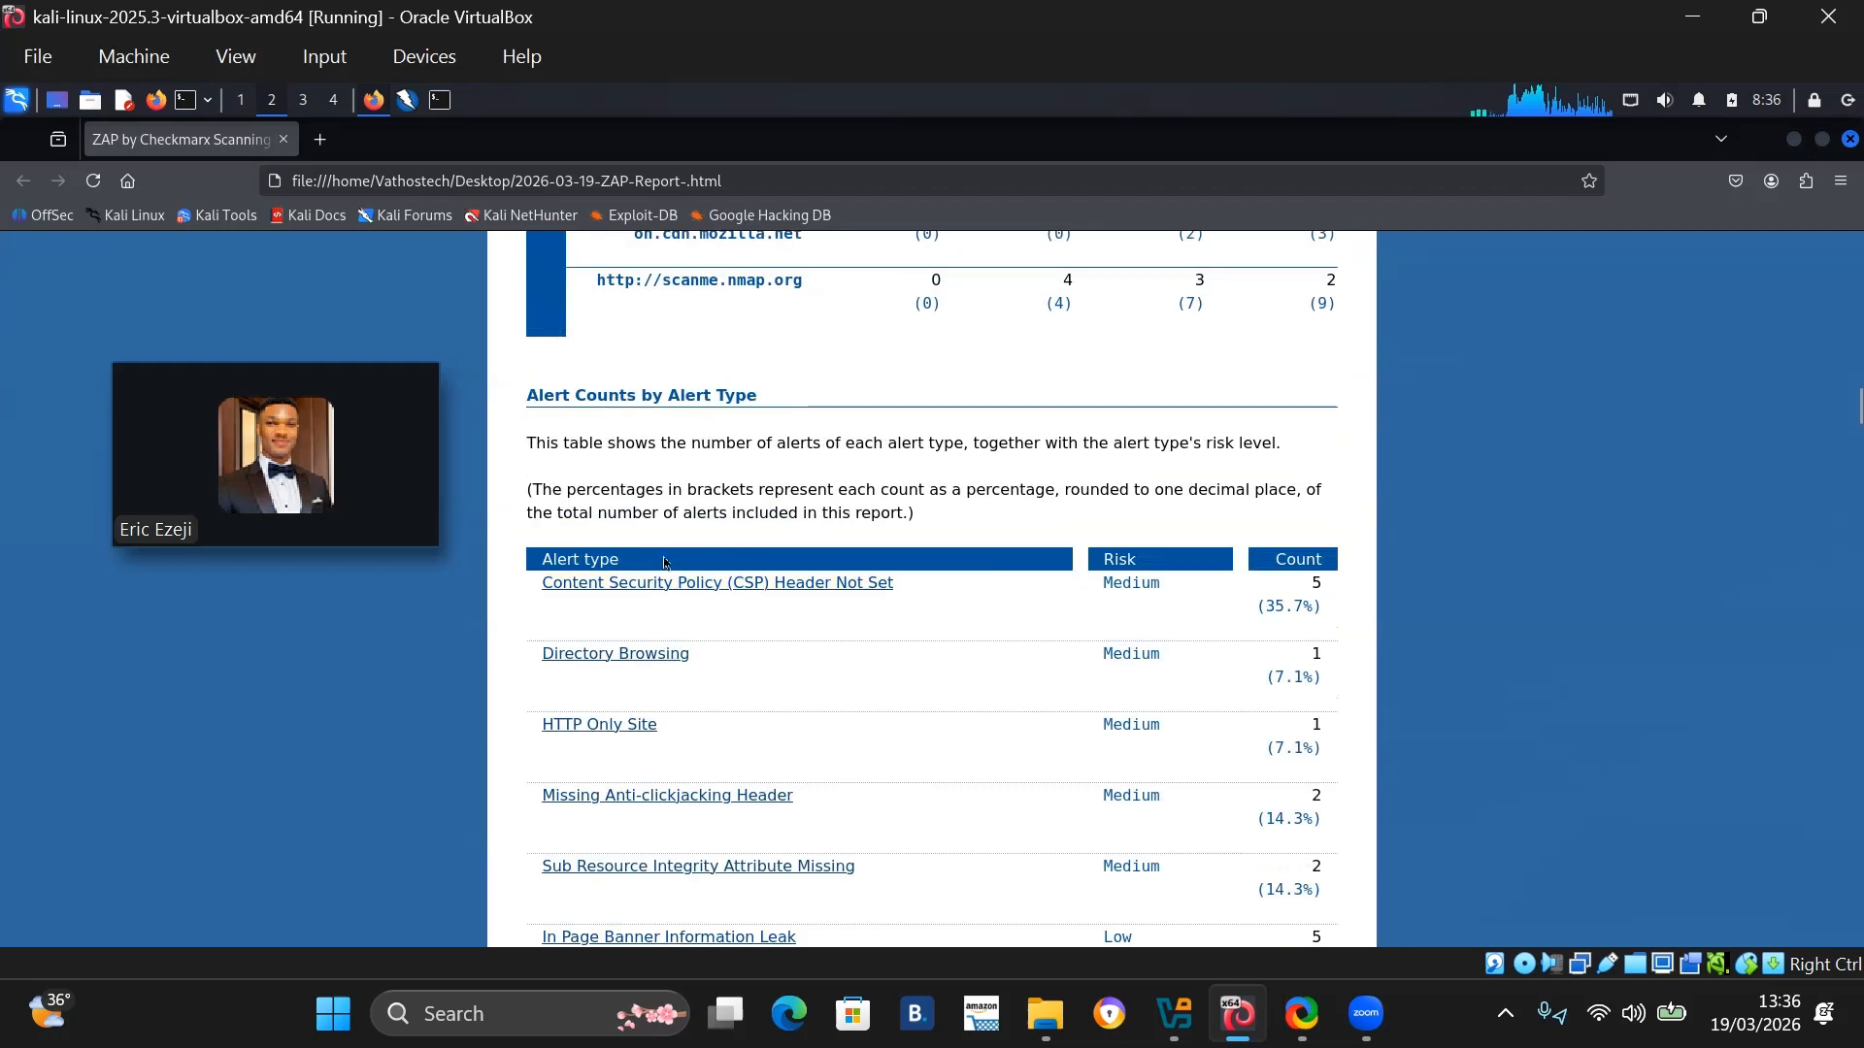
pyautogui.scroll(-2, 881, 537)
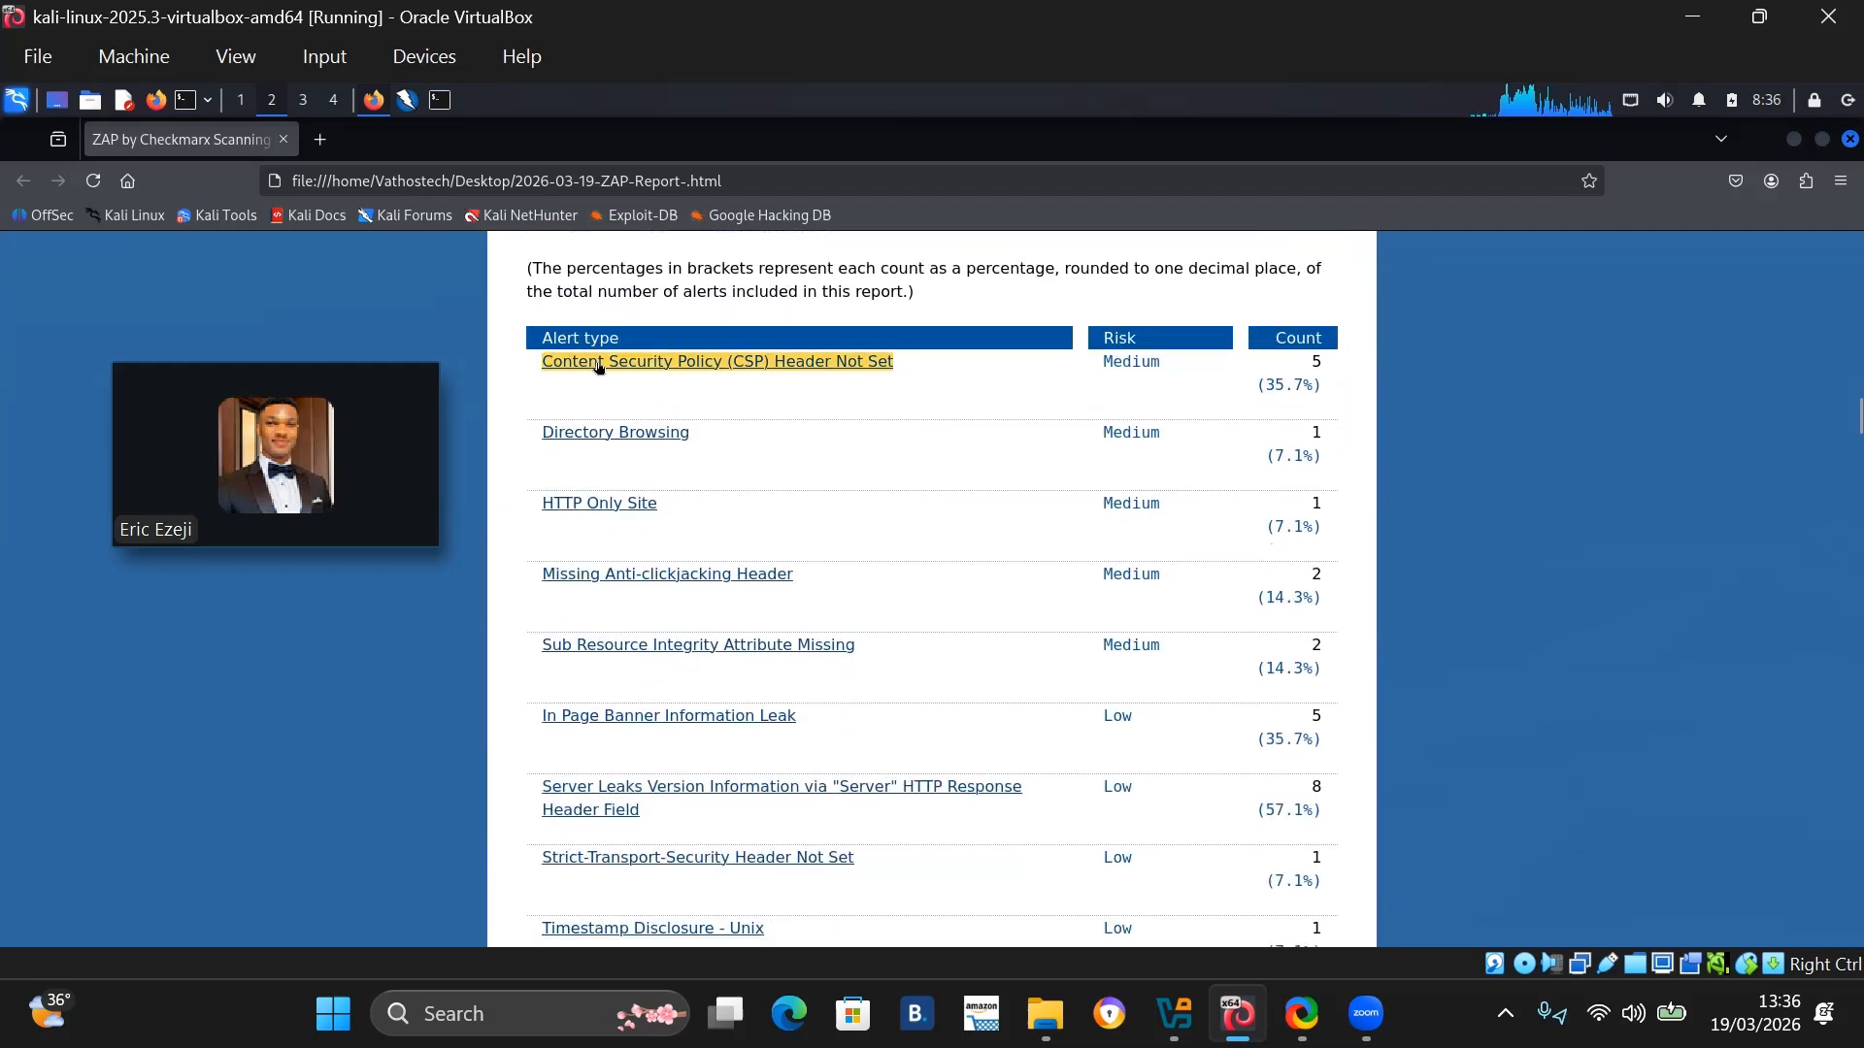
pyautogui.scroll(-10, 779, 363)
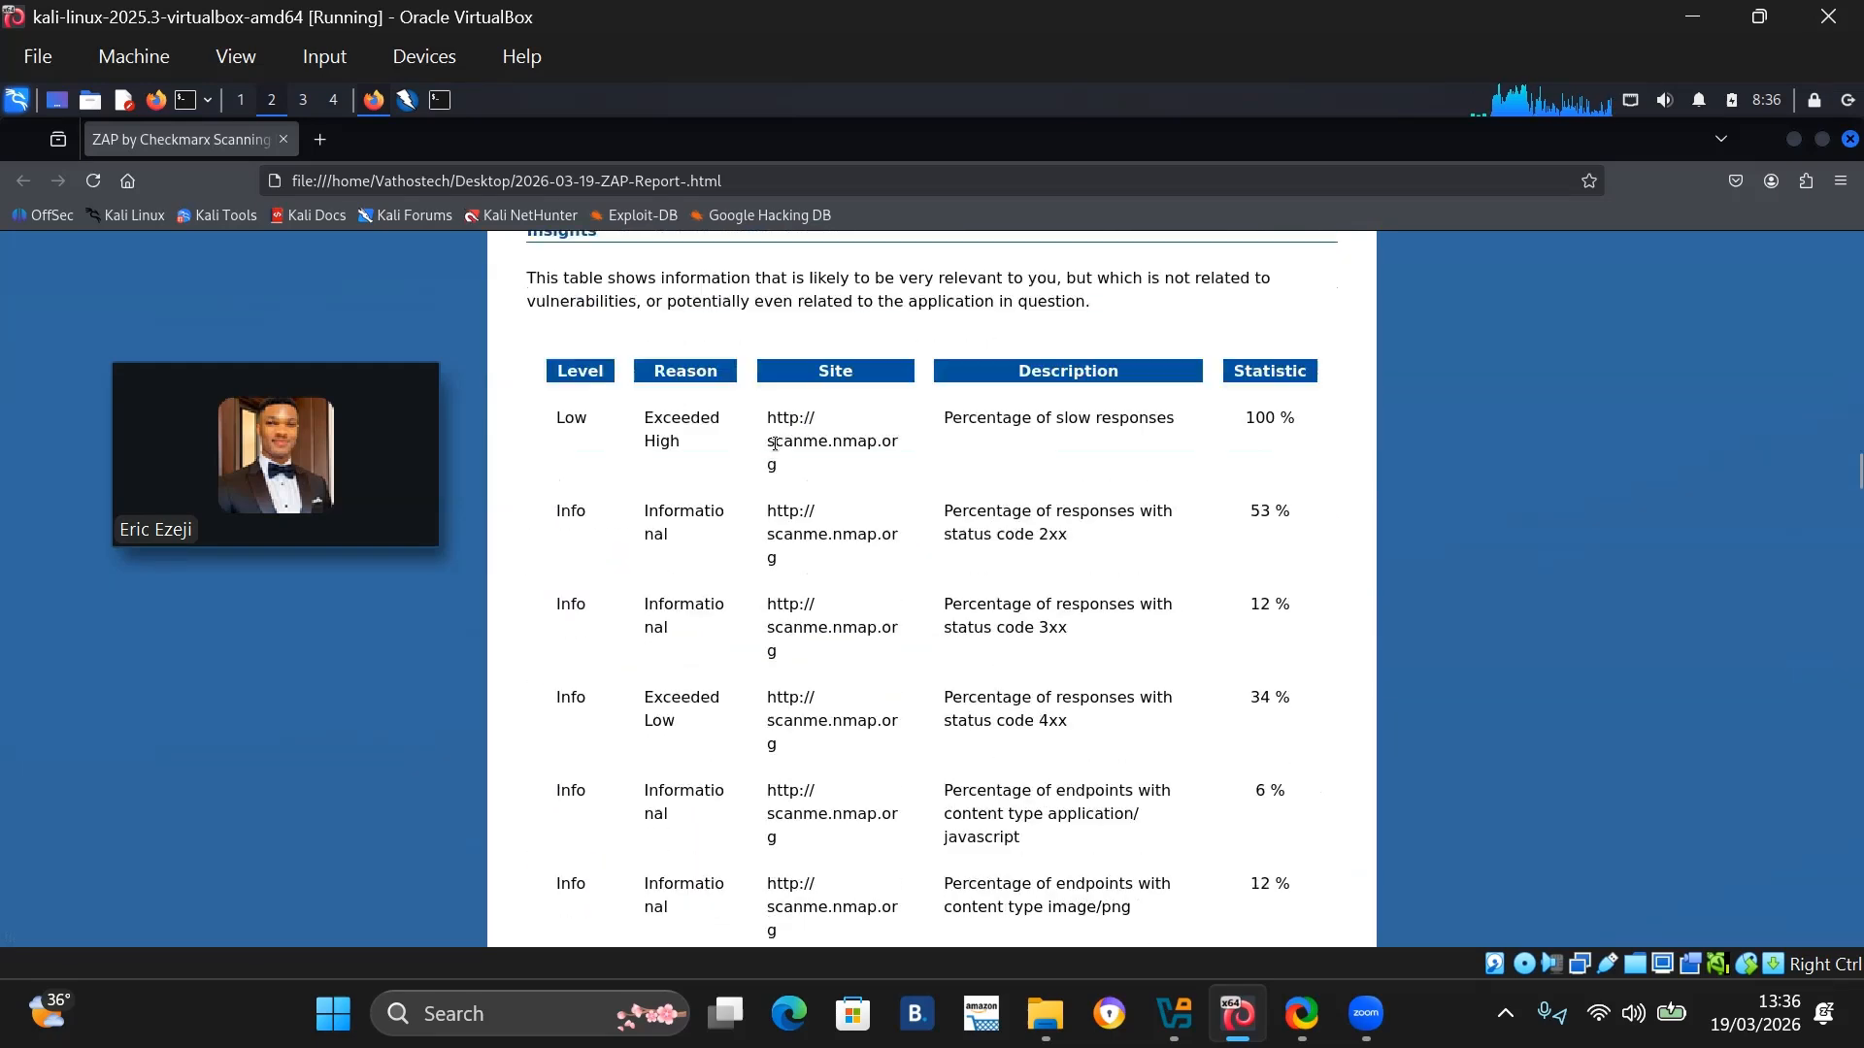
pyautogui.scroll(2, 619, 405)
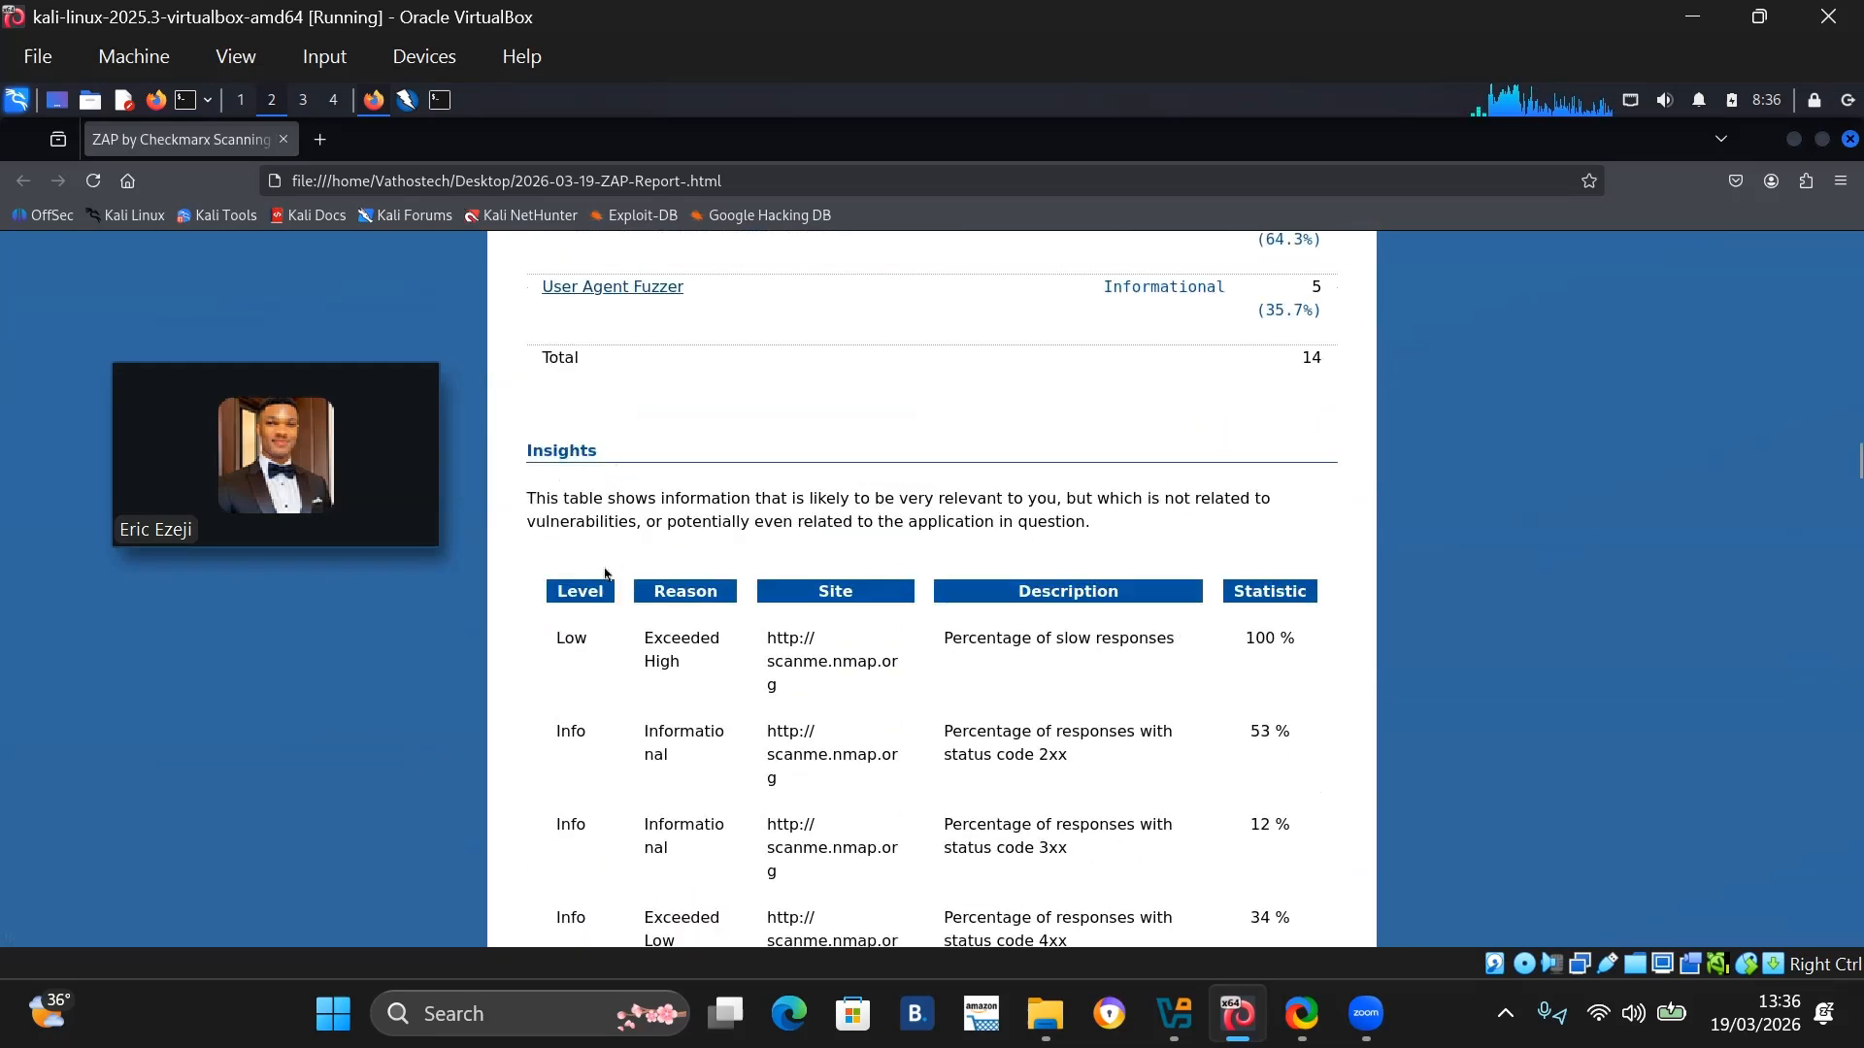
pyautogui.scroll(-13, 788, 641)
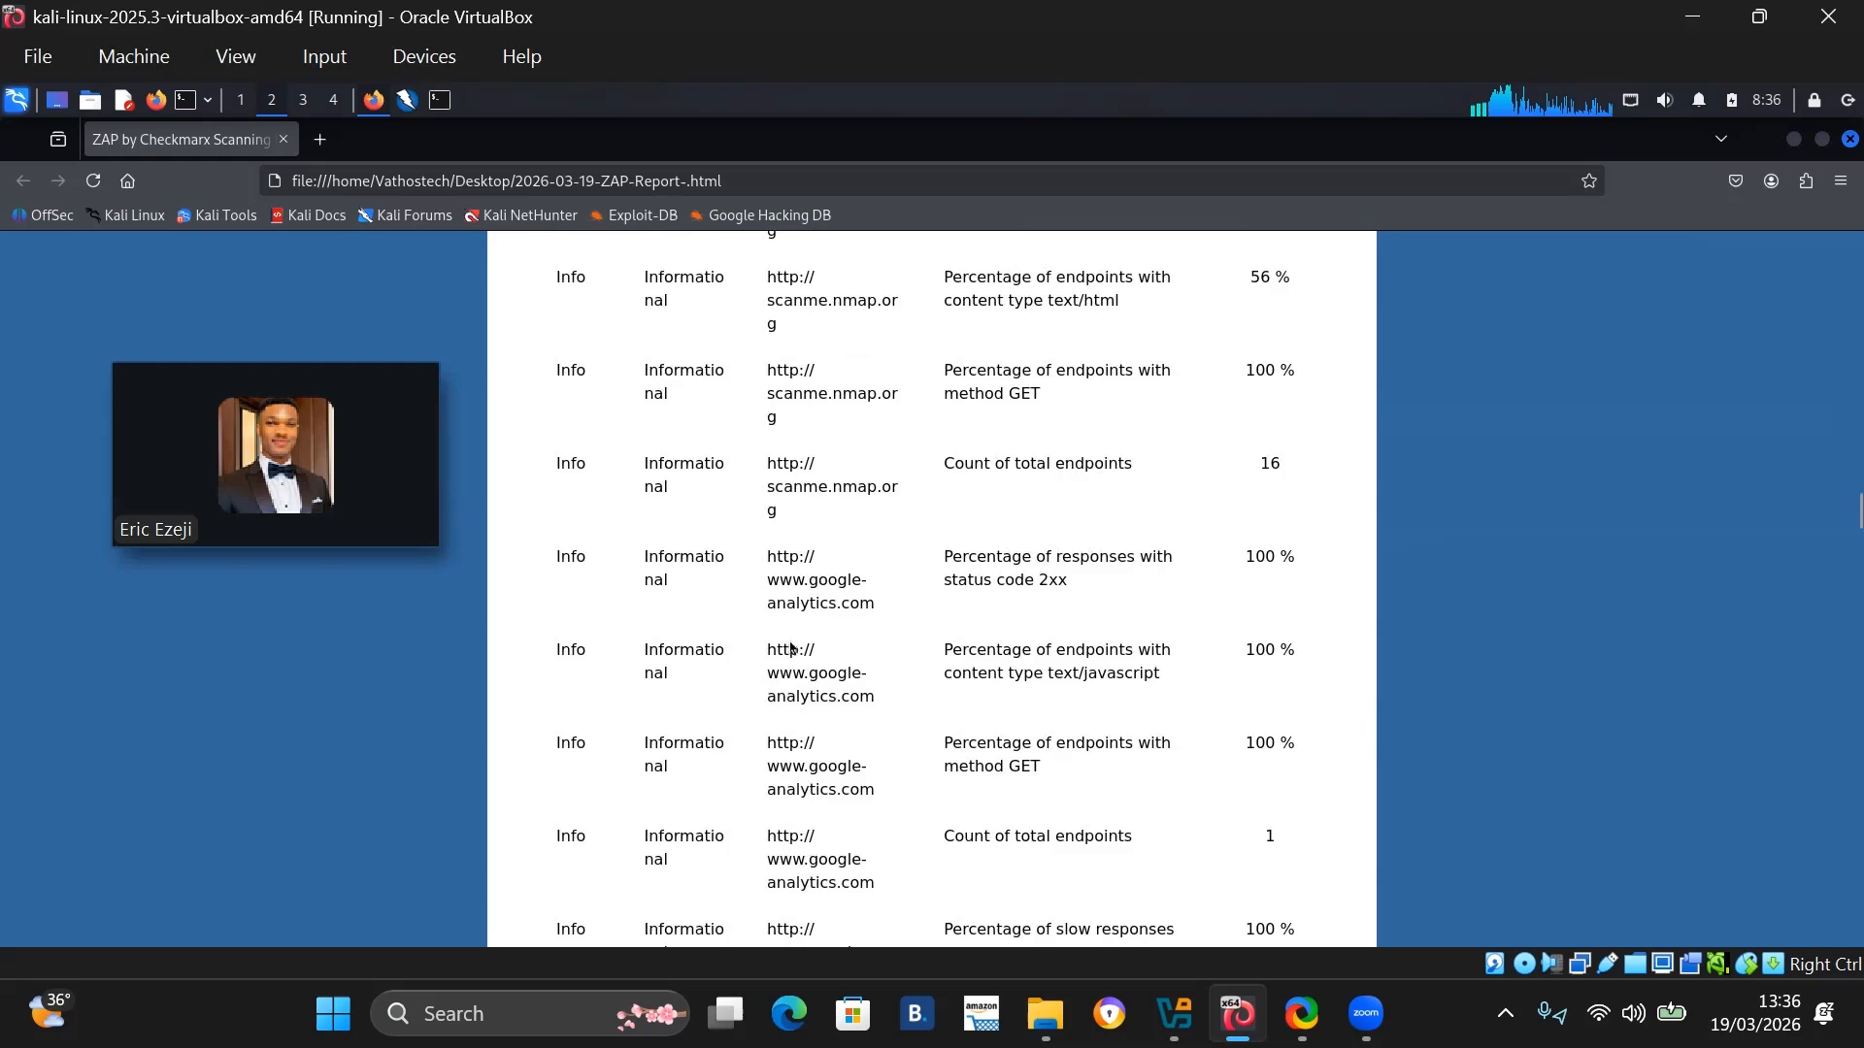
# Examine the report's Alerts section, going through the findings at each risk and confidence level down to the appendix.
pyautogui.scroll(-10, 787, 643)
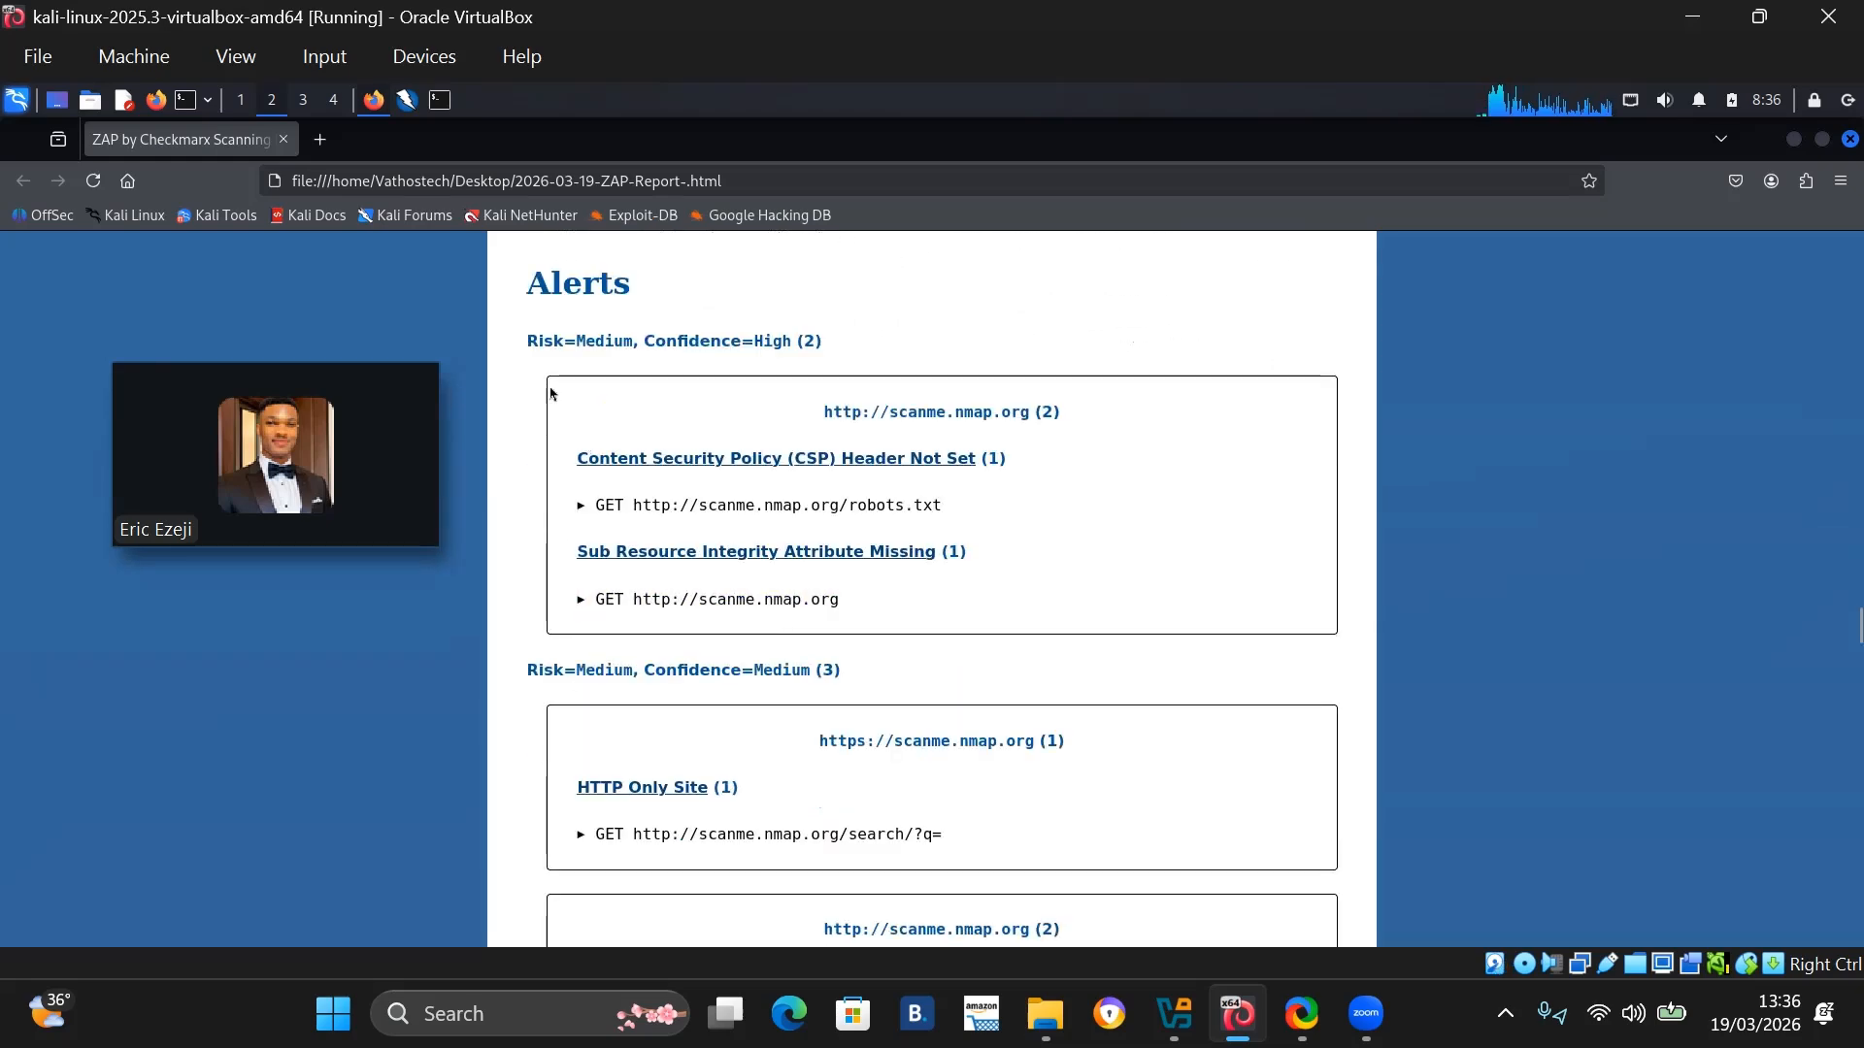
pyautogui.scroll(-5, 768, 645)
pyautogui.scroll(4, 744, 524)
pyautogui.scroll(4, 745, 524)
pyautogui.scroll(-14, 802, 615)
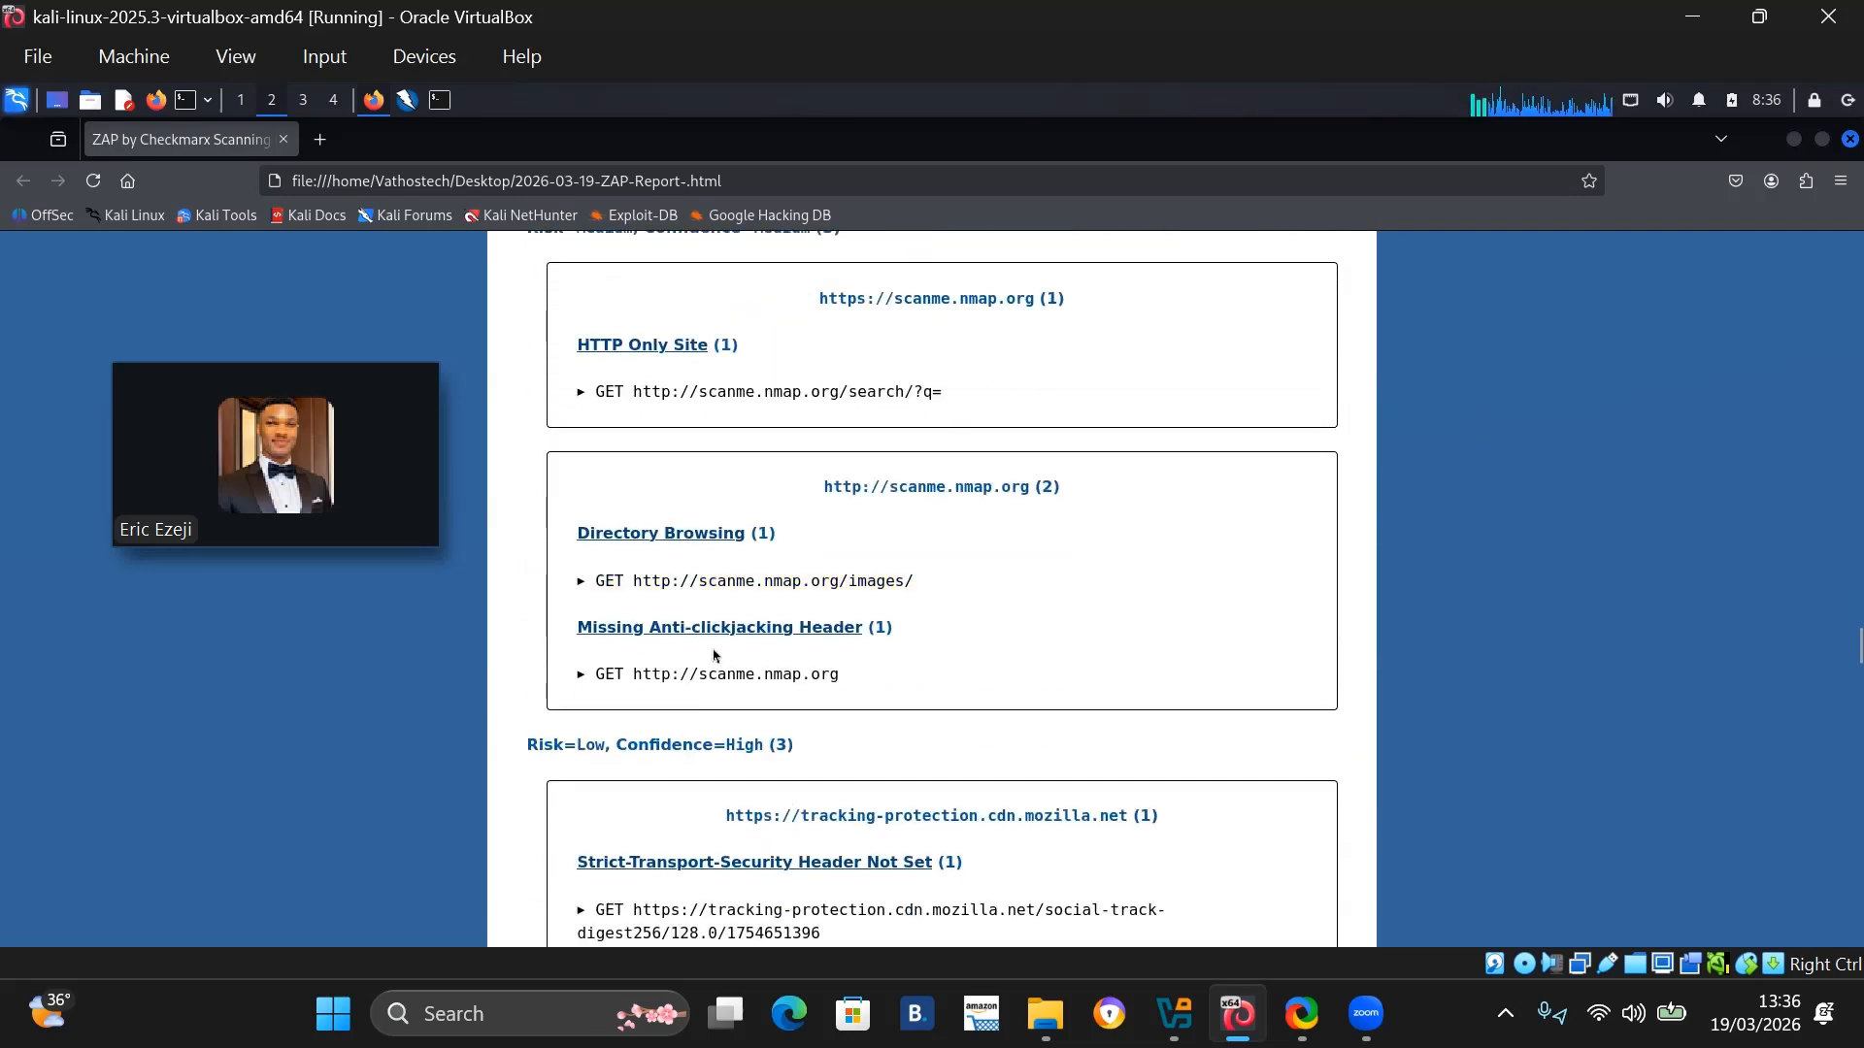
pyautogui.scroll(-4, 1009, 568)
pyautogui.scroll(-7, 1024, 621)
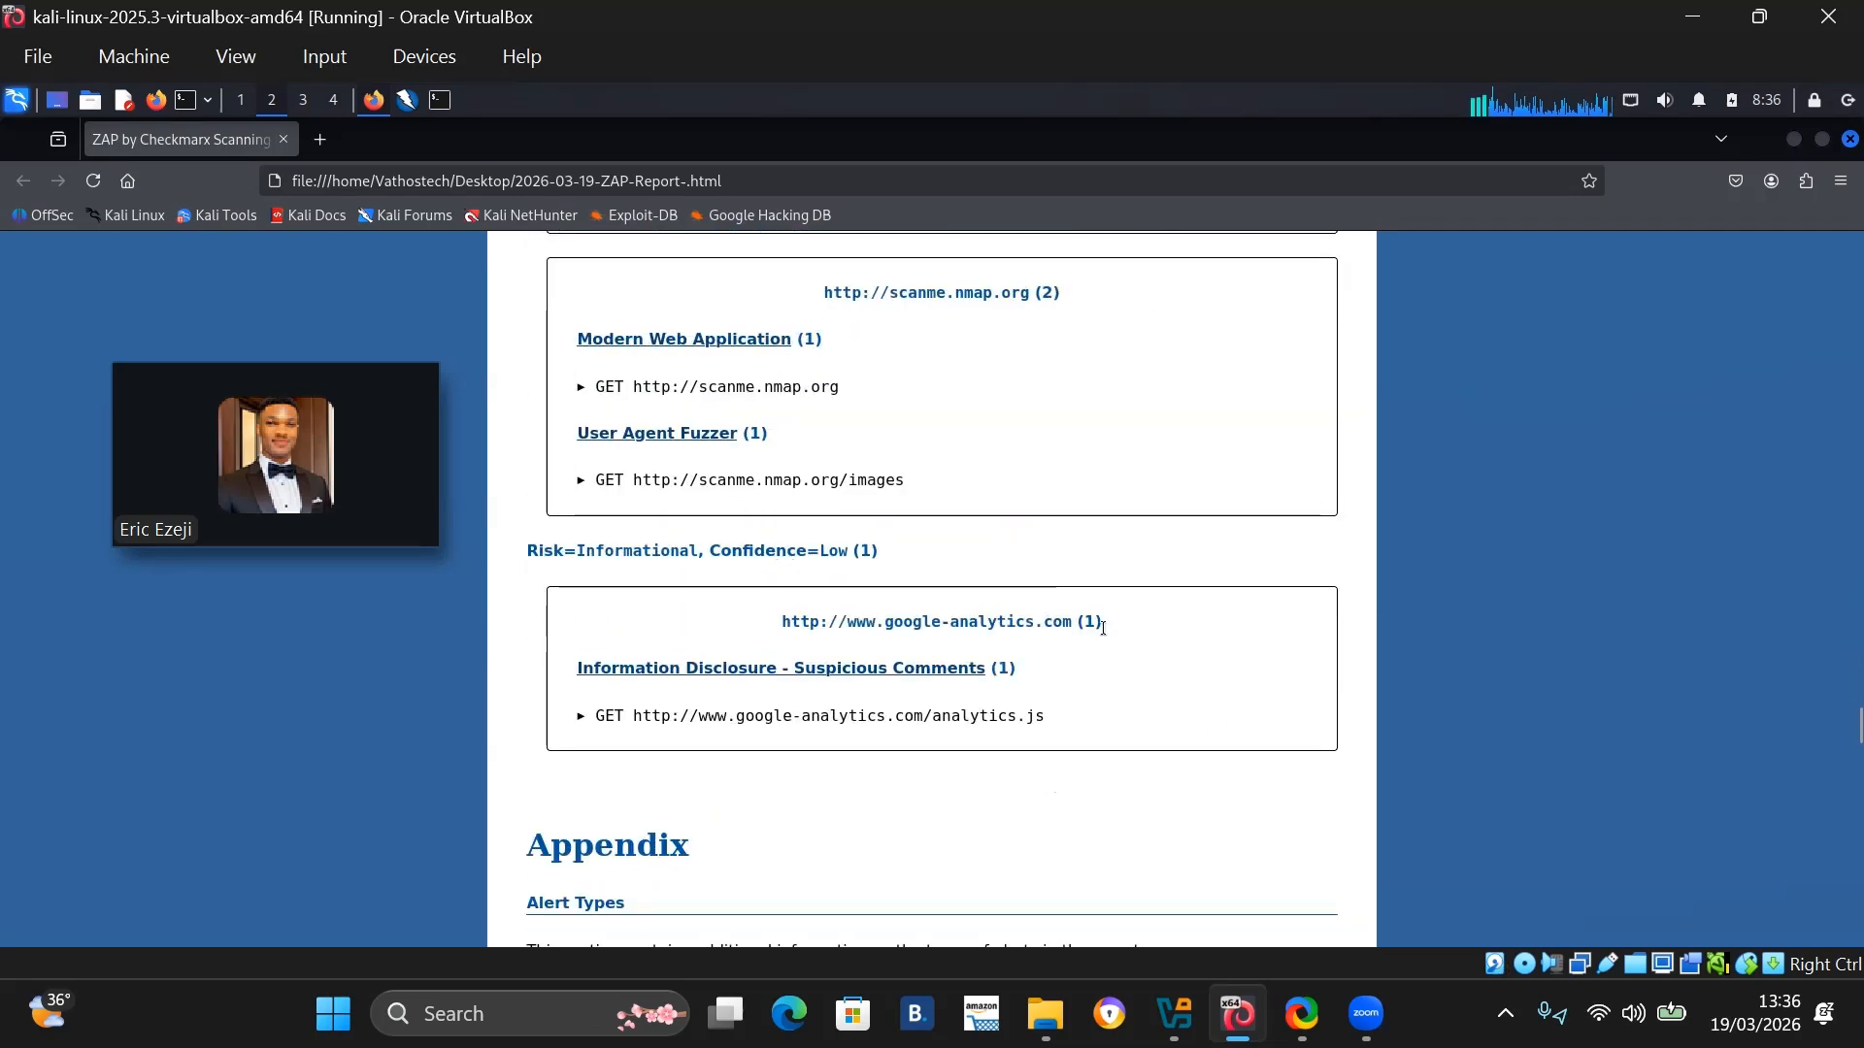
# Minimize the report browser and the other open windows to show the Kali desktop.
pyautogui.click(1792, 142)
pyautogui.click(1792, 141)
pyautogui.click(1792, 141)
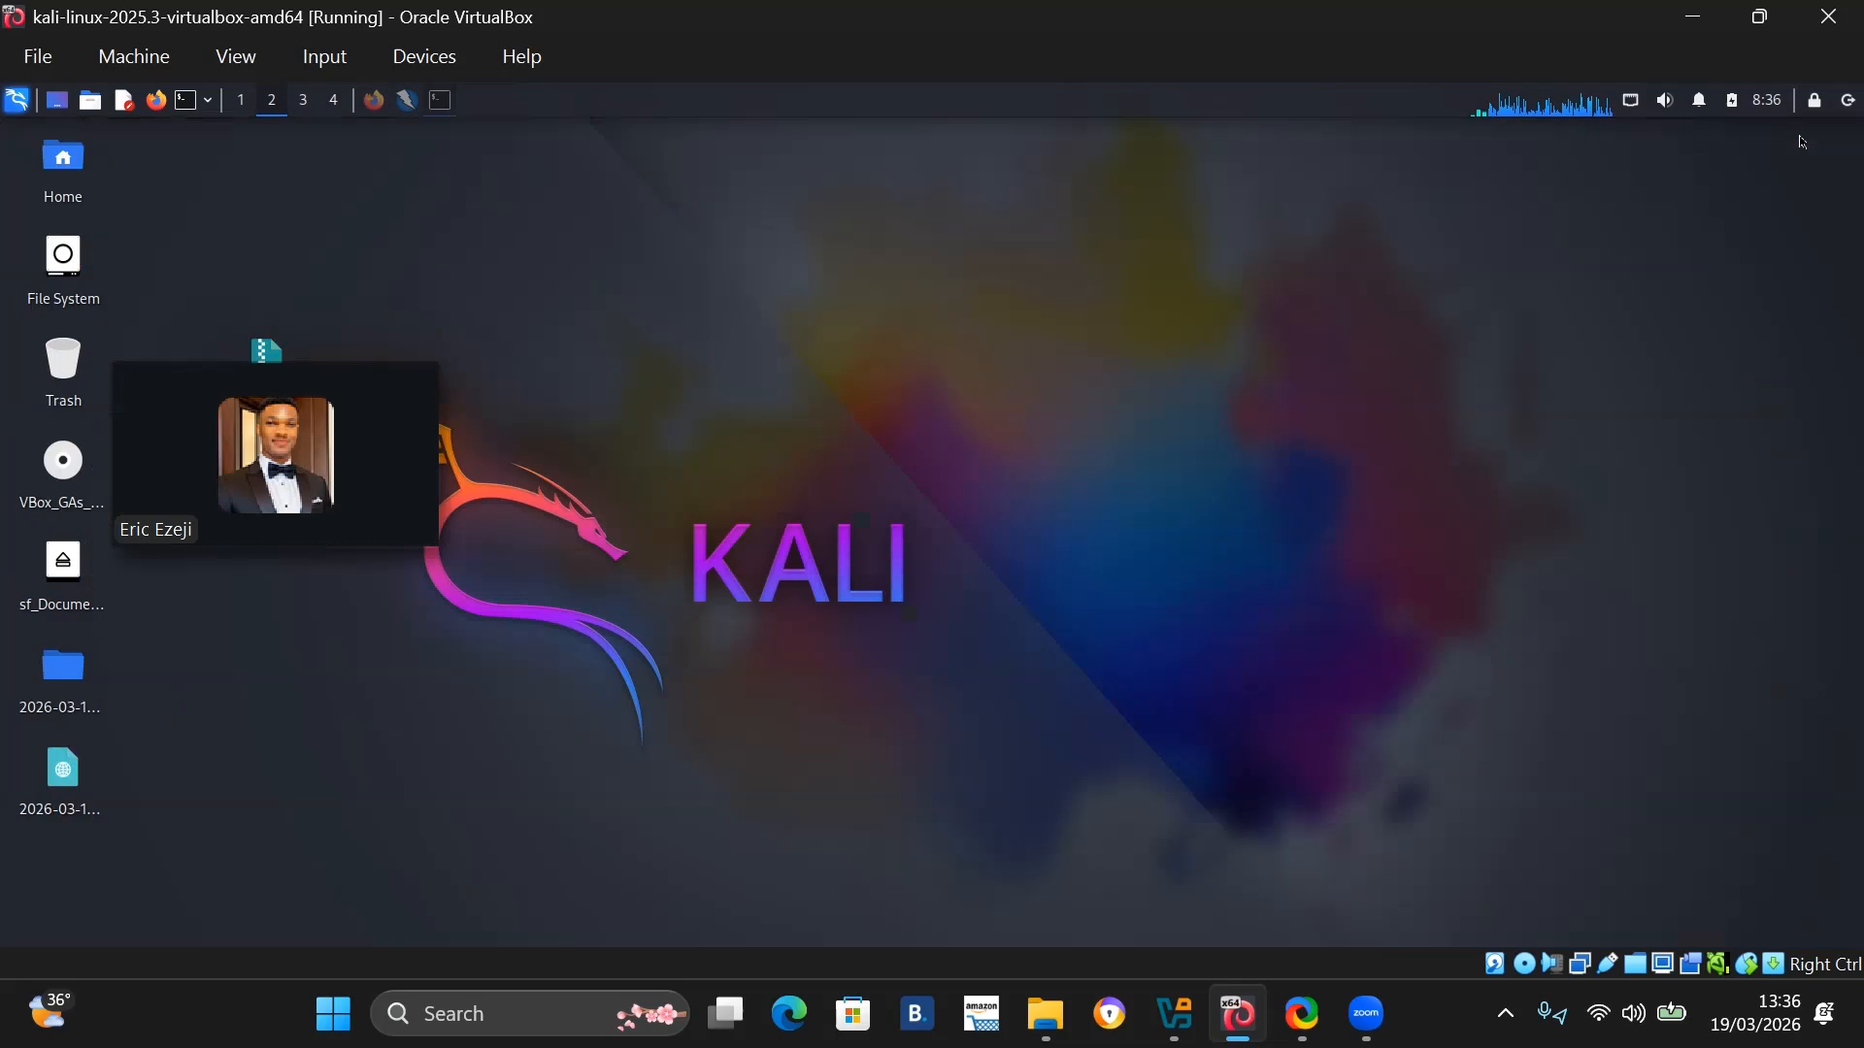
# Browse the root file system in the file manager and open the boot folder to view the ZAP report files.
pyautogui.moveTo(317, 386)
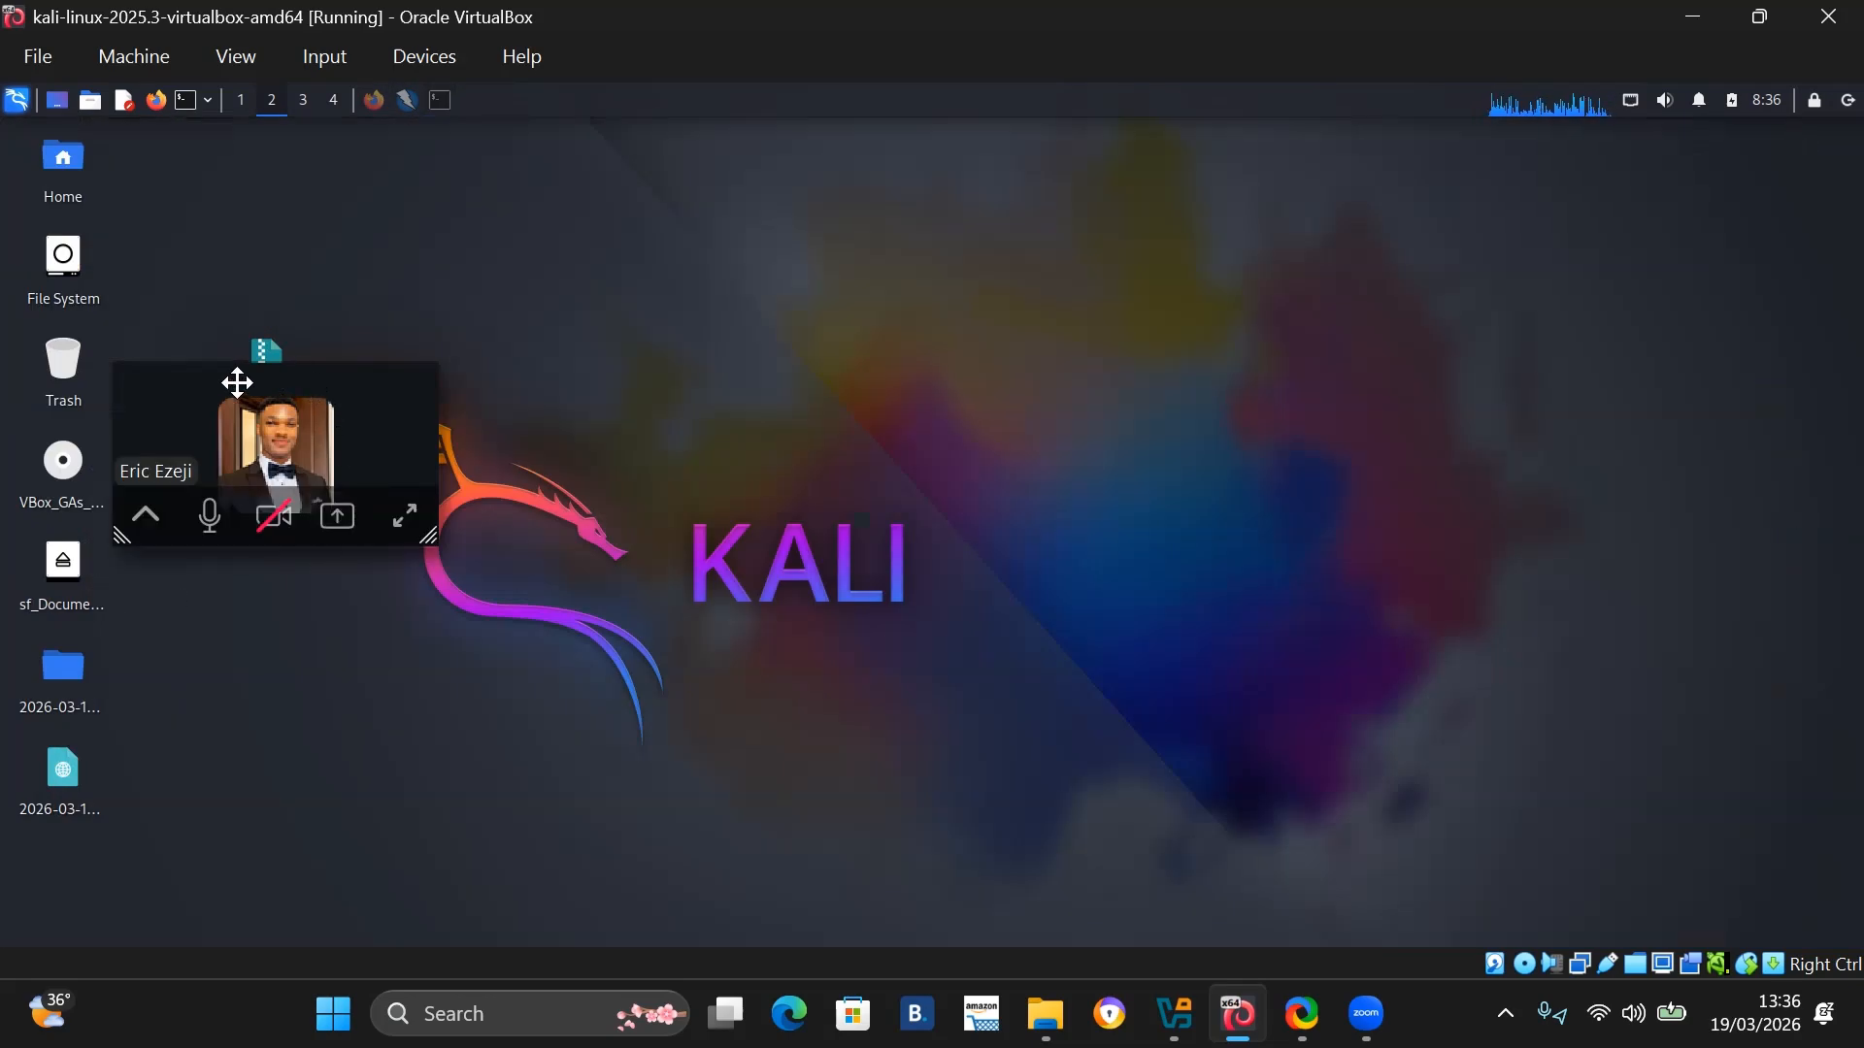
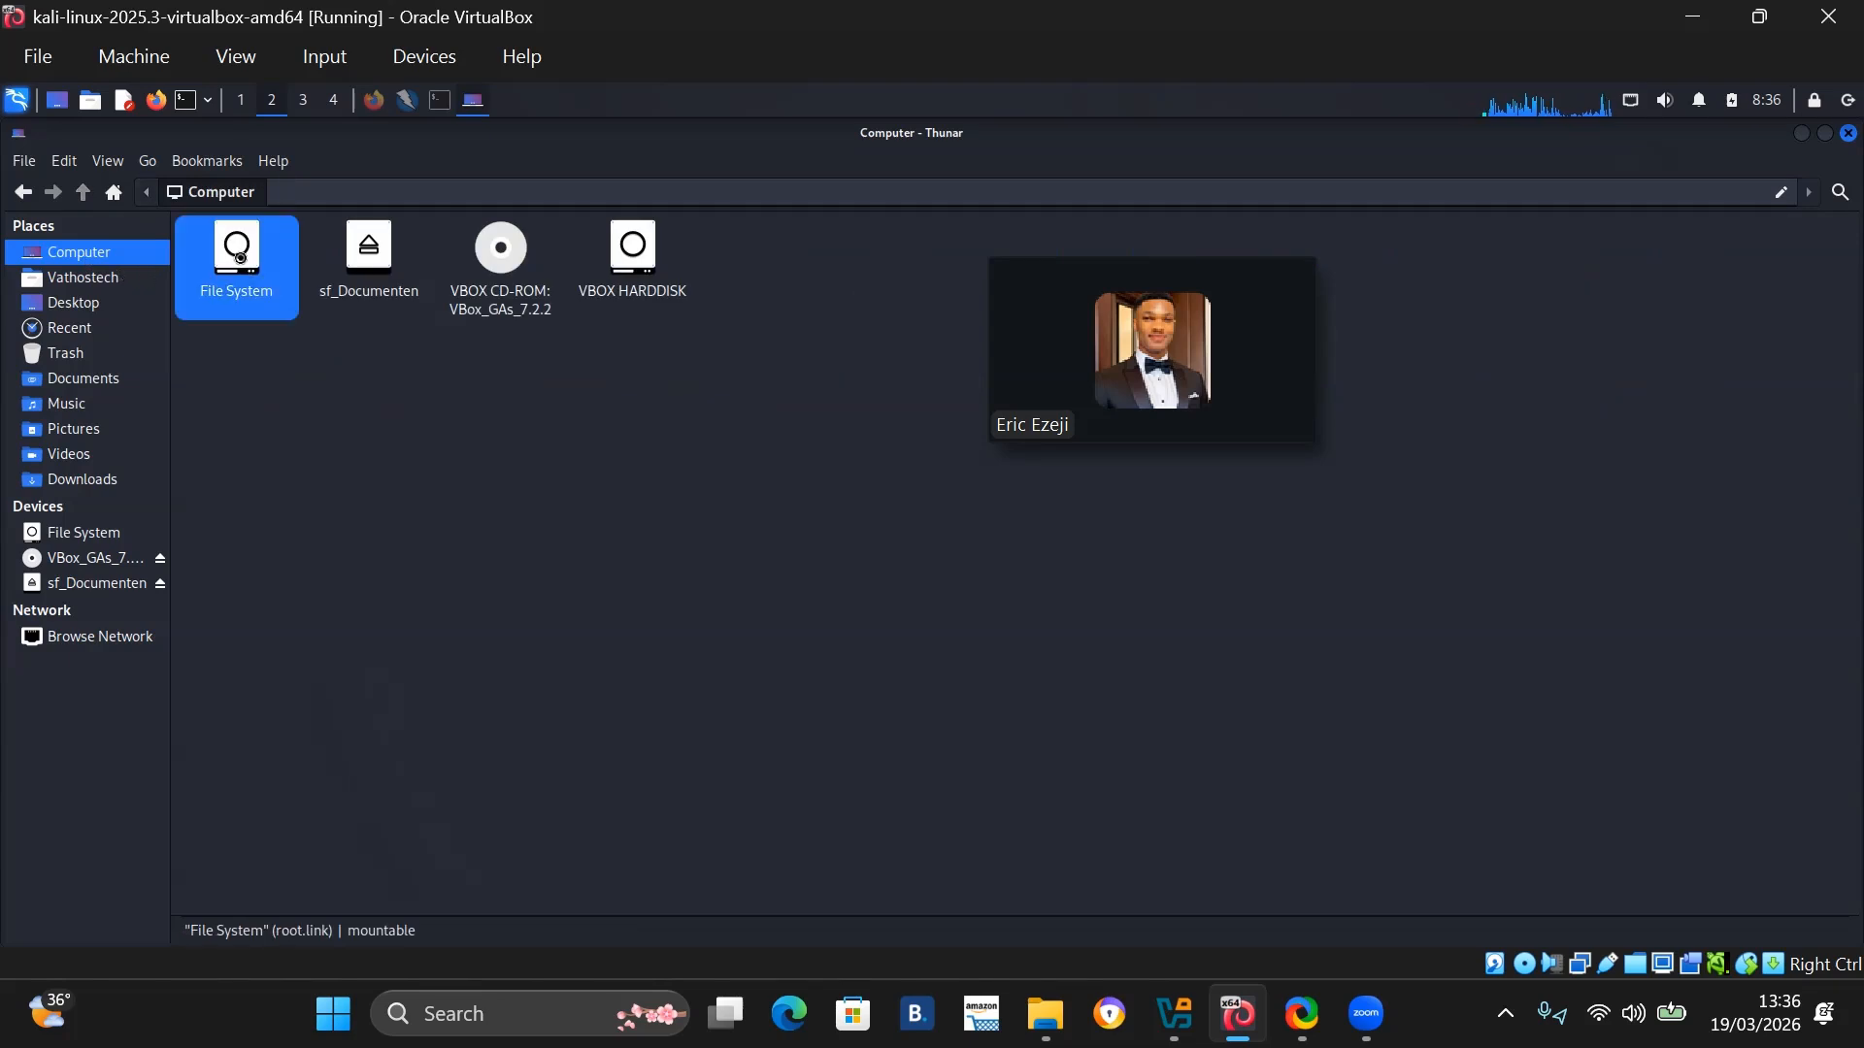
pyautogui.moveTo(1268, 299); pyautogui.dragTo(1218, 622)
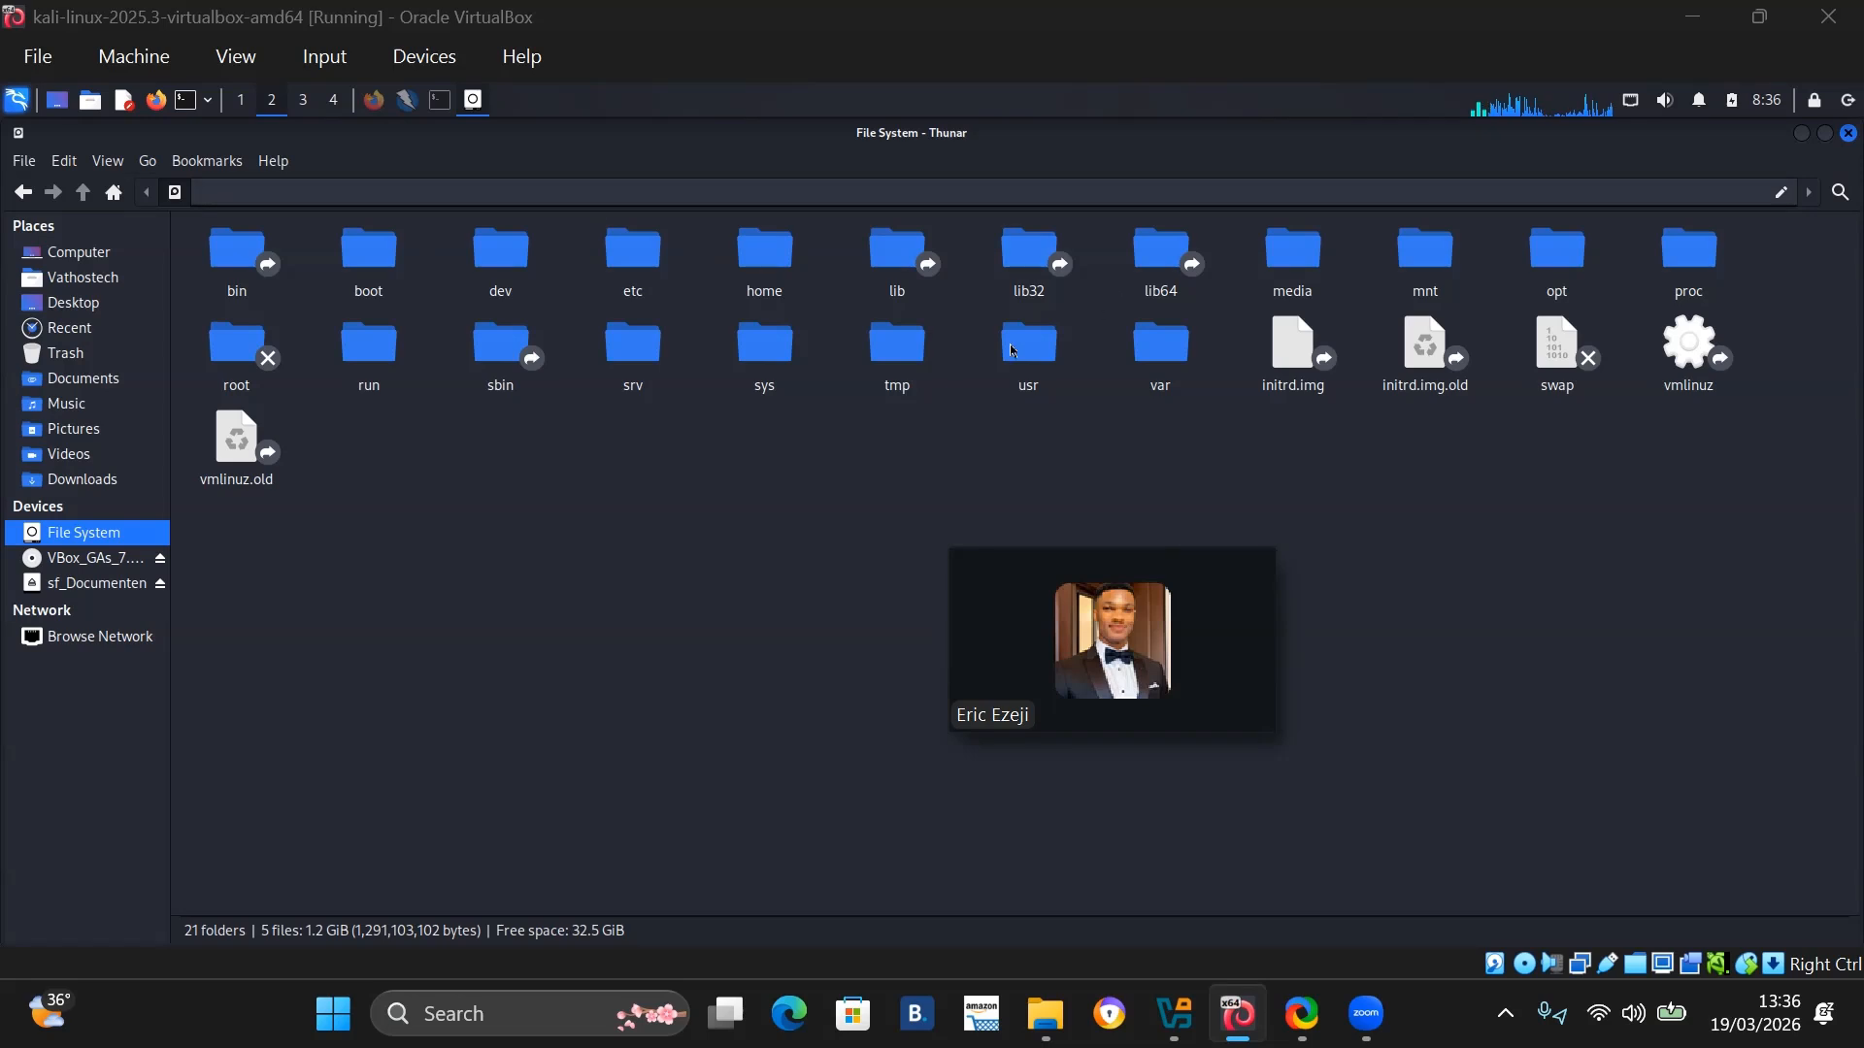
pyautogui.click(357, 260)
pyautogui.doubleClick(358, 253)
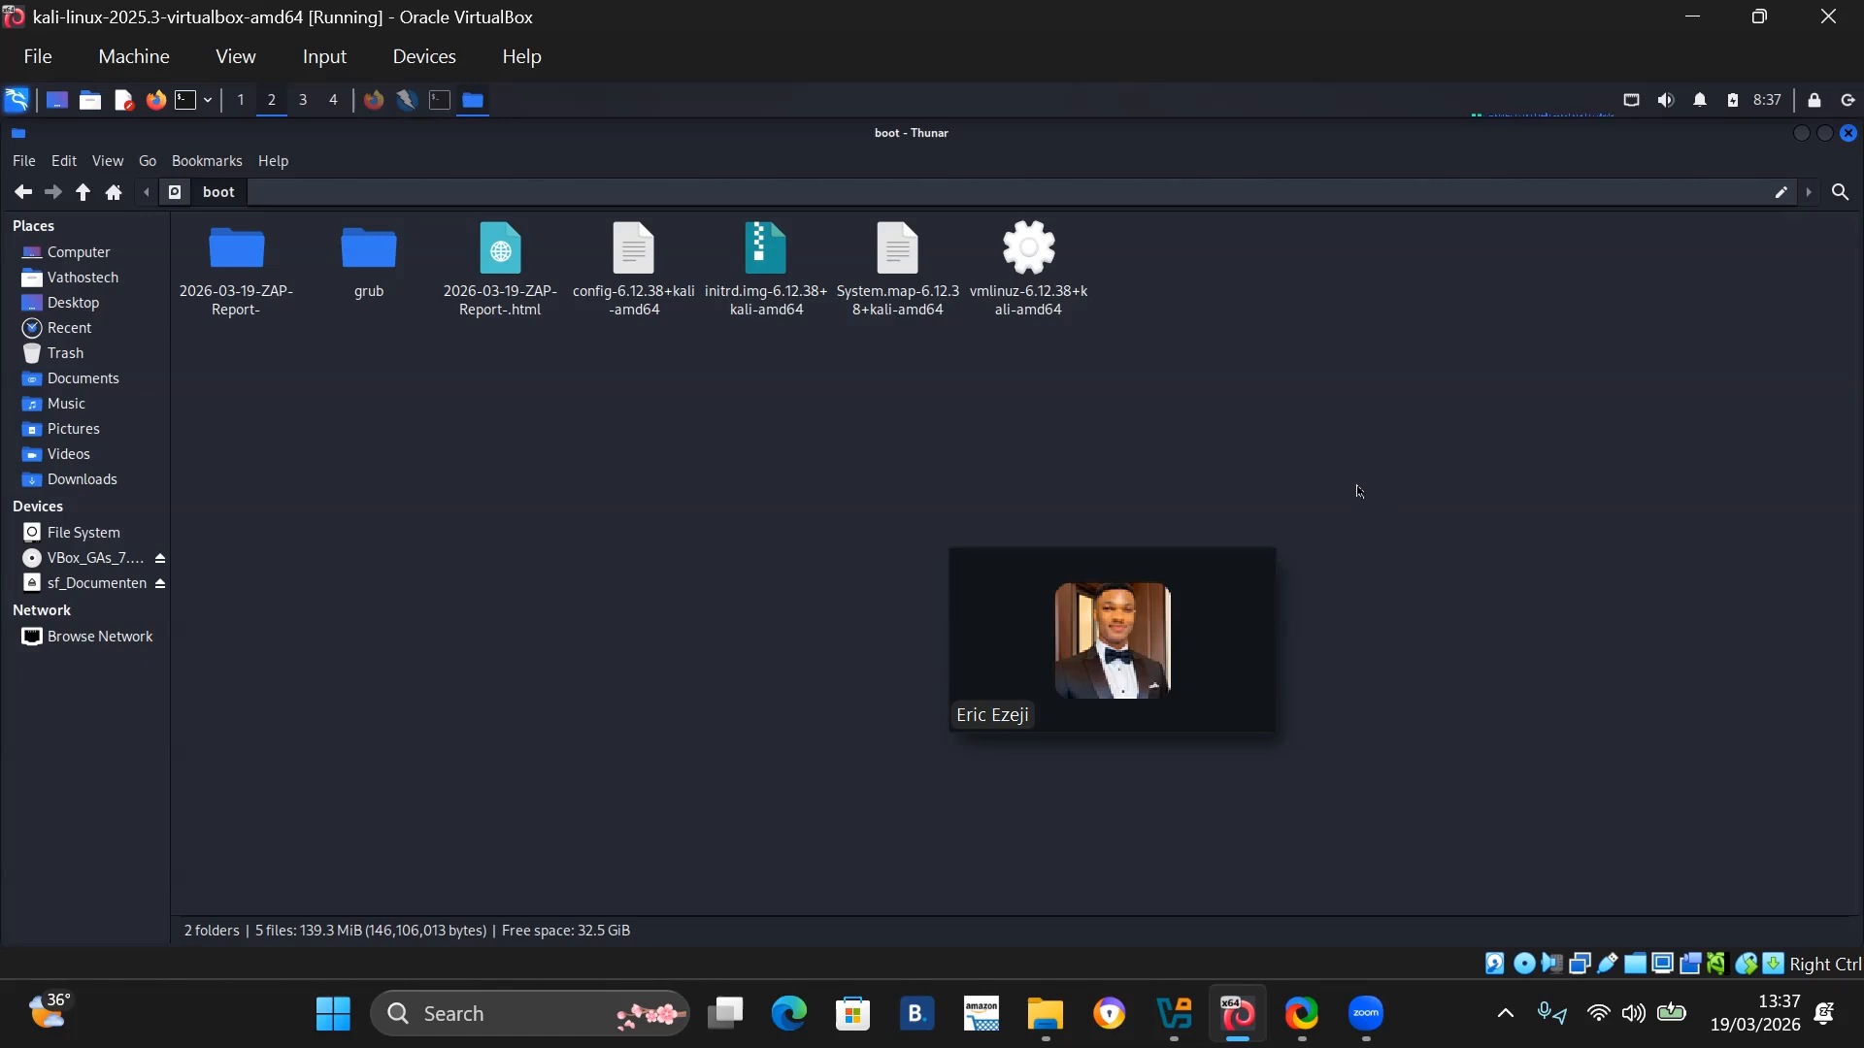
pyautogui.moveTo(1268, 550)
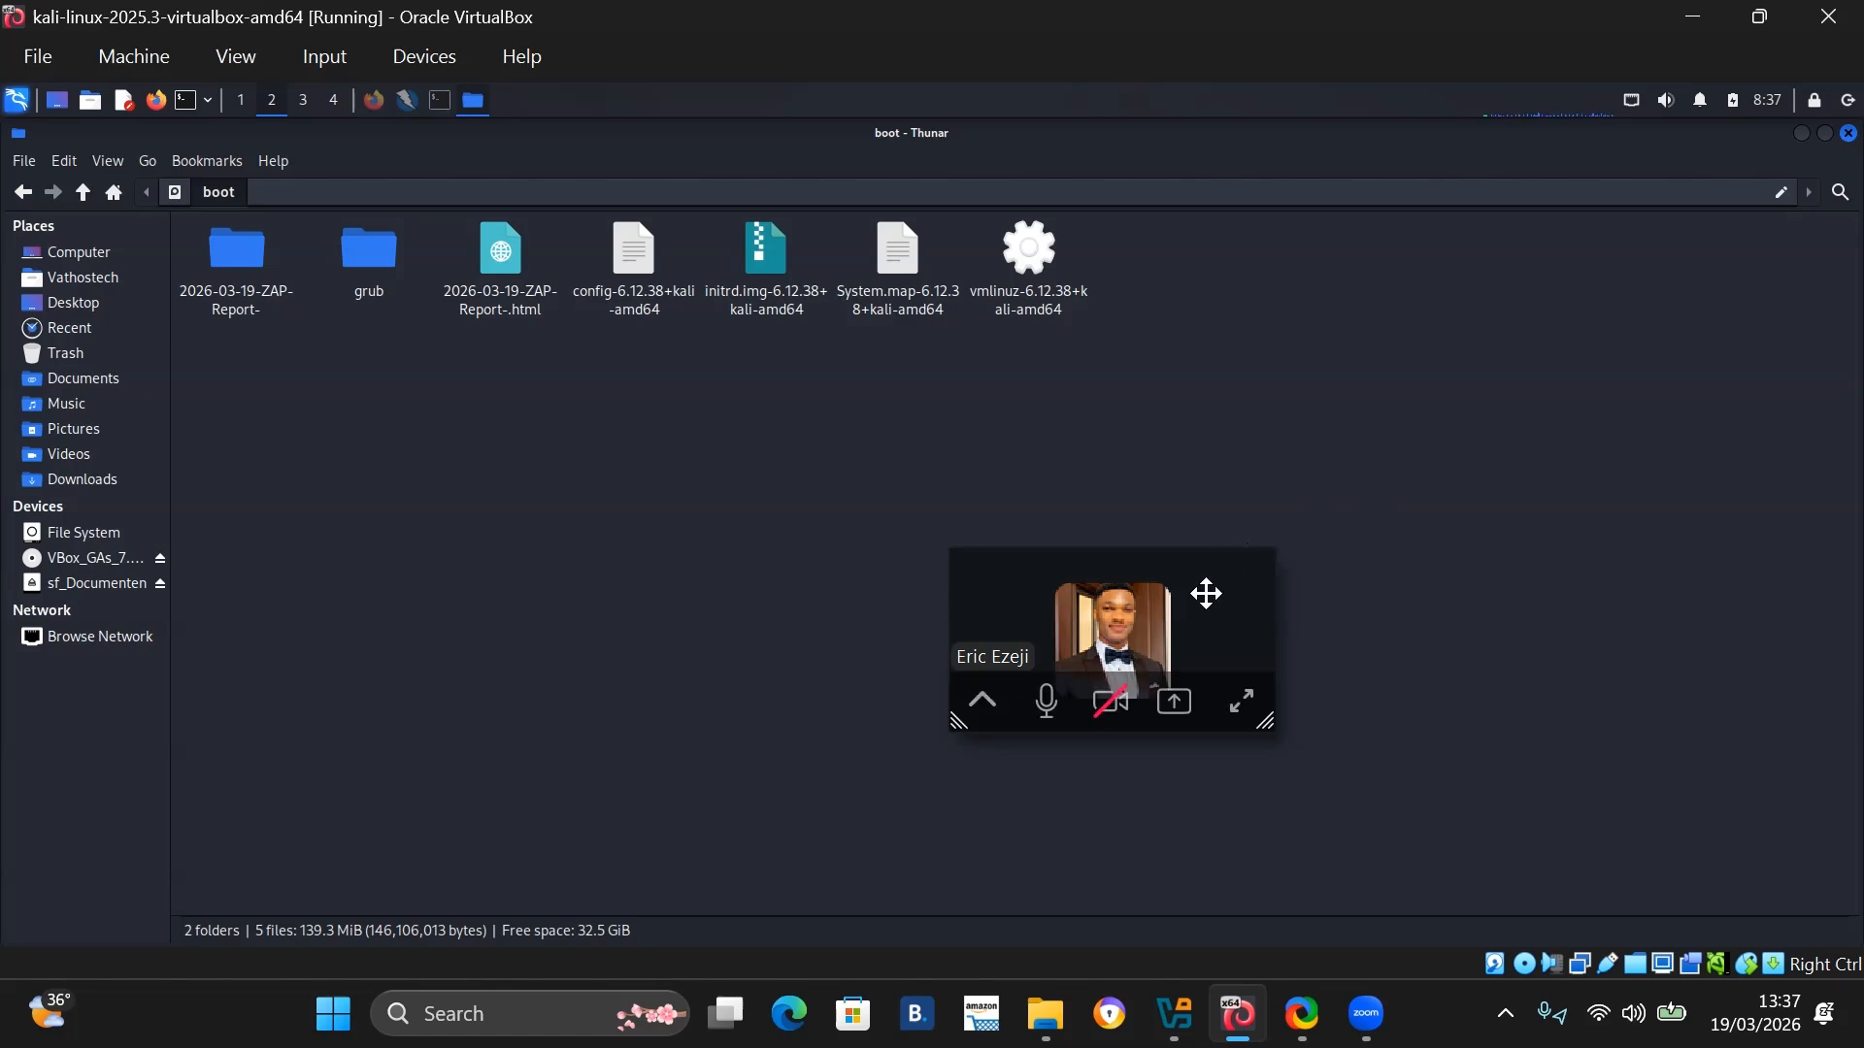
pyautogui.moveTo(1210, 587); pyautogui.dragTo(1624, 372)
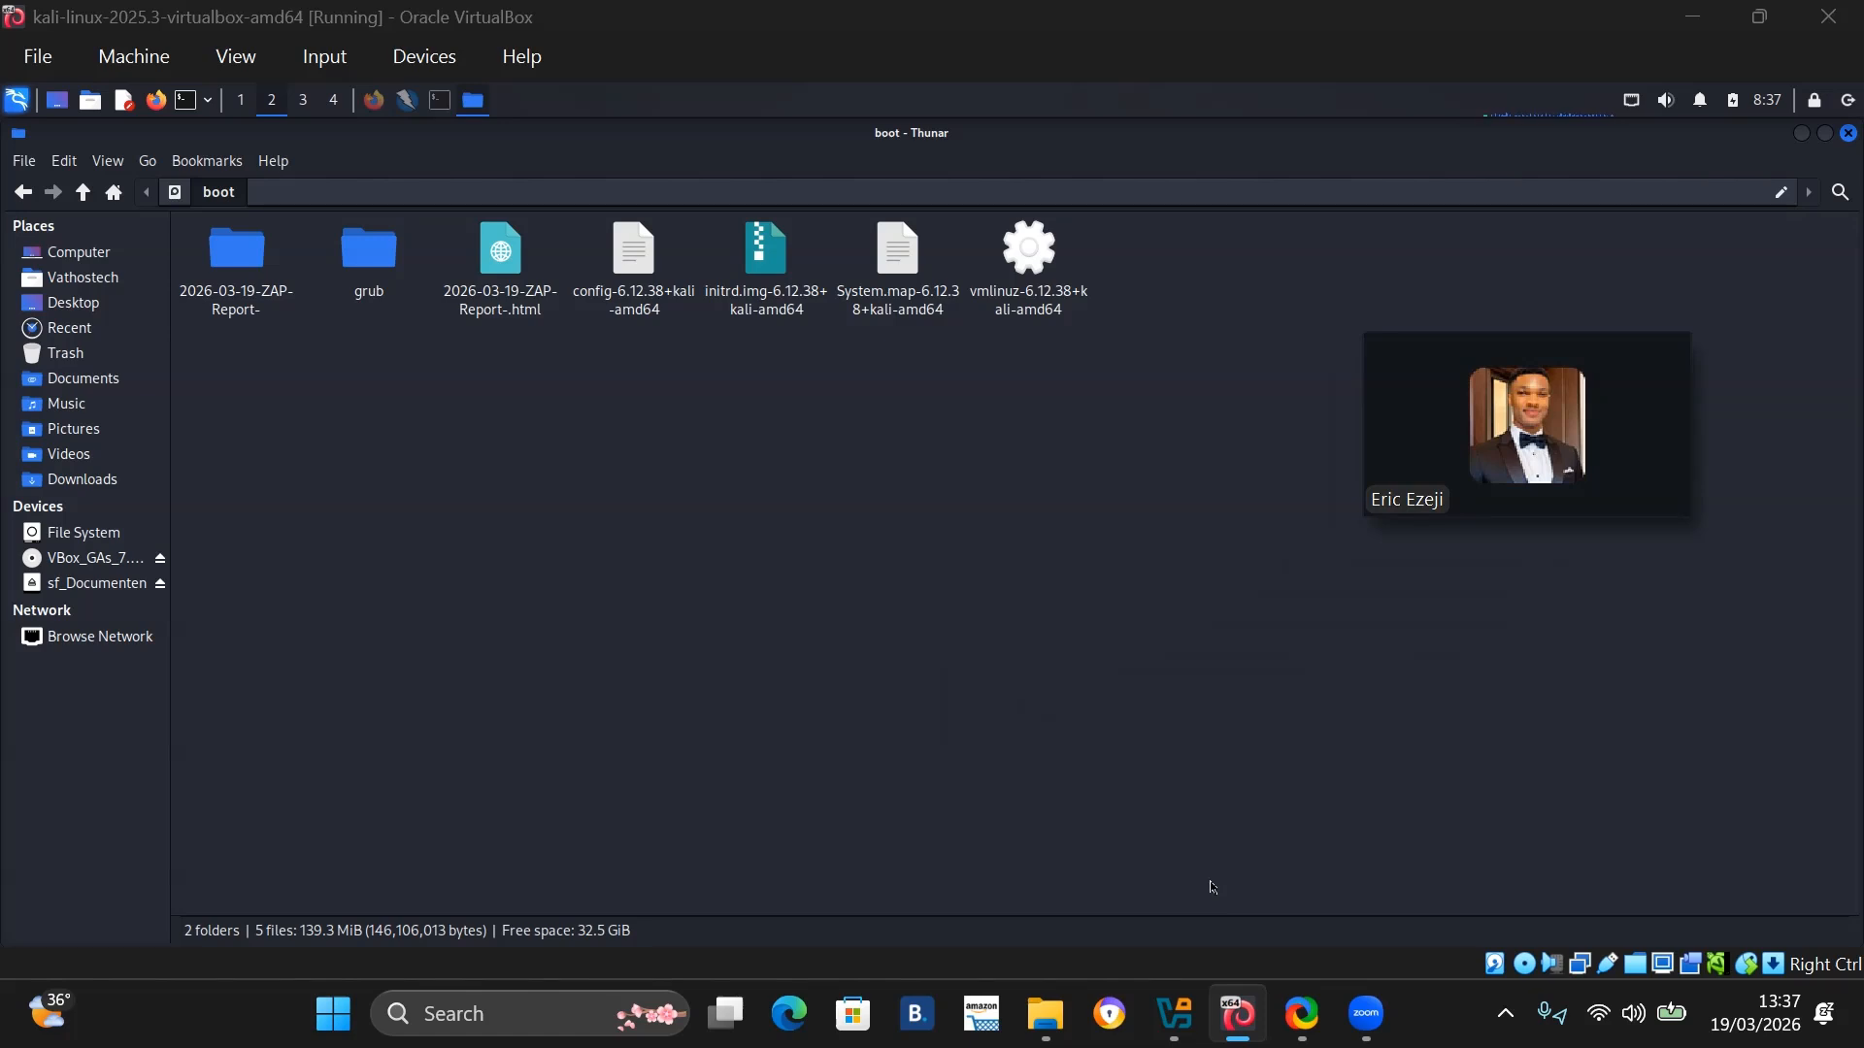
pyautogui.click(1302, 1014)
pyautogui.click(485, 136)
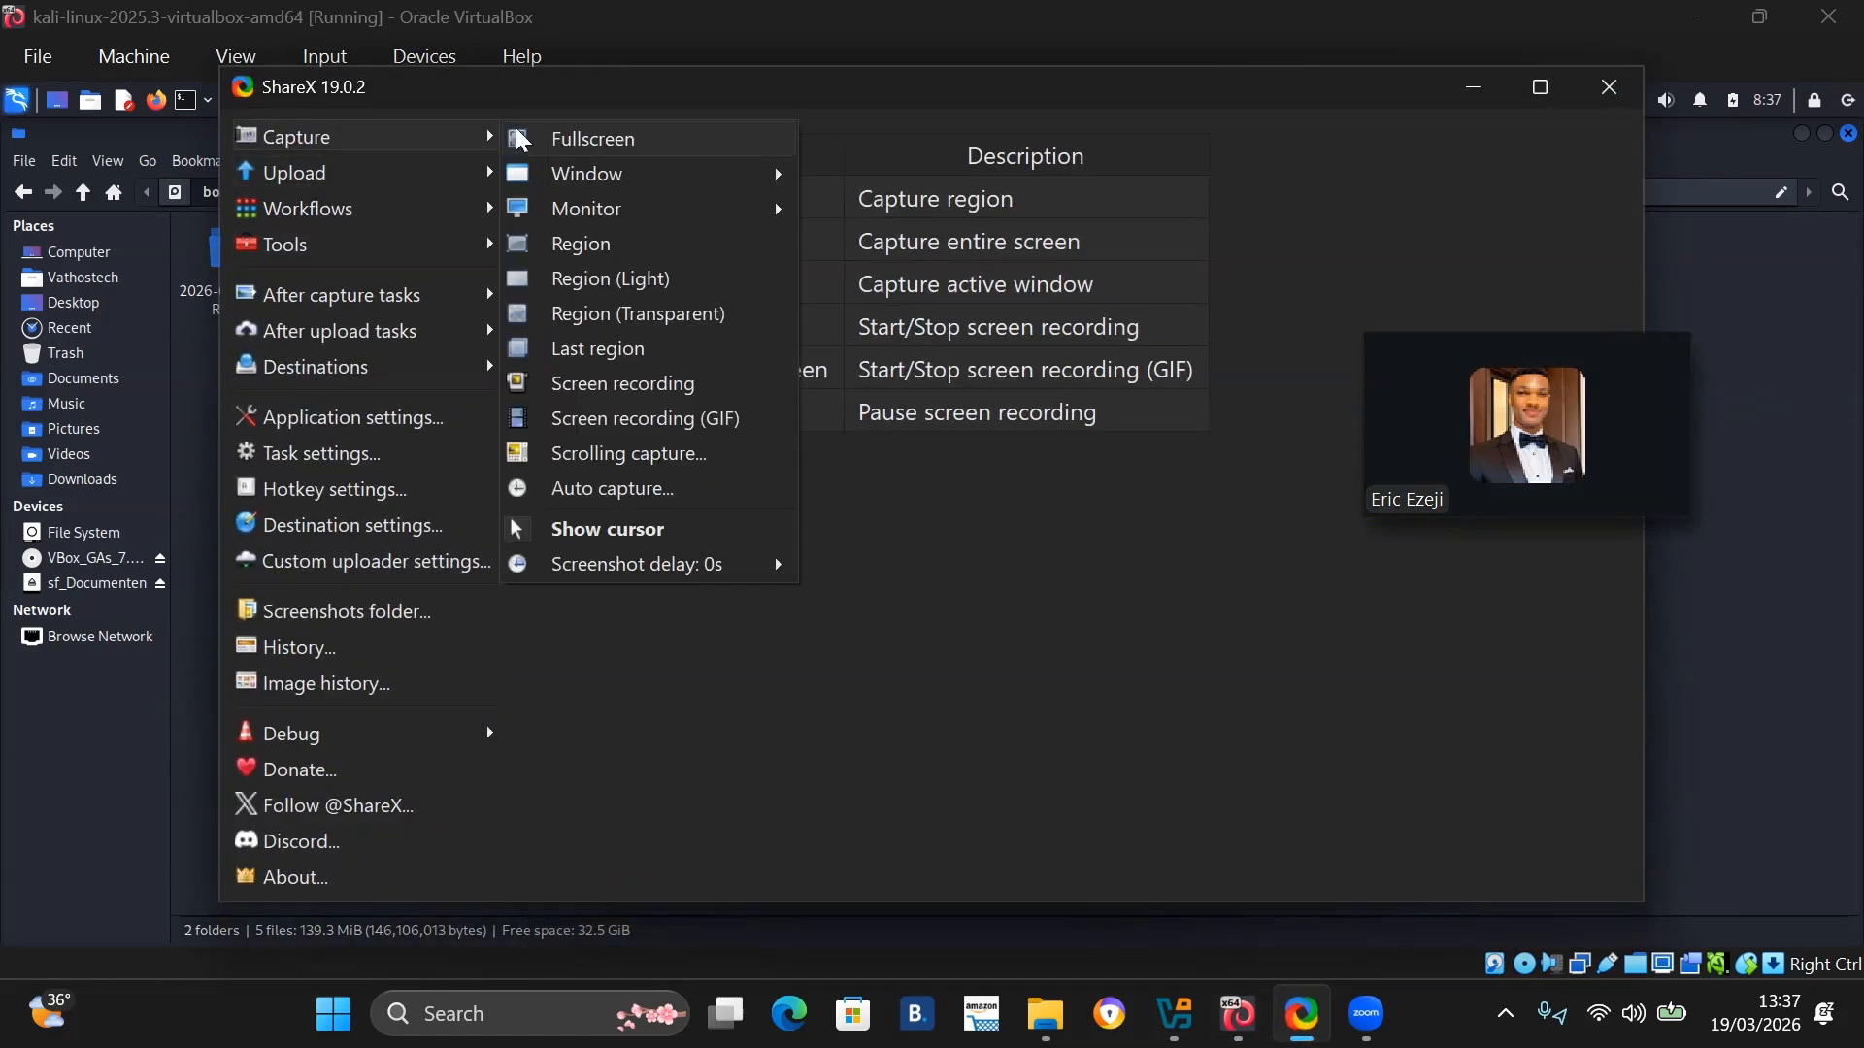